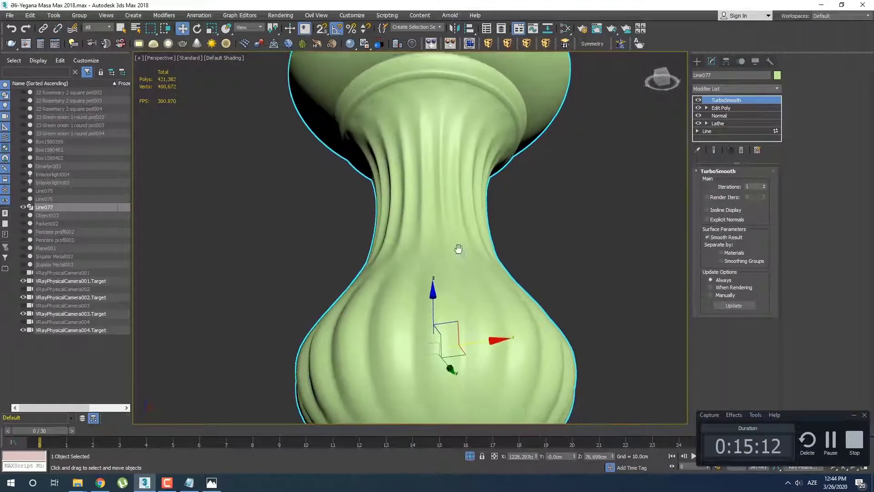
Step: Examine the smoothed flutes on the candlestick's neck and bulb
scroll(443, 252, down, 3)
scroll(442, 252, up, 3)
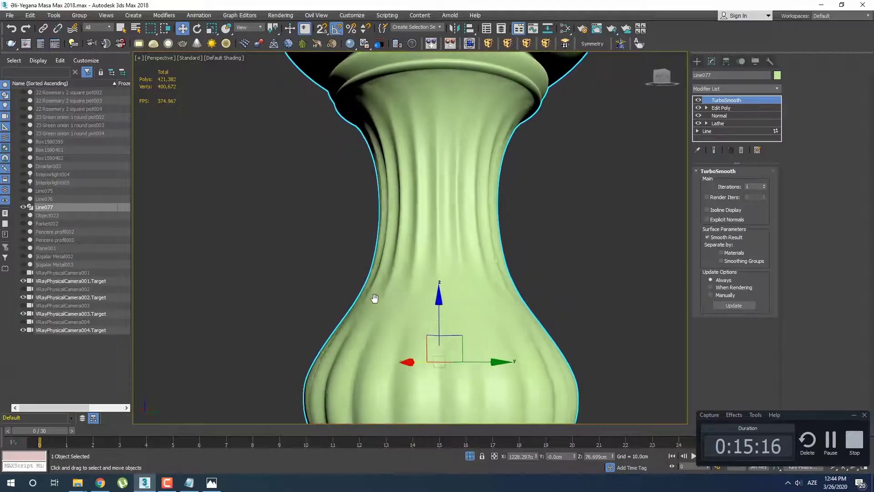
scroll(415, 283, down, 2)
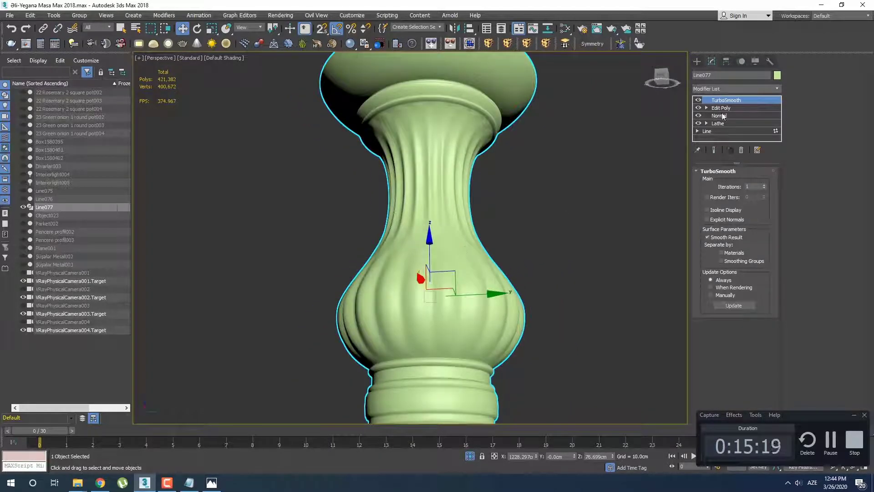
Step: Display the candlestick's Edit Poly level with edged faces and inspect the selected vertical edges along the flutes
click(723, 109)
alt+middle_drag(471, 238, 458, 244)
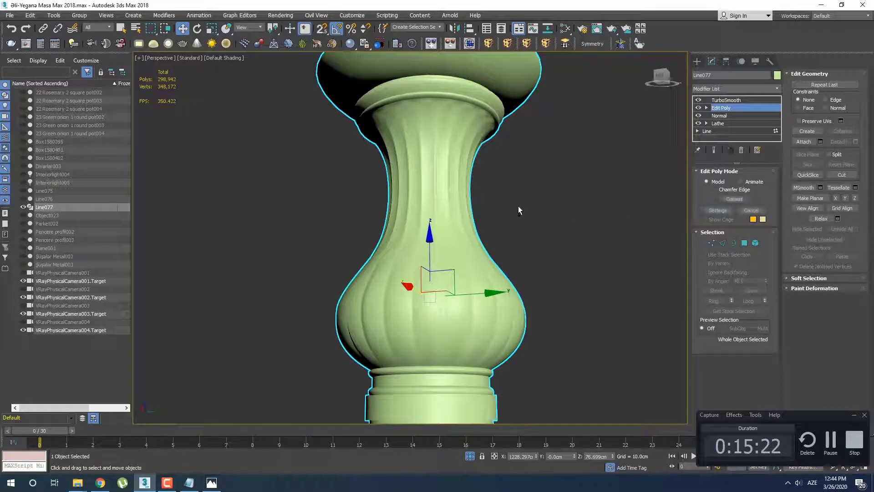
alt+middle_drag(519, 207, 521, 221)
key(F4)
scroll(485, 257, up, 3)
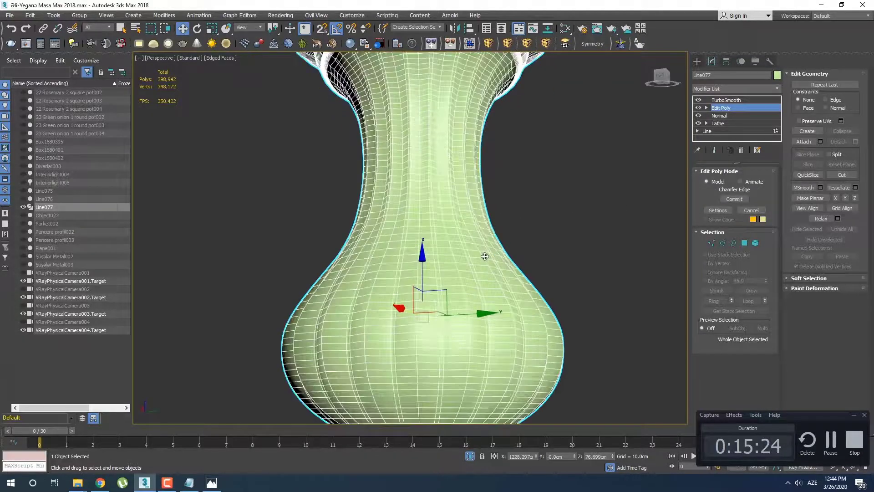
scroll(467, 277, up, 4)
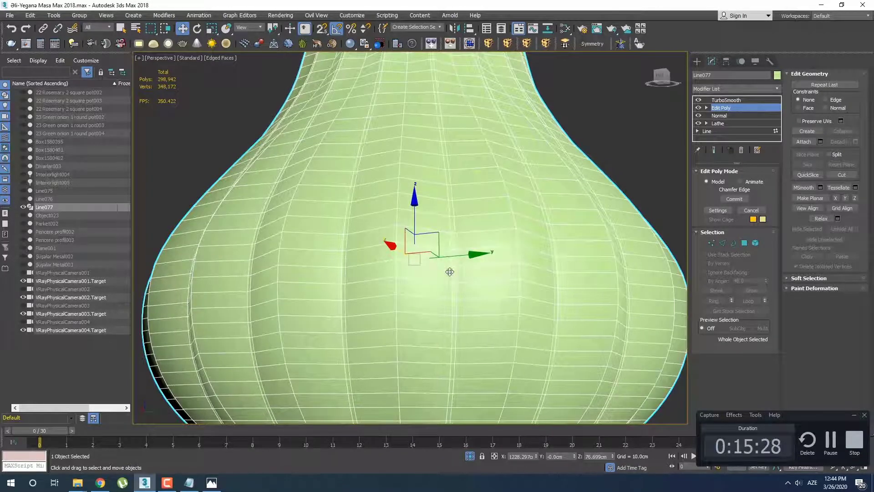
alt+middle_drag(450, 271, 439, 278)
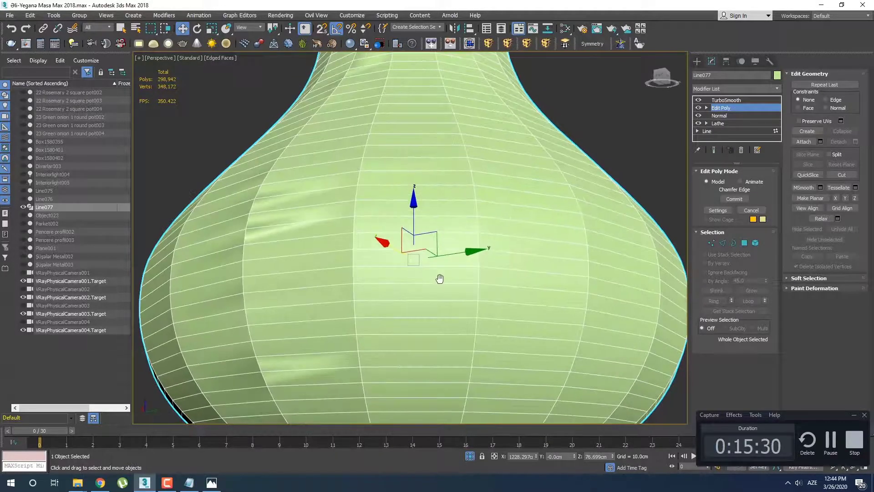
key(shift+z)
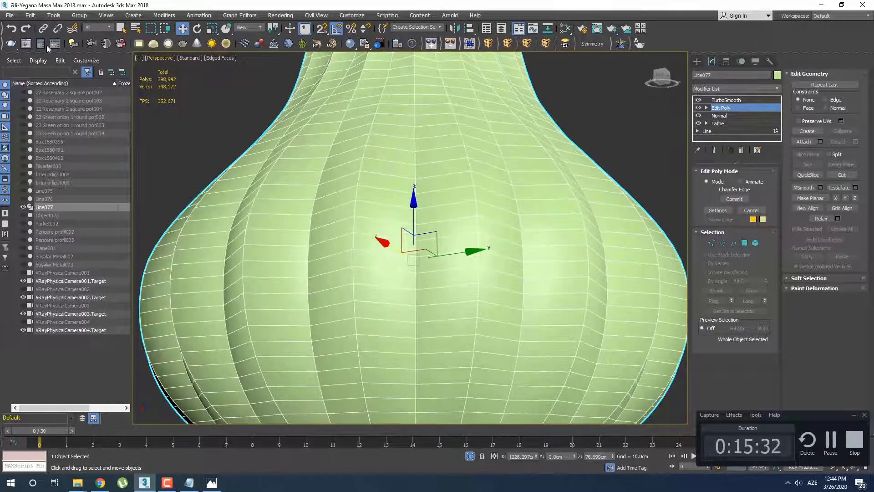
key(2)
scroll(467, 249, down, 3)
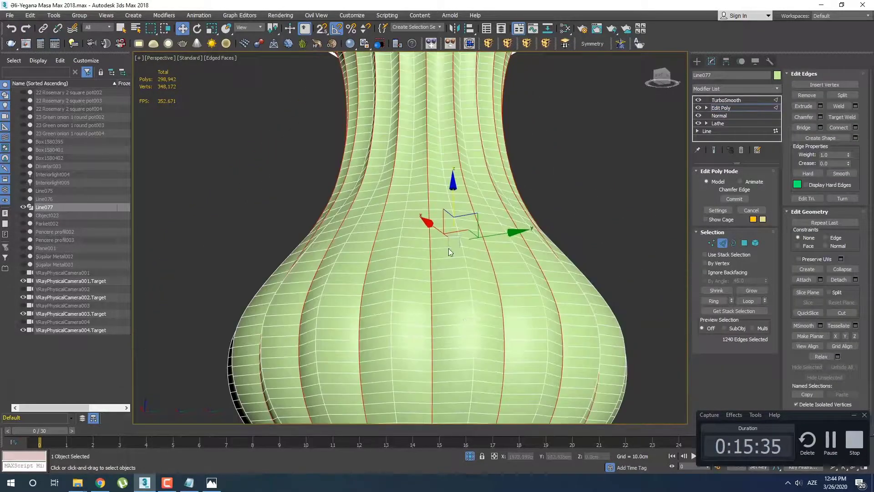
middle_drag(447, 248, 414, 301)
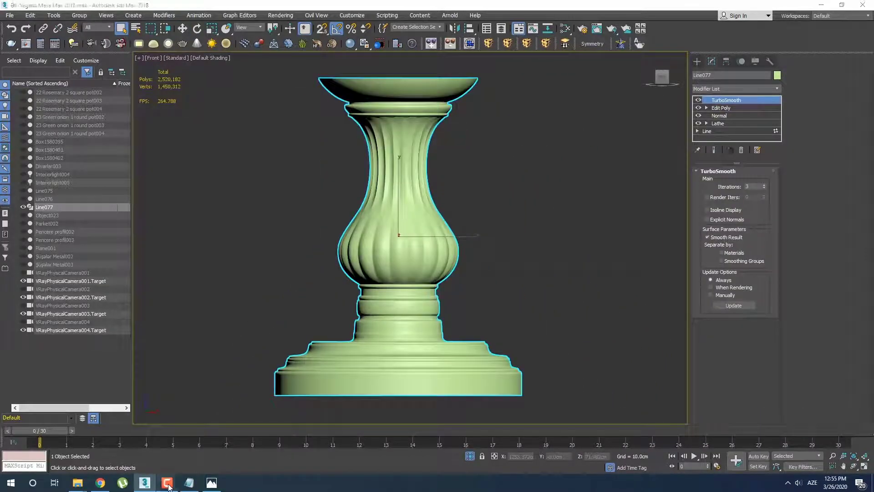
Step: Add a Twist modifier above TurboSmooth on the candlestick
click(167, 483)
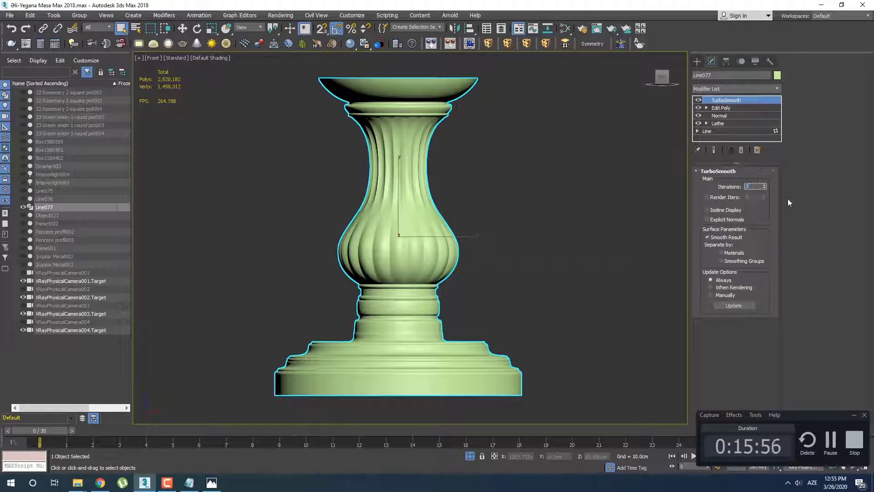
click(729, 90)
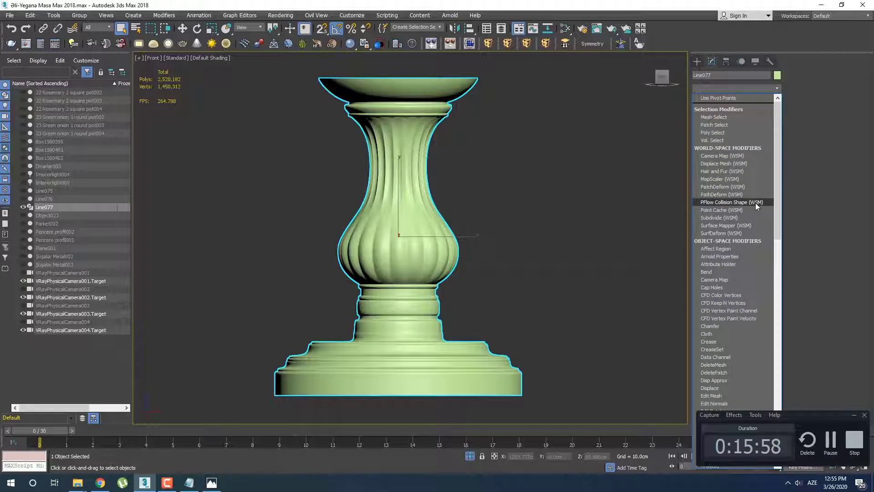
key(t)
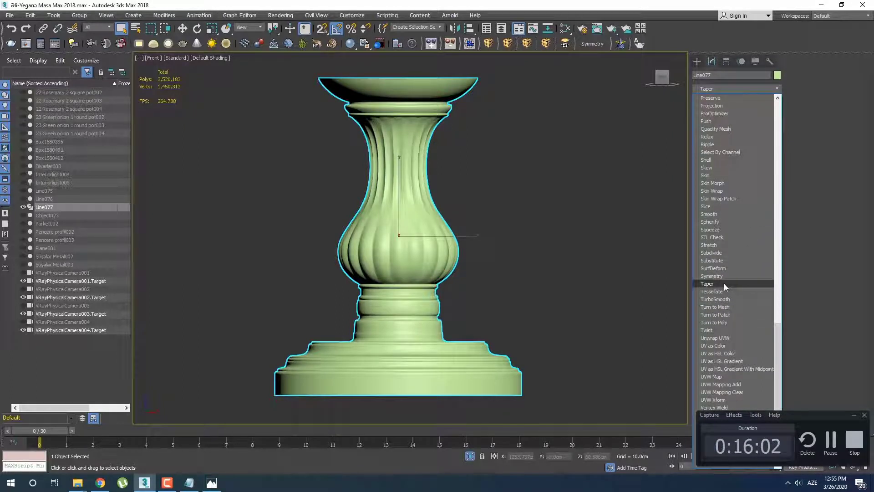
click(722, 330)
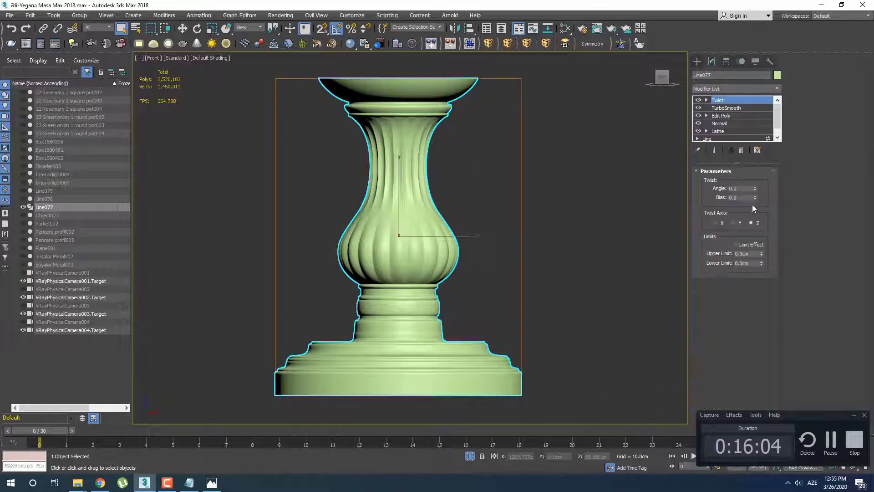
Step: Set the twist axis to Y and the twist angle to 270
click(717, 223)
drag(755, 188, 745, 182)
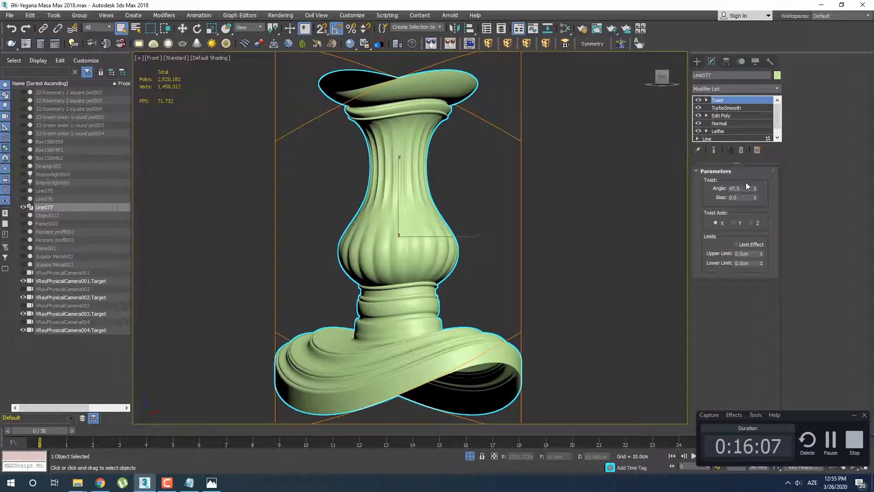
click(733, 223)
drag(752, 189, 718, 141)
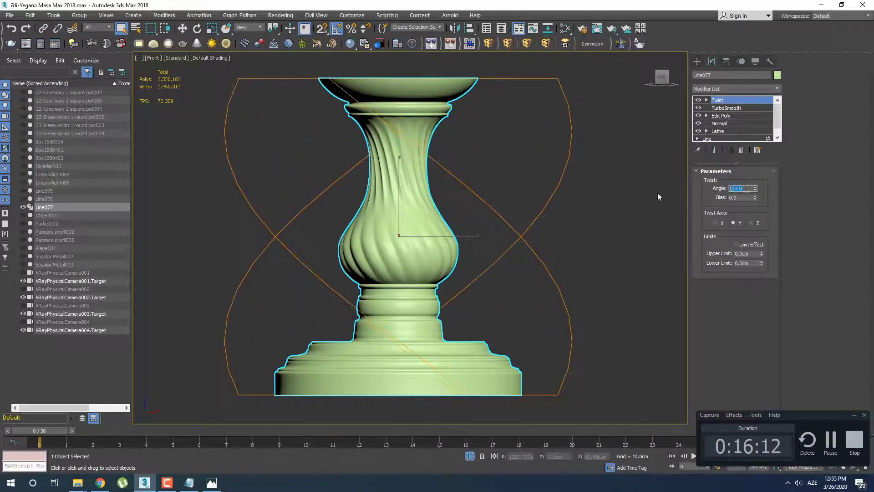
text(270)
key(Return)
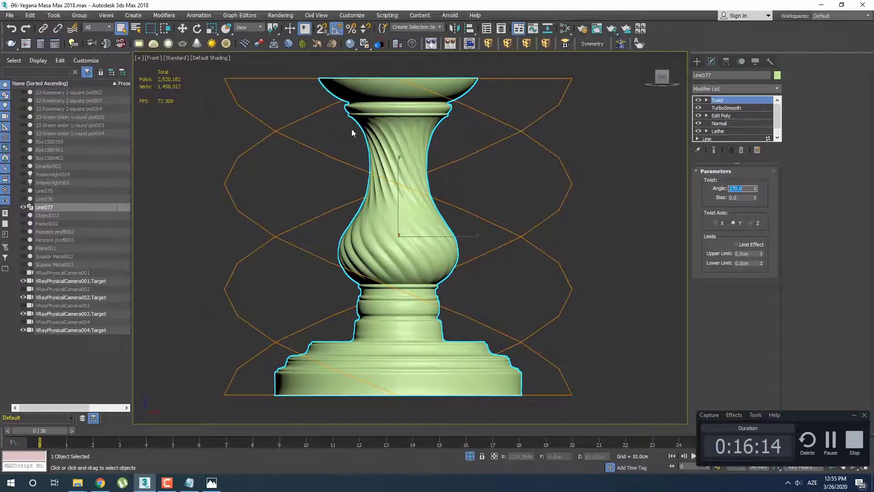
Step: Examine the spiral flutes on the twisted candlestick from the front and from above
scroll(400, 219, up, 5)
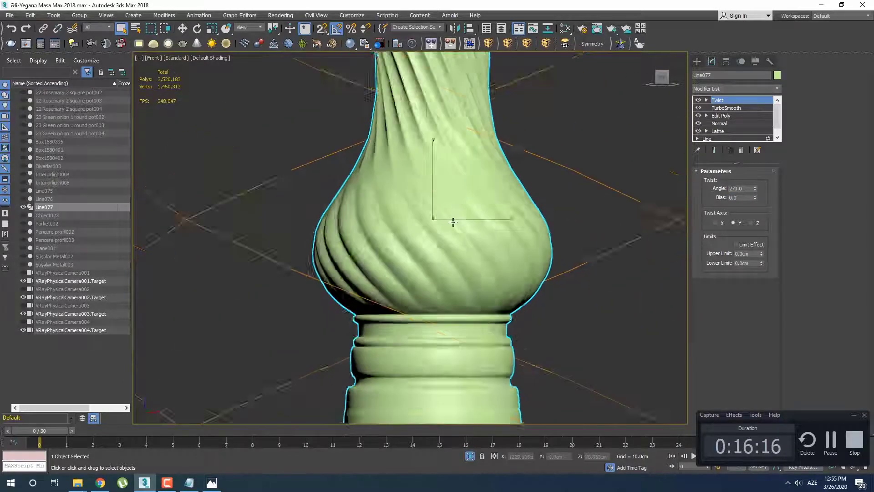
scroll(452, 222, down, 4)
scroll(463, 249, up, 4)
scroll(466, 258, down, 1)
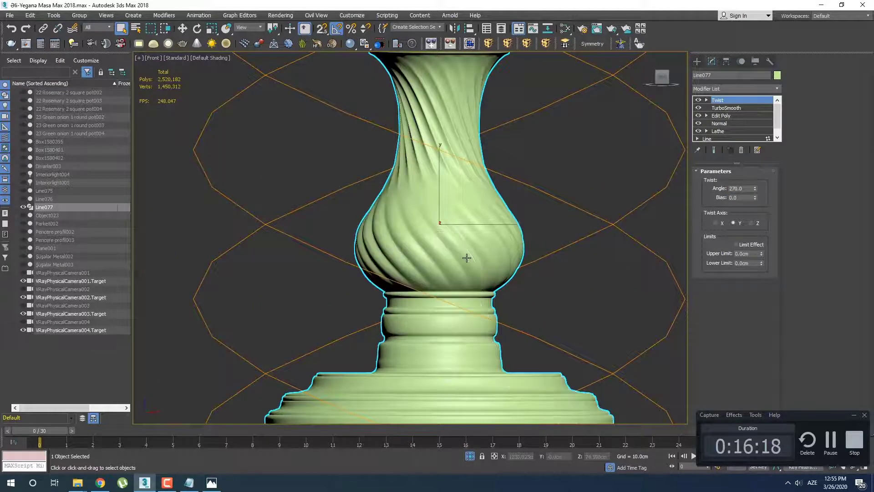
scroll(466, 257, down, 3)
alt+middle_drag(478, 245, 568, 247)
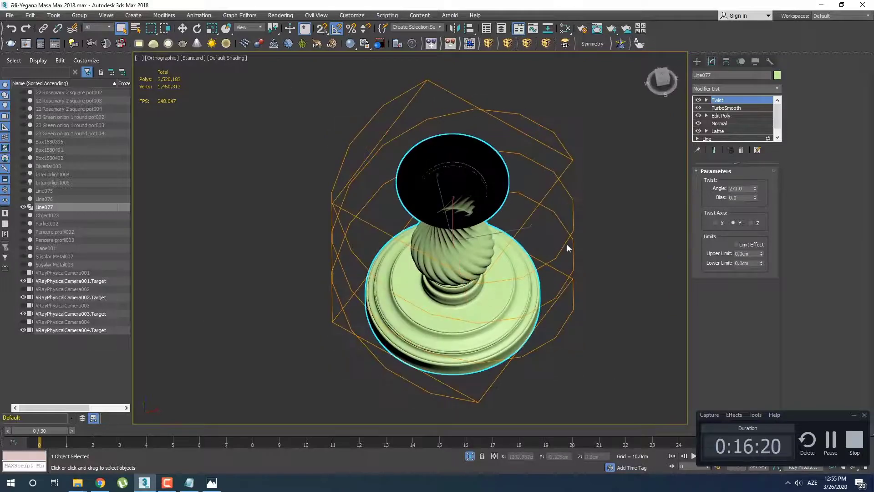
Step: Hide the twist gizmo and inspect the candlestick's open bowl from above and its spiral bulb in Front view
click(696, 62)
key(w)
middle_drag(479, 248, 479, 240)
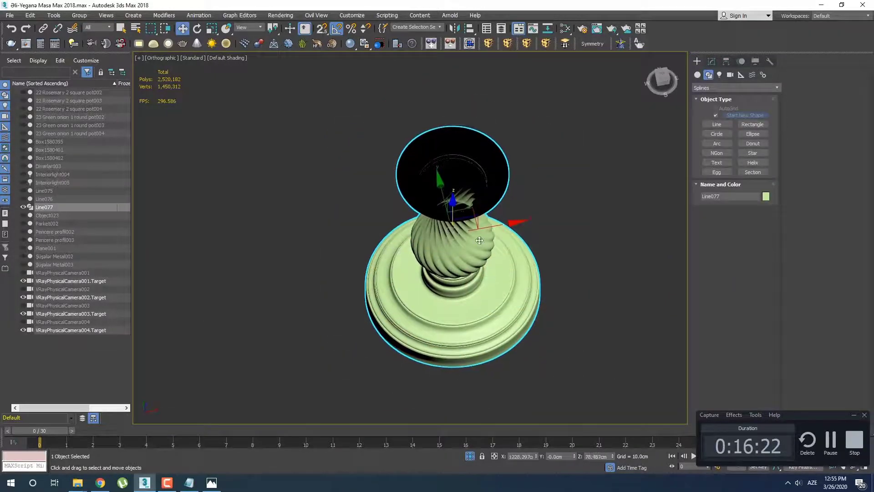
scroll(524, 223, up, 2)
scroll(530, 221, down, 2)
scroll(533, 219, up, 4)
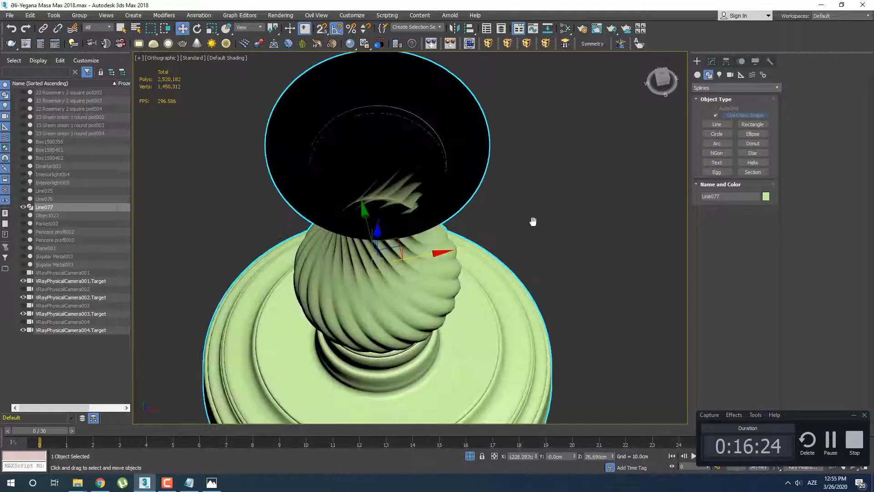
key(f)
scroll(533, 221, up, 5)
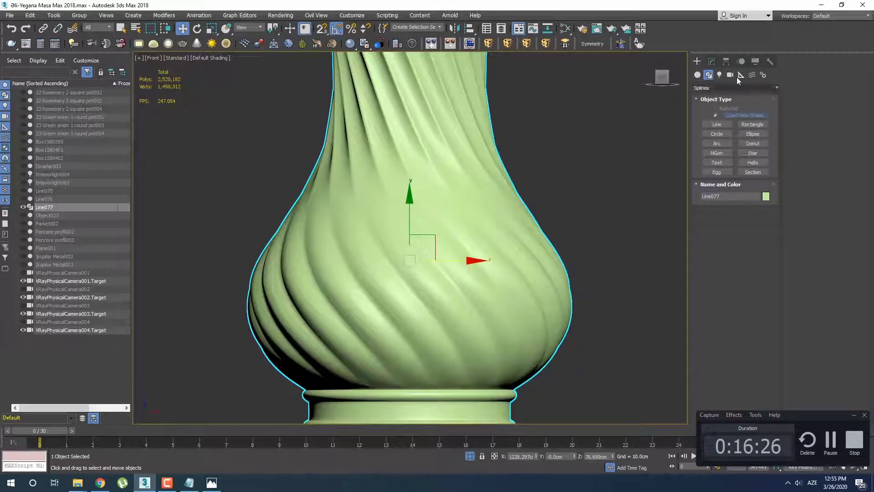
Step: Review the candlestick's Twist parameters and inspect the spiral grooves along its neck
click(712, 61)
scroll(435, 249, down, 5)
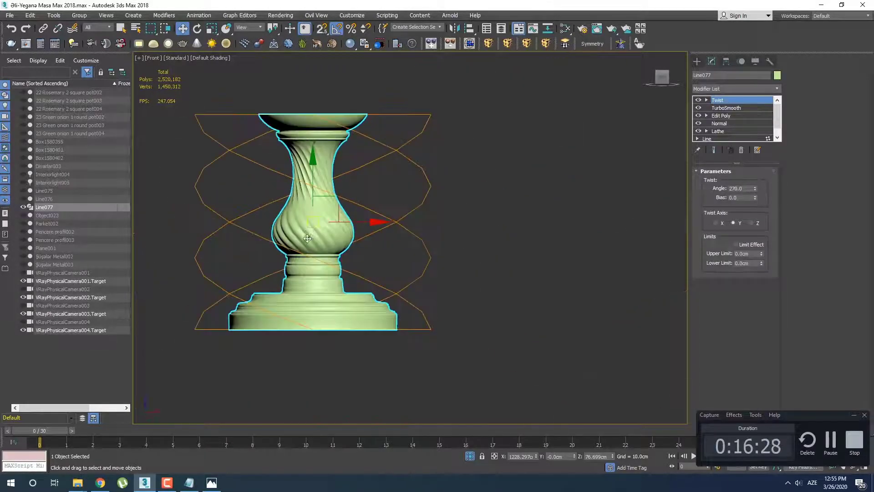
scroll(435, 249, up, 3)
scroll(435, 249, down, 6)
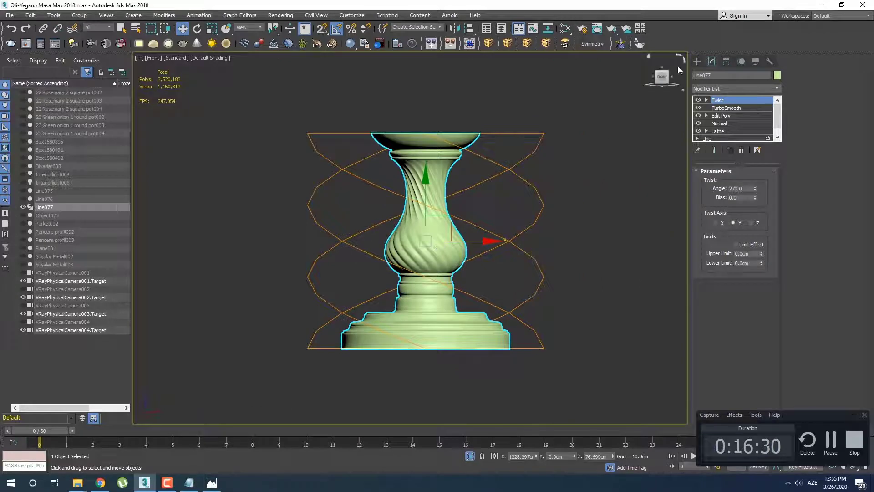
click(697, 61)
scroll(426, 208, up, 6)
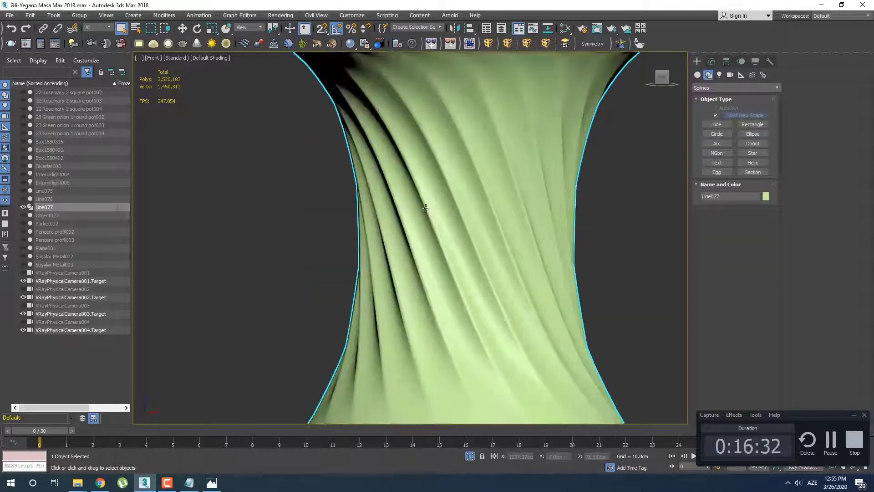
scroll(454, 250, down, 7)
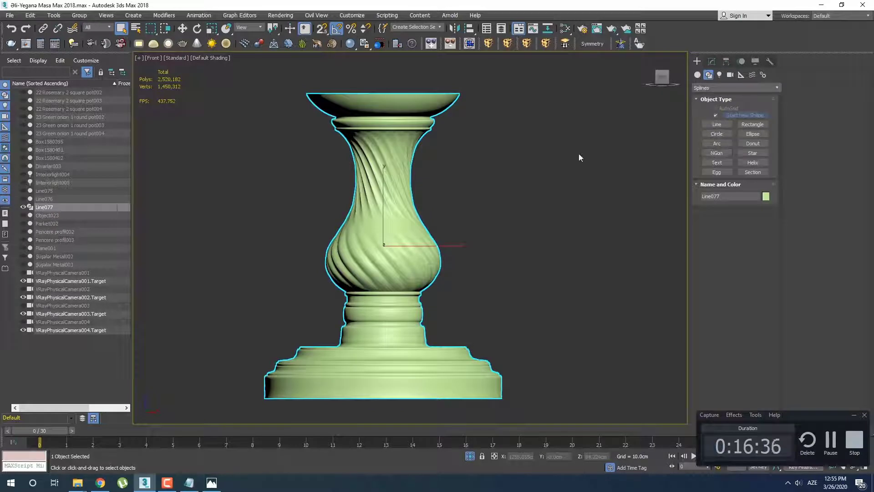
Step: Review the whole twisted candlestick in Perspective view and return to the Front view
scroll(454, 259, down, 4)
key(p)
key(z)
alt+middle_drag(446, 265, 467, 269)
scroll(497, 297, down, 3)
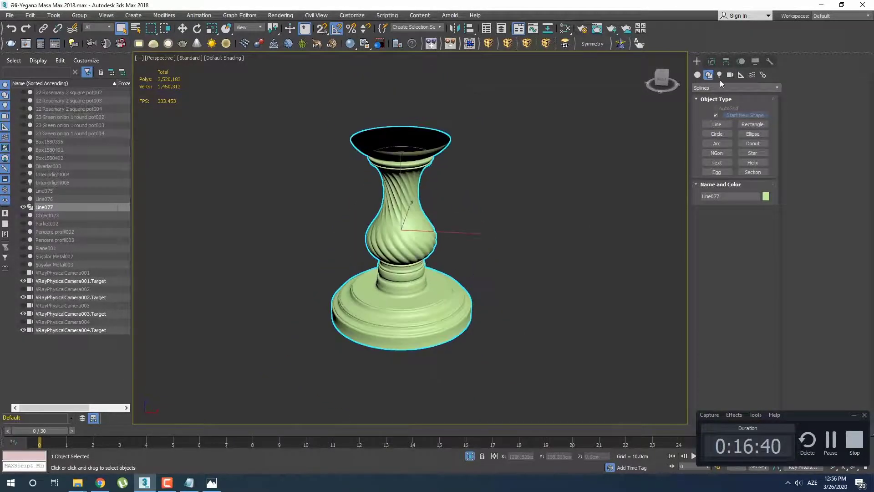
alt+middle_drag(493, 212, 410, 239)
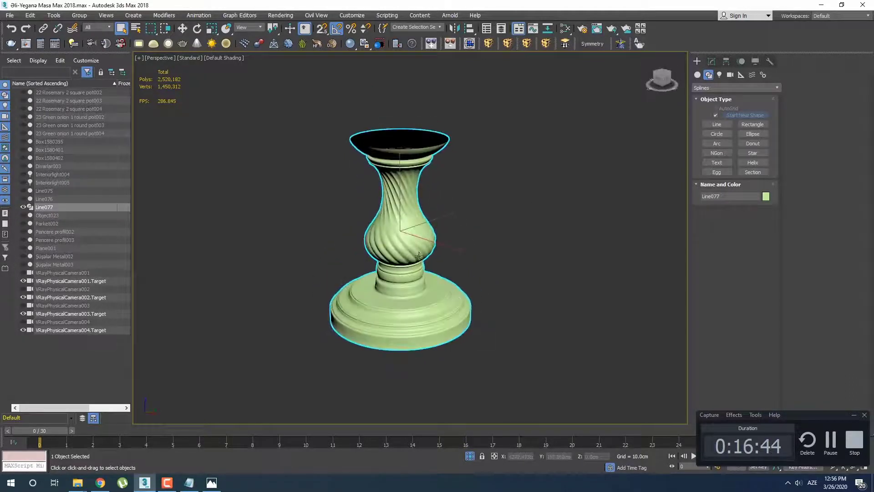
scroll(447, 269, up, 3)
key(f)
scroll(439, 270, down, 3)
scroll(440, 270, up, 3)
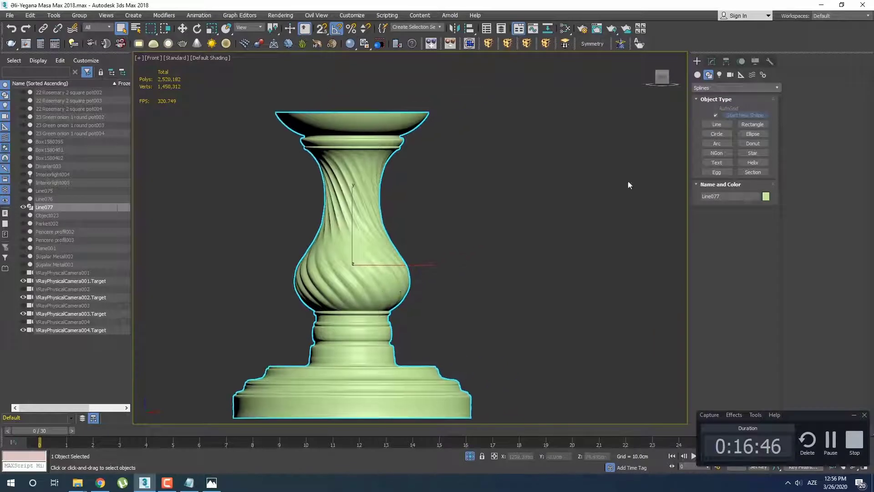
Step: Create a cylinder centred on the candlestick's bowl in Top view, radius about 7.09 cm and height about 4.01 cm, and frame it in Front view
click(698, 76)
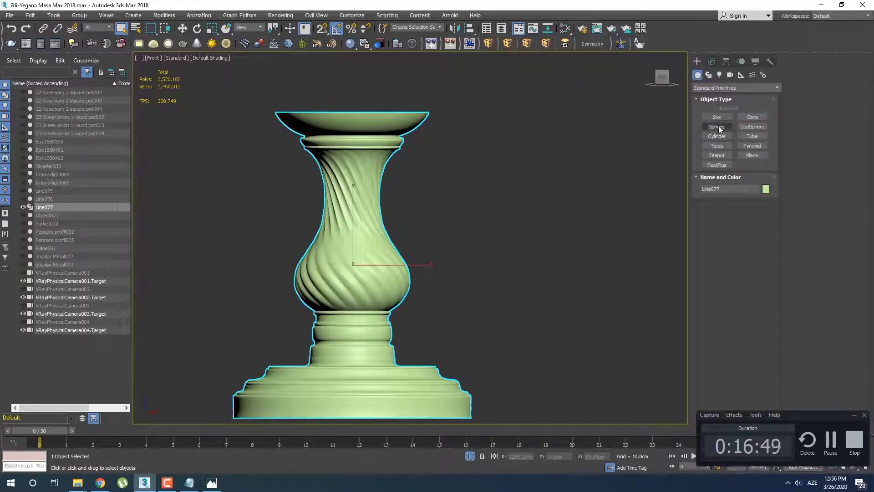
key(t)
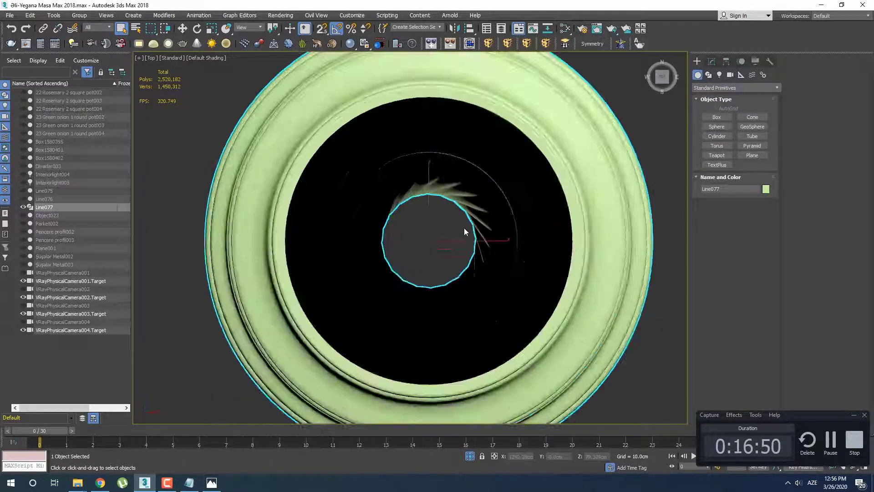
middle_drag(465, 232, 358, 237)
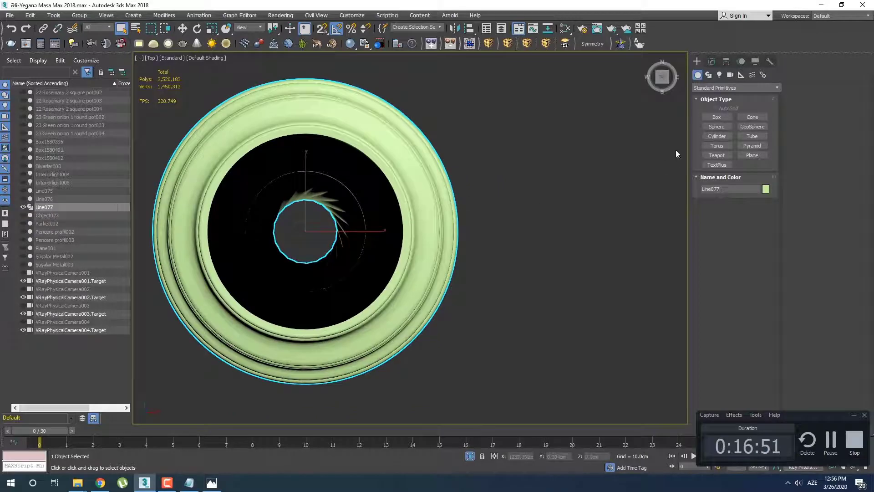
click(717, 136)
middle_drag(543, 224, 448, 231)
scroll(233, 258, up, 2)
middle_drag(232, 257, 441, 269)
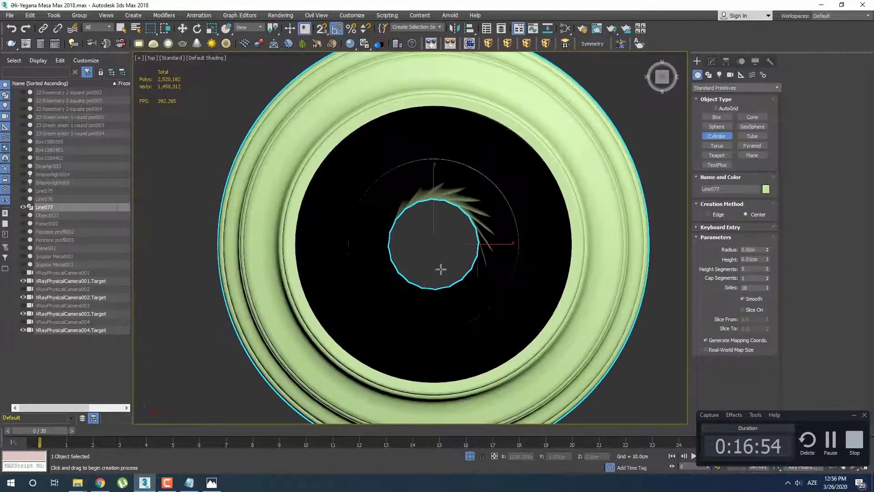
drag(435, 243, 527, 348)
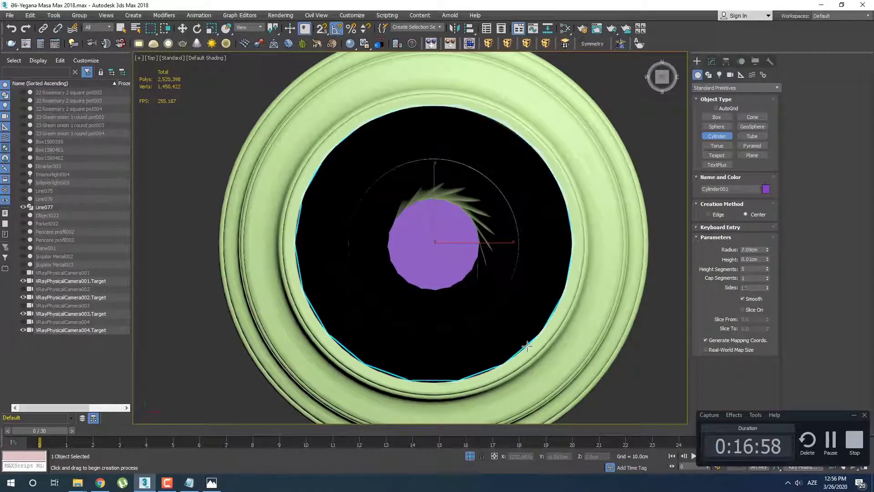
scroll(487, 255, down, 1)
key(f)
key(z)
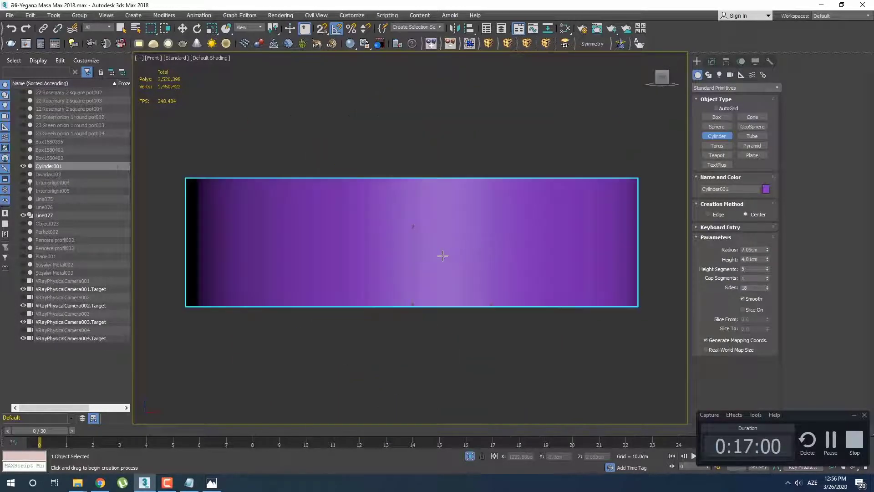
Step: Raise the cylinder onto the candlestick's spiral bulb in Front view, to a Z position of about 73.55 cm
scroll(433, 246, down, 7)
middle_drag(430, 244, 427, 326)
key(w)
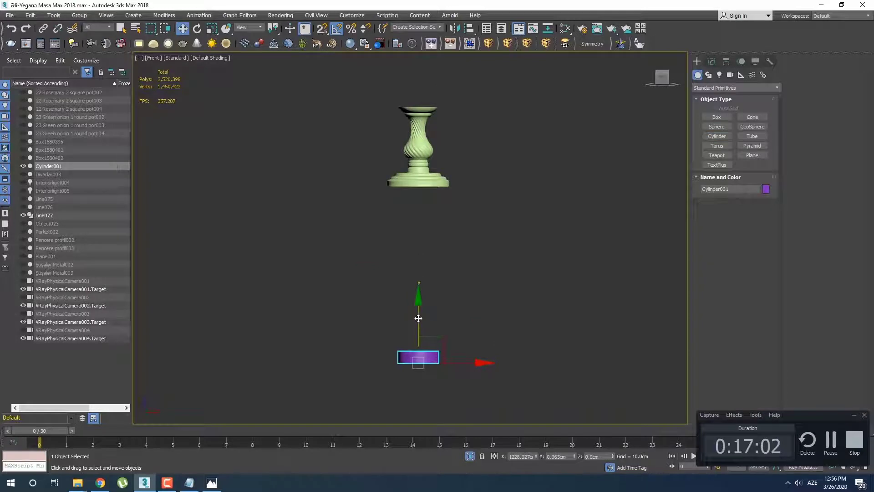
drag(418, 318, 418, 113)
scroll(418, 132, up, 10)
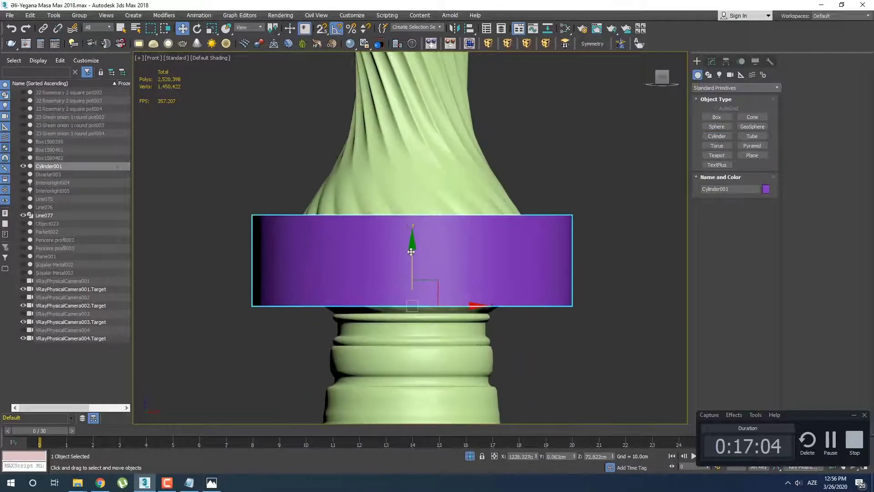
drag(411, 252, 416, 235)
middle_drag(460, 252, 447, 225)
Step: Inspect how the cylinder sits against the candlestick's bulb in wireframe, and return to shaded display
key(F3)
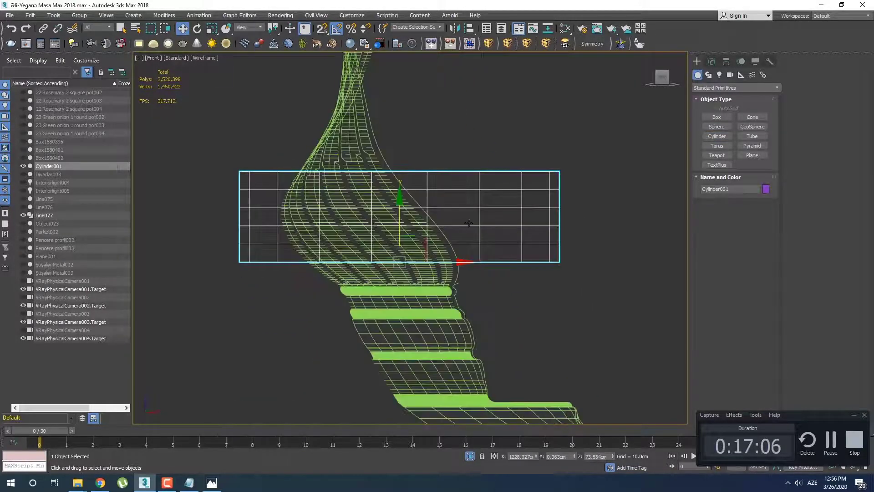
click(712, 61)
scroll(438, 232, down, 8)
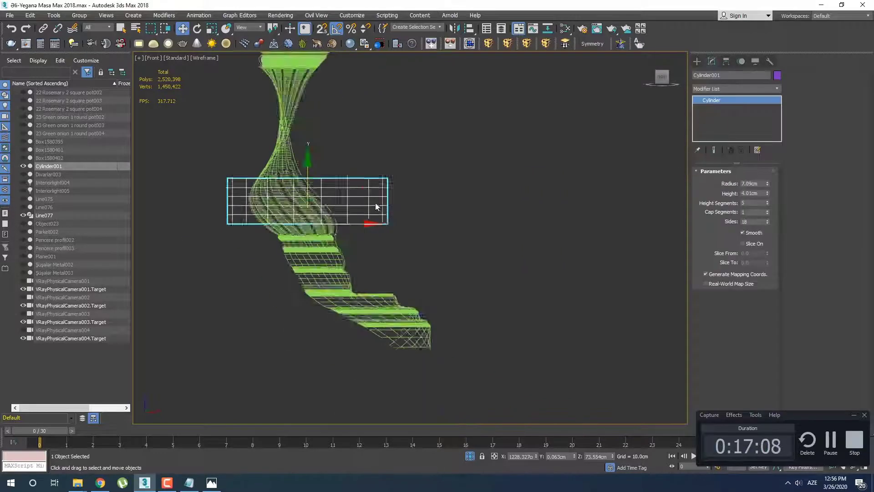
scroll(438, 231, up, 4)
click(698, 62)
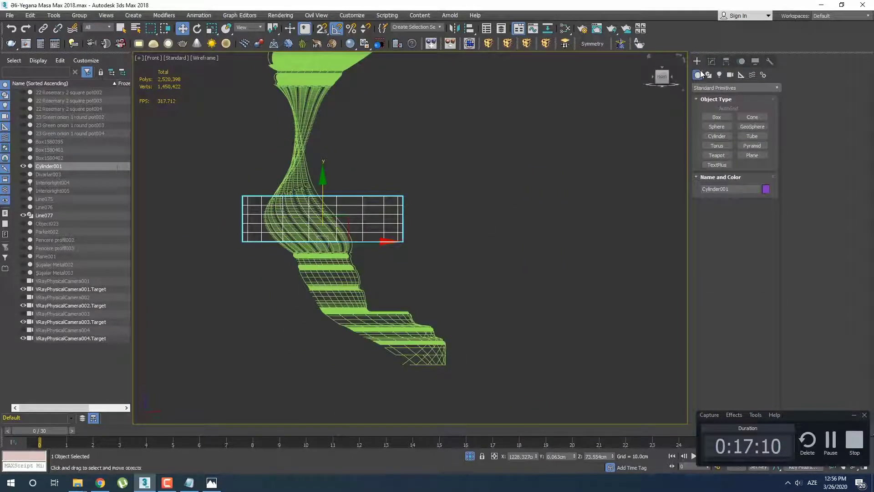
middle_drag(451, 172, 498, 203)
scroll(498, 204, down, 2)
scroll(498, 204, up, 1)
key(F3)
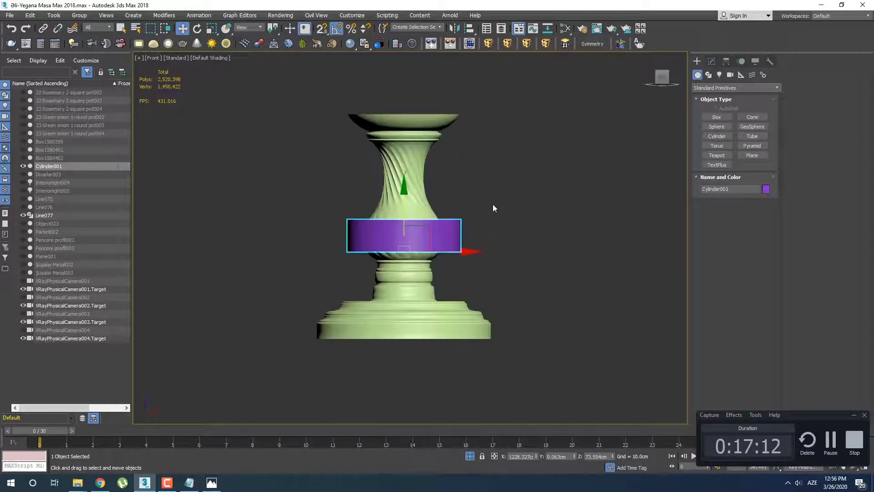
Step: Set the cylinder's height segments to 1 and its radius to about 5.28 cm to match the bulb's width
scroll(444, 239, up, 2)
click(713, 60)
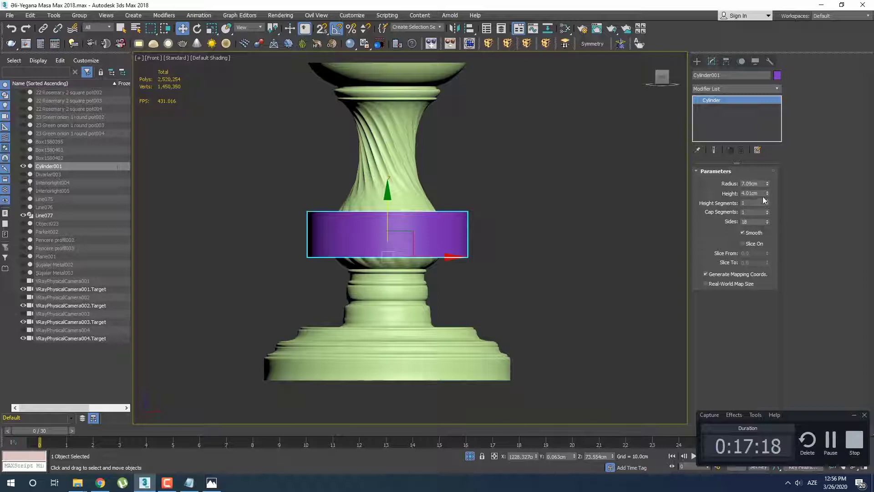
drag(766, 185, 767, 195)
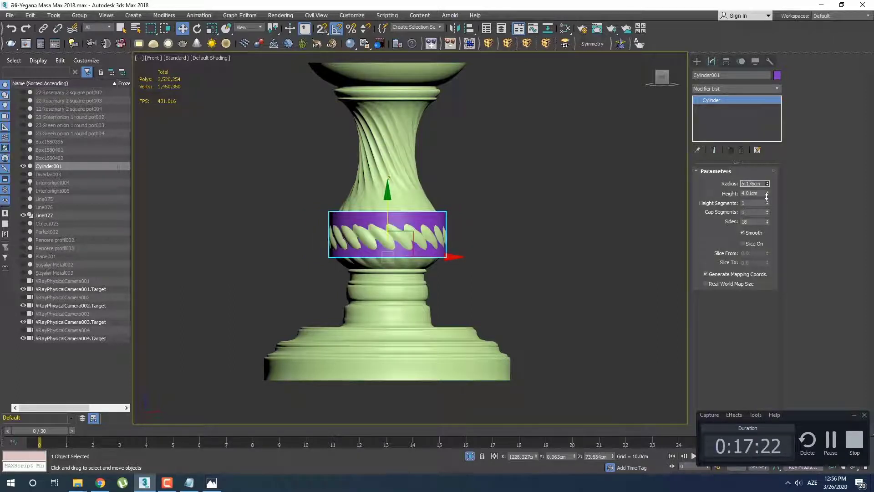
scroll(524, 271, up, 4)
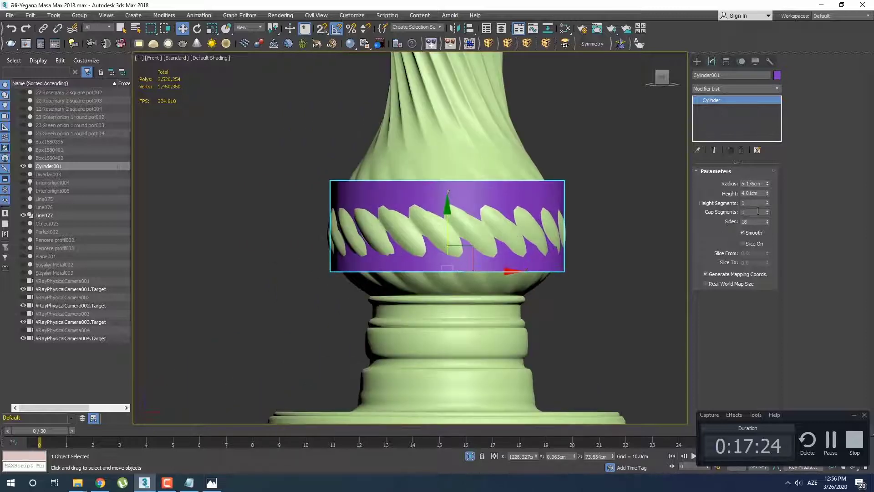
drag(768, 182, 769, 182)
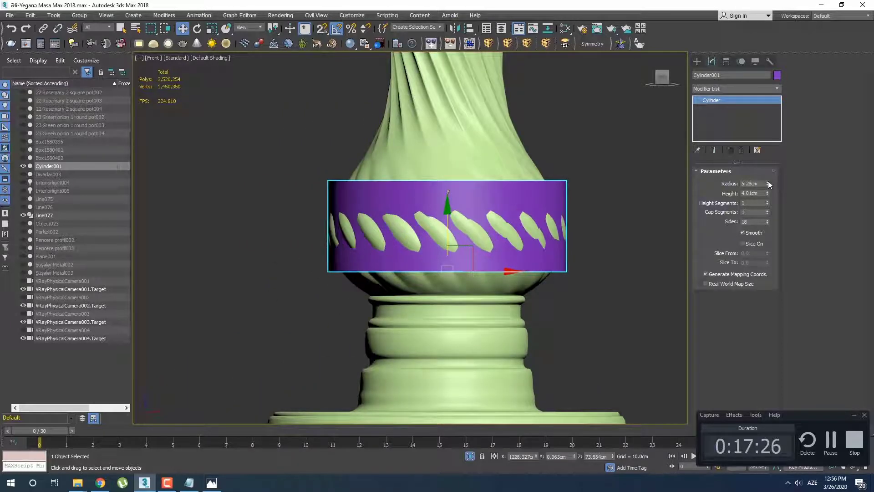
scroll(509, 233, down, 2)
middle_drag(527, 171, 513, 222)
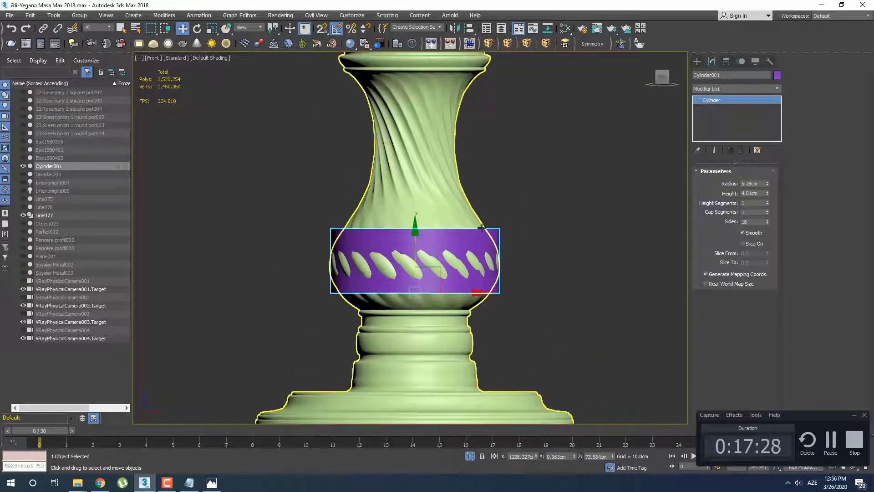
Step: Convert the cylinder to an Editable Poly and raise its top vertices to just below the candlestick's neck ring
right_click(731, 99)
click(762, 167)
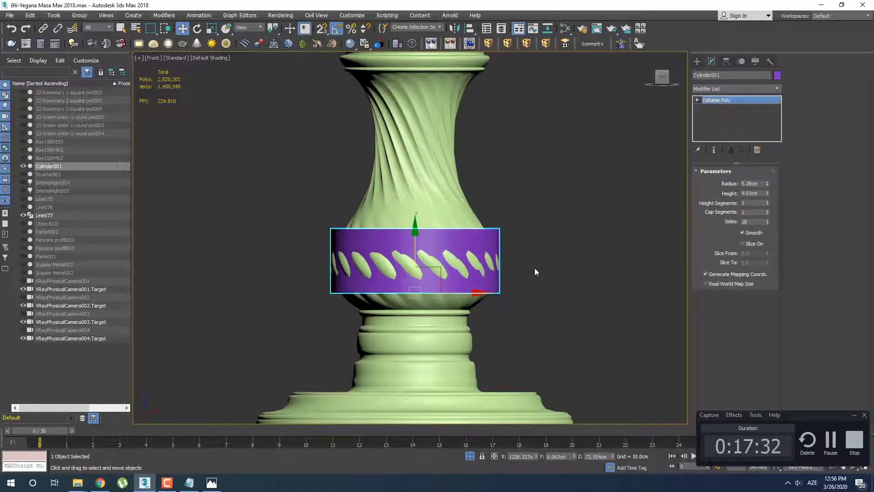
middle_drag(534, 268, 527, 293)
key(1)
drag(273, 238, 514, 265)
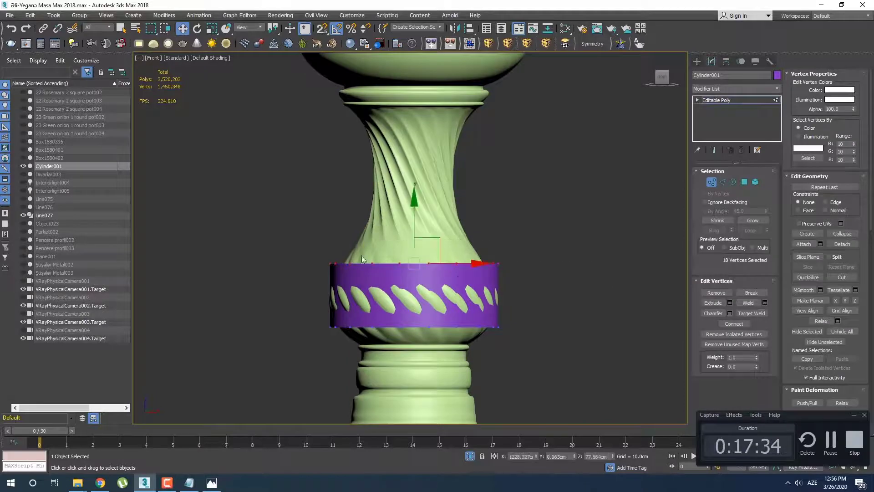
scroll(415, 215, up, 8)
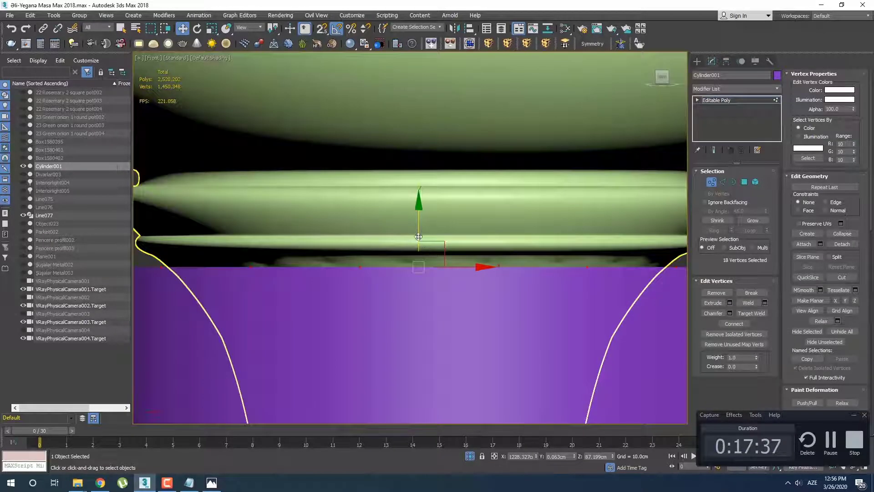
drag(419, 237, 429, 223)
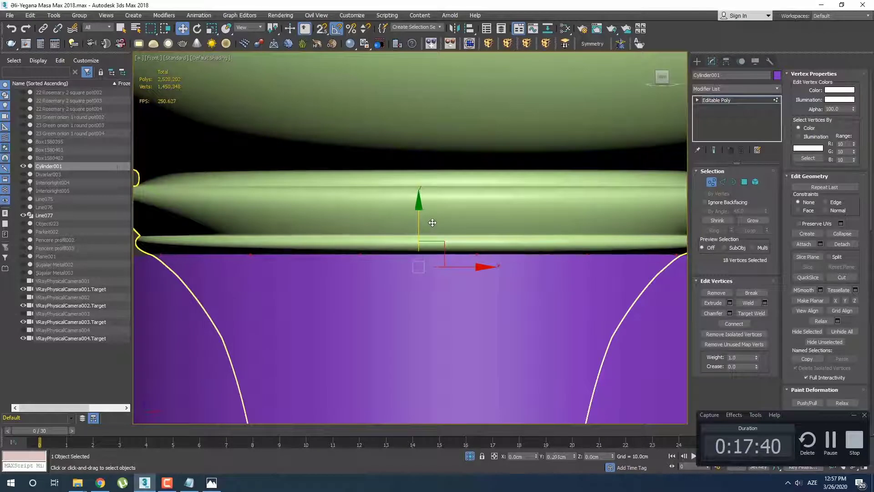
Step: Lower the cylinder's bottom ring of vertices to the base of the spiral bulb, at Z about 72.45 cm
scroll(444, 287, down, 5)
scroll(445, 287, down, 3)
middle_drag(499, 340, 509, 137)
scroll(510, 137, down, 3)
drag(556, 257, 420, 195)
scroll(517, 241, up, 4)
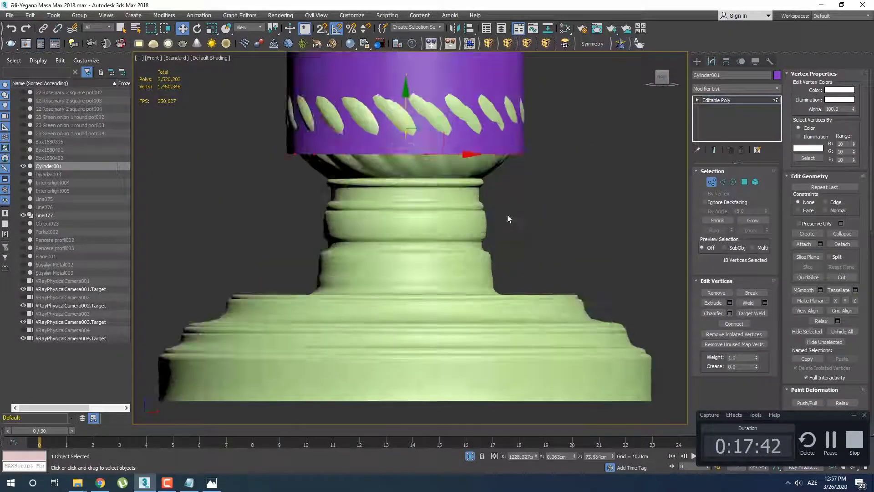
scroll(401, 174, up, 4)
middle_drag(401, 174, 430, 260)
drag(443, 156, 429, 224)
scroll(505, 246, down, 5)
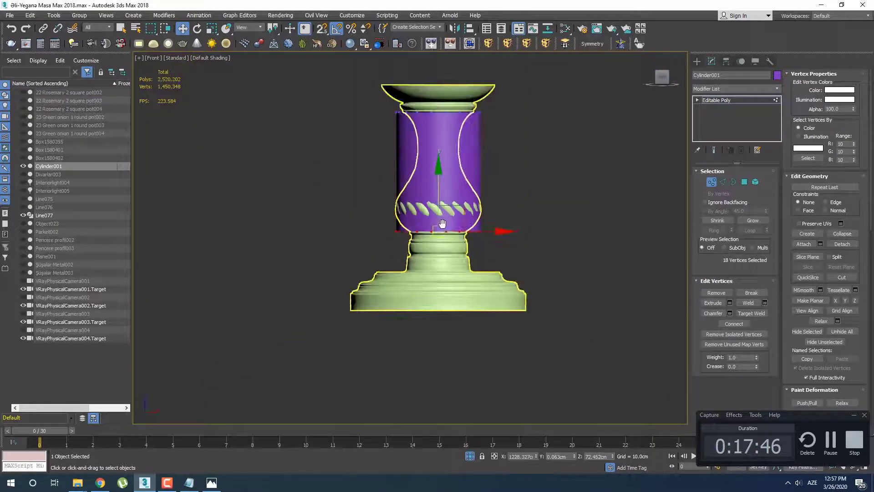
Step: Turn on edged faces and check the cylinder around the candlestick in Perspective view before returning to Front view
key(F4)
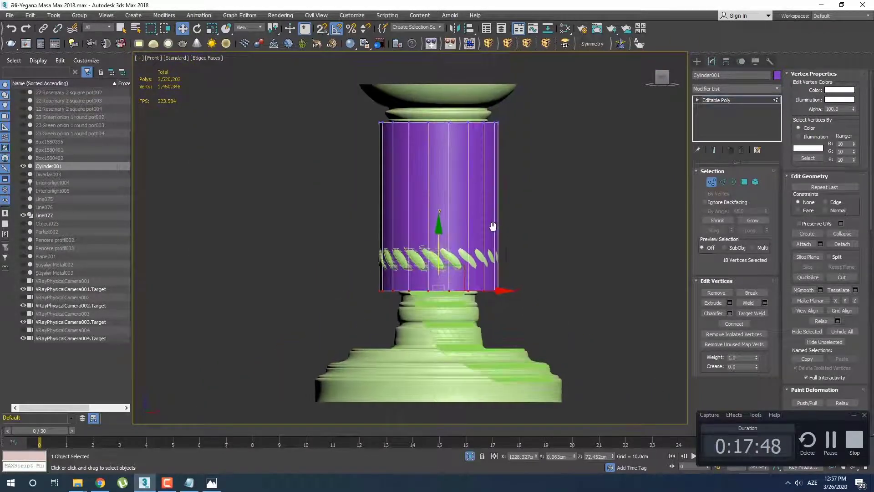
mouse_move(493, 228)
middle_down()
mouse_move(435, 242)
mouse_move(451, 195)
middle_up()
key(p)
scroll(463, 225, up, 4)
key(f)
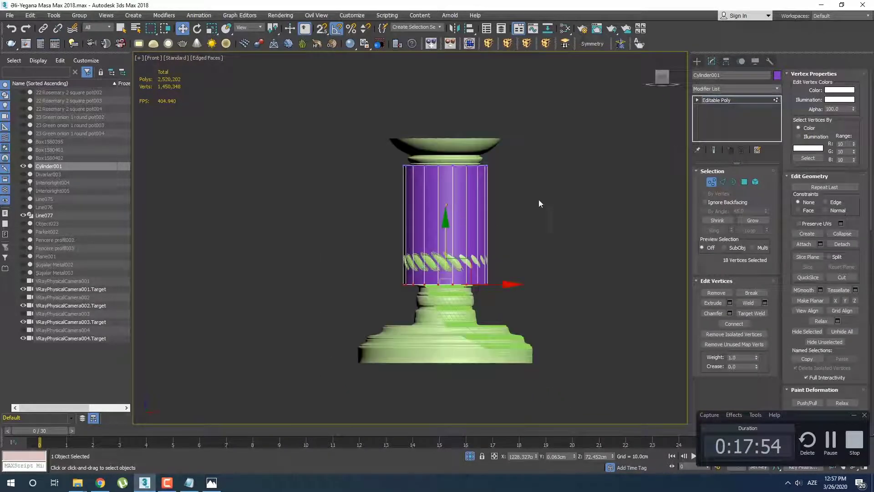
Step: Leave vertex editing, move the cylinder about 20 cm along X clear of the candlestick, and deselect it
click(696, 62)
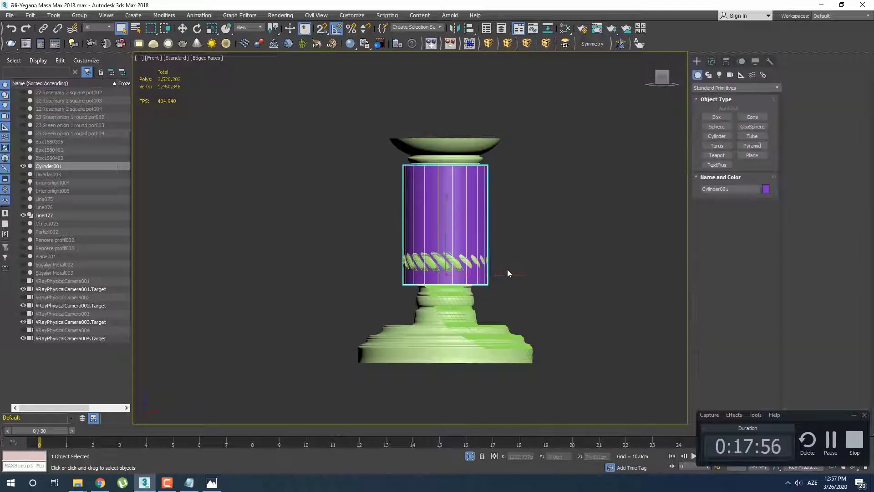
middle_drag(508, 269, 434, 261)
key(w)
drag(433, 265, 593, 266)
scroll(567, 270, up, 3)
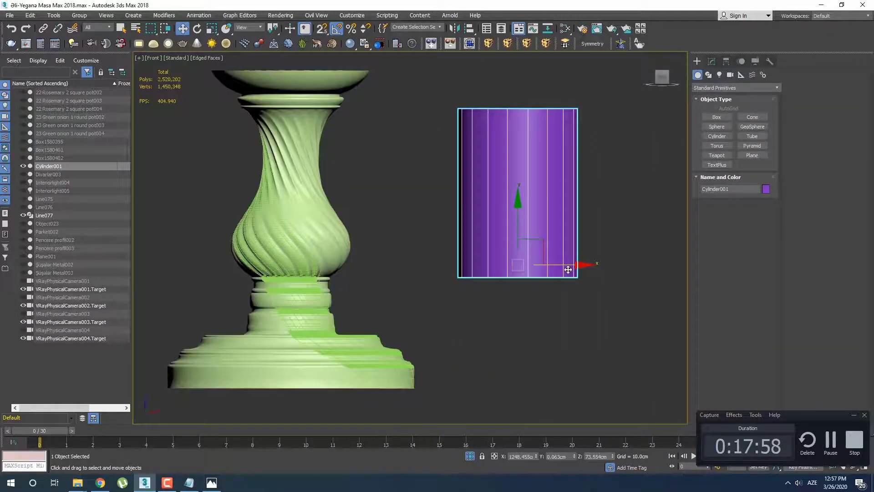
click(630, 230)
click(319, 314)
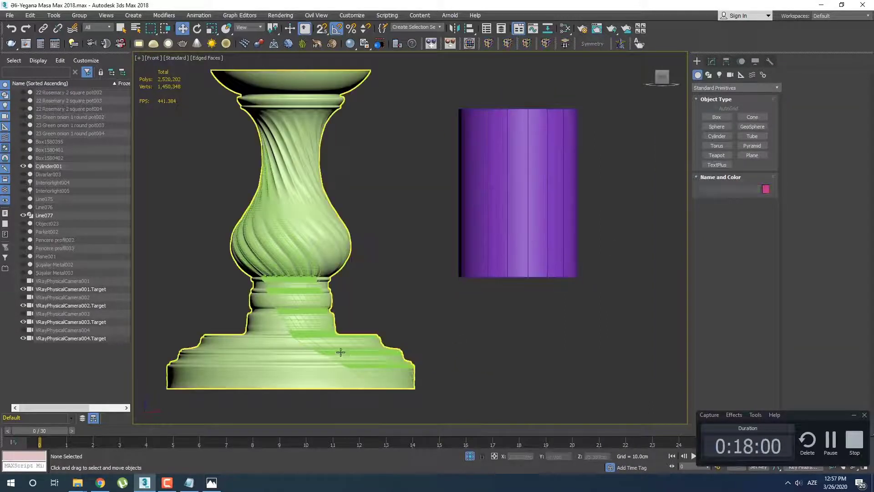
click(414, 318)
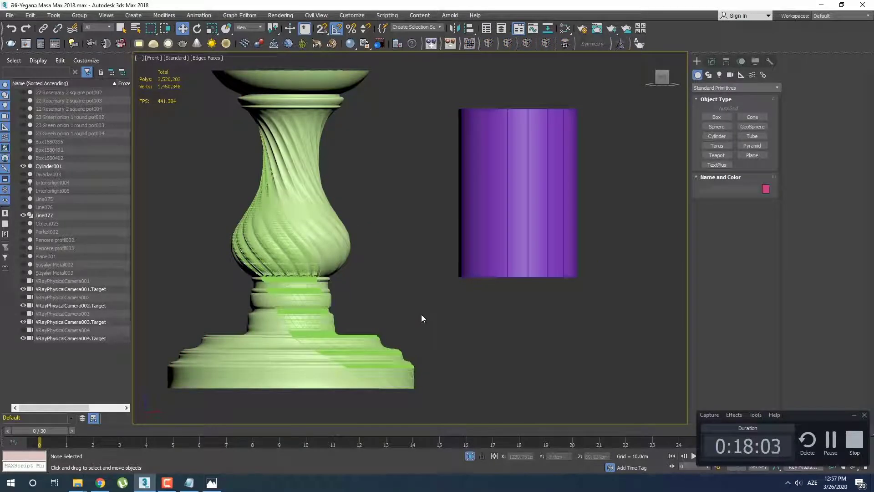
Step: Delete the cylinder's top and bottom cap polygons in Perspective view to leave an open tube
click(500, 248)
scroll(500, 248, up, 3)
middle_drag(500, 245, 480, 258)
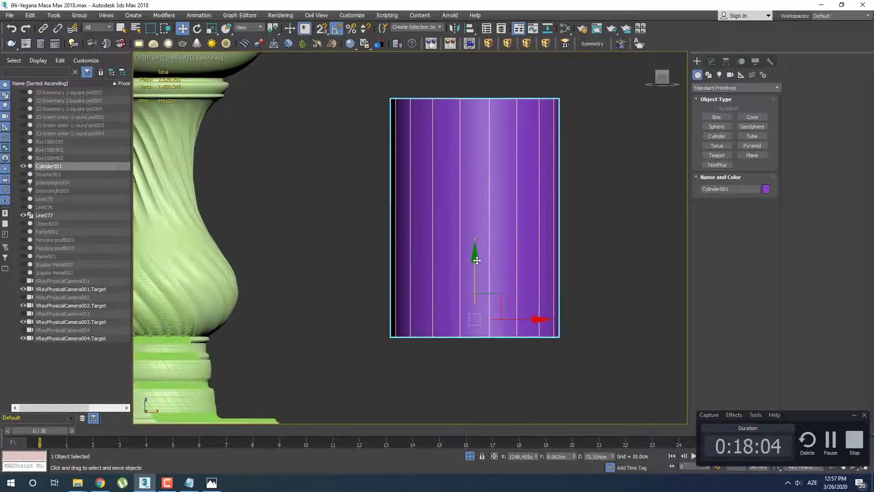
key(p)
alt+middle_drag(511, 216, 474, 275)
scroll(474, 275, down, 4)
key(4)
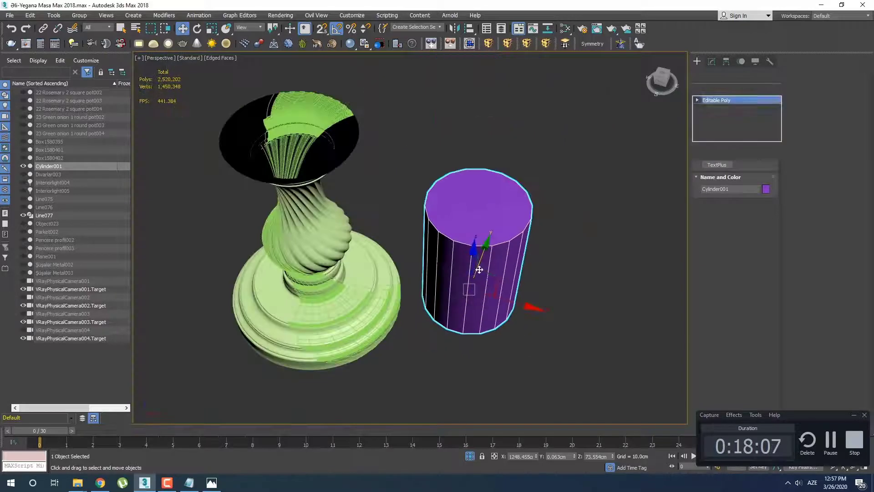
click(483, 227)
alt+middle_drag(497, 342, 488, 292)
key(Delete)
Step: Select all vertical side edges of the open cylinder in Front view and open the Chamfer settings for them
key(f)
key(2)
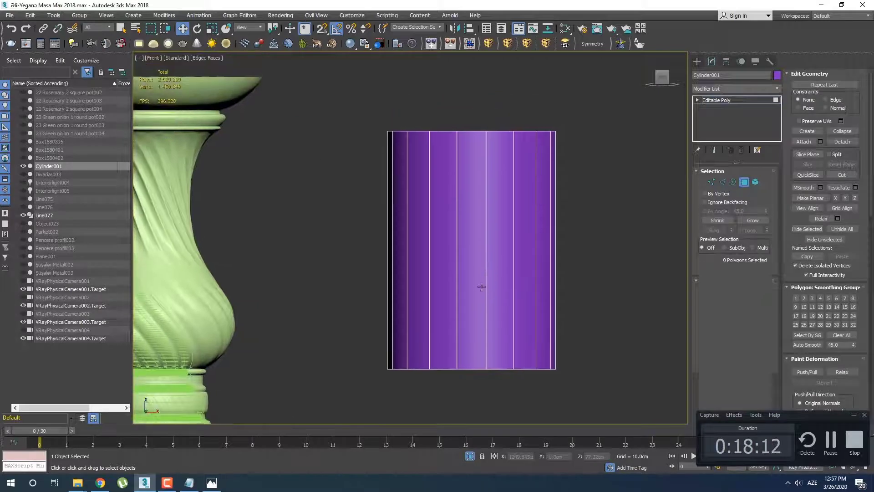
click(456, 268)
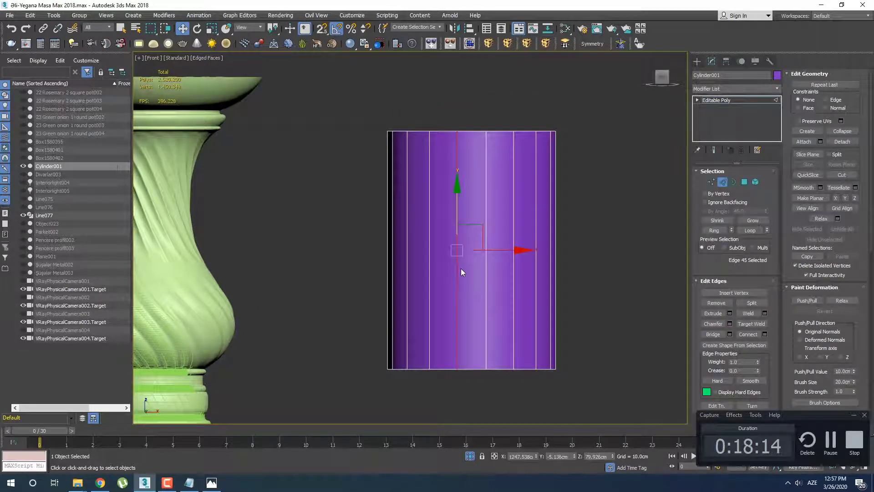
key(alt+r)
drag(609, 272, 609, 271)
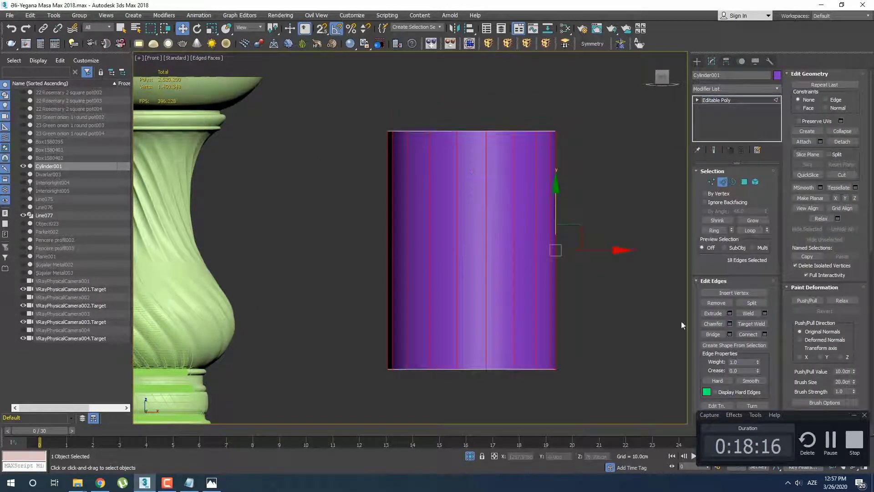
click(730, 323)
Step: Try an edge chamfer amount of about 0.257 cm and inspect the rounding from above
alt+middle_drag(523, 220, 511, 284)
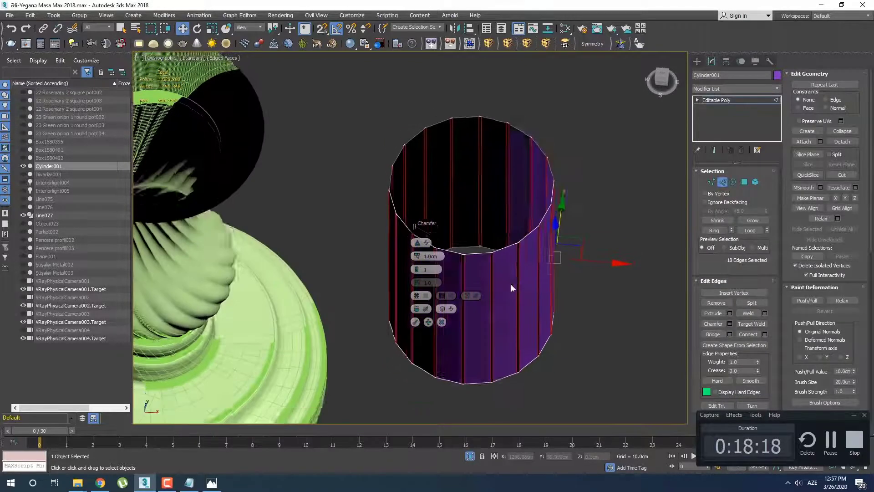
scroll(481, 275, up, 4)
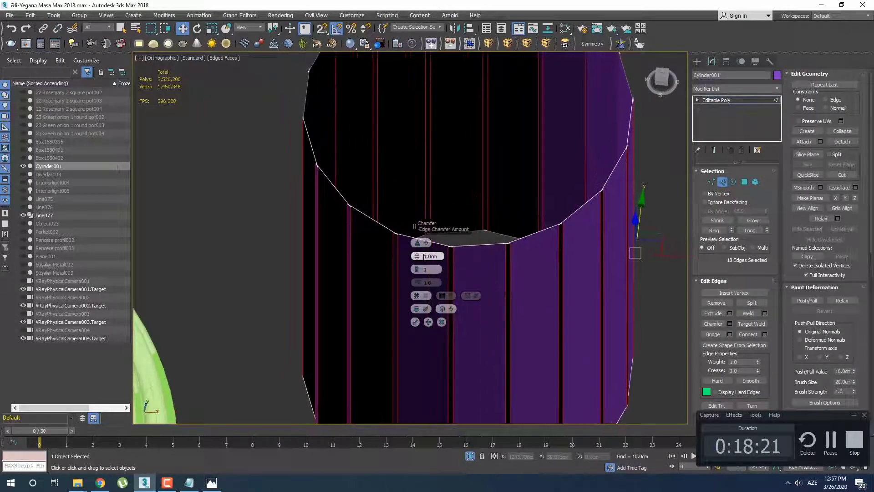
drag(418, 255, 418, 261)
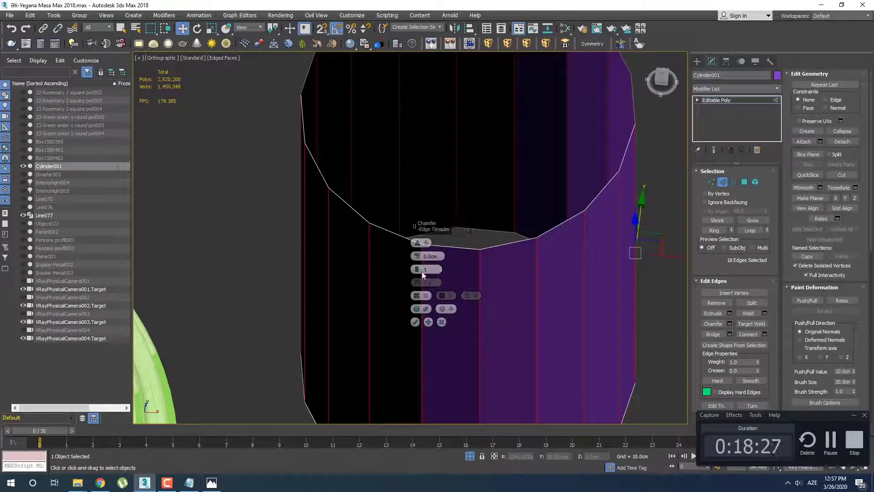
drag(418, 255, 416, 246)
key(F4)
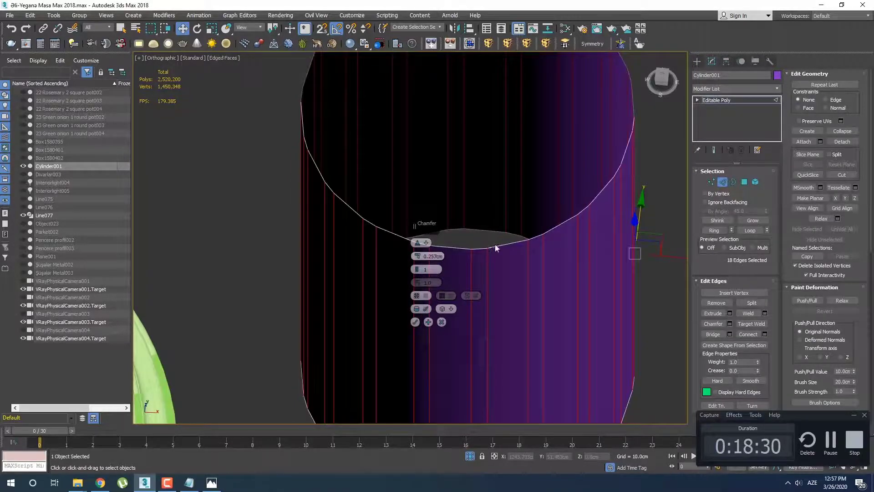
scroll(494, 245, down, 2)
alt+middle_drag(495, 246, 496, 285)
scroll(496, 285, up, 2)
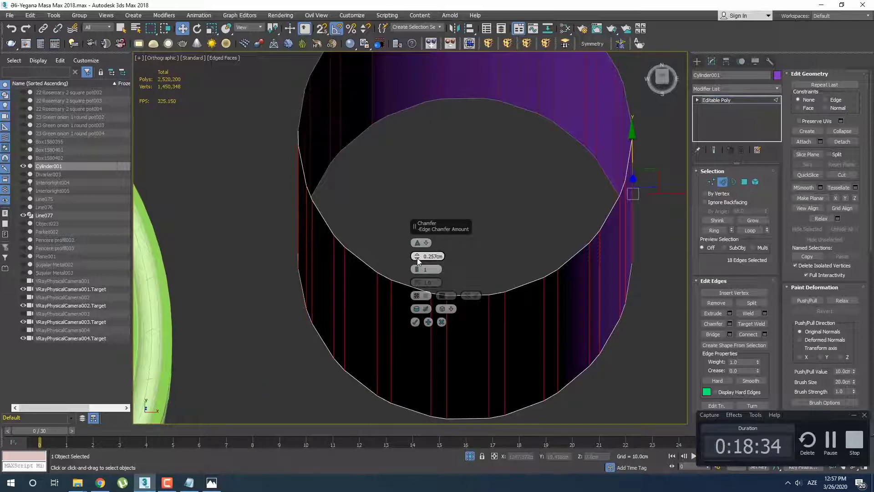
Step: Set the edge chamfer amount to about 0.458 cm and apply it to the cylinder's vertical edges
drag(417, 257, 416, 257)
mouse_move(525, 306)
alt+middle_down()
mouse_move(525, 269)
mouse_move(525, 306)
mouse_move(513, 303)
alt+middle_up()
scroll(525, 269, down, 4)
scroll(528, 254, up, 2)
scroll(513, 302, up, 1)
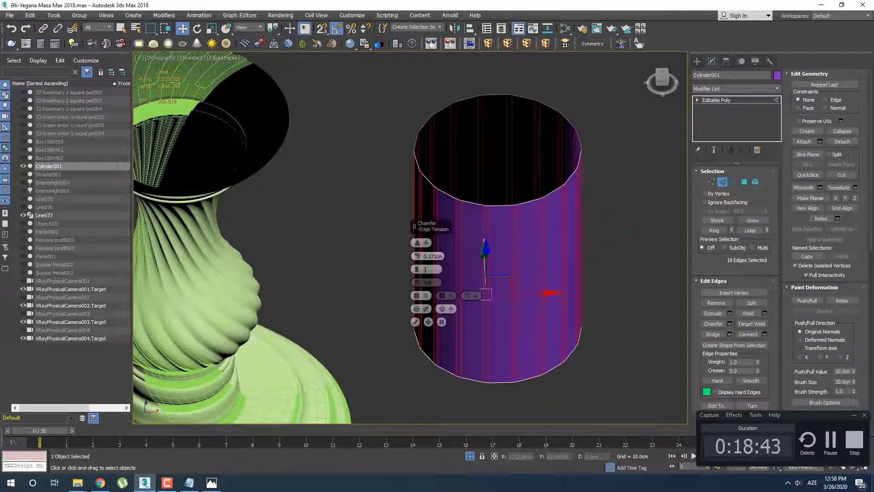
drag(416, 256, 407, 248)
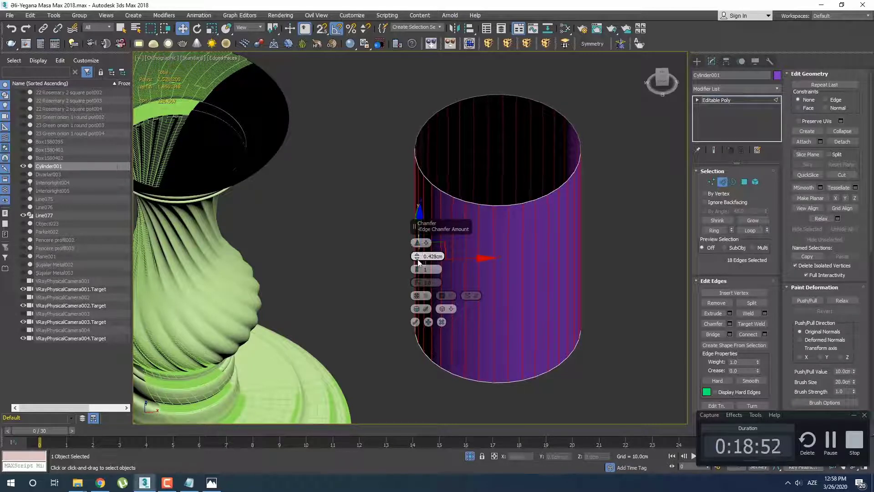
drag(411, 250, 418, 251)
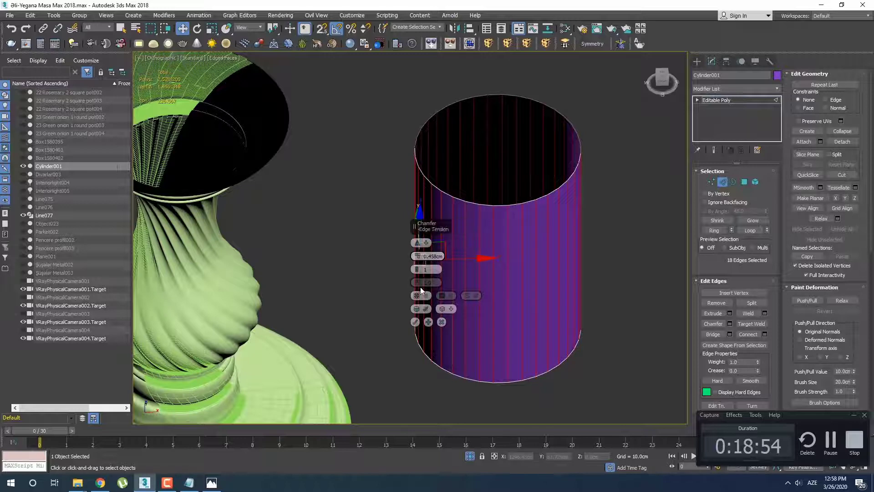
click(415, 322)
Step: Select every second vertical edge around about two thirds of the chamfered cylinder
scroll(496, 256, up, 3)
key(q)
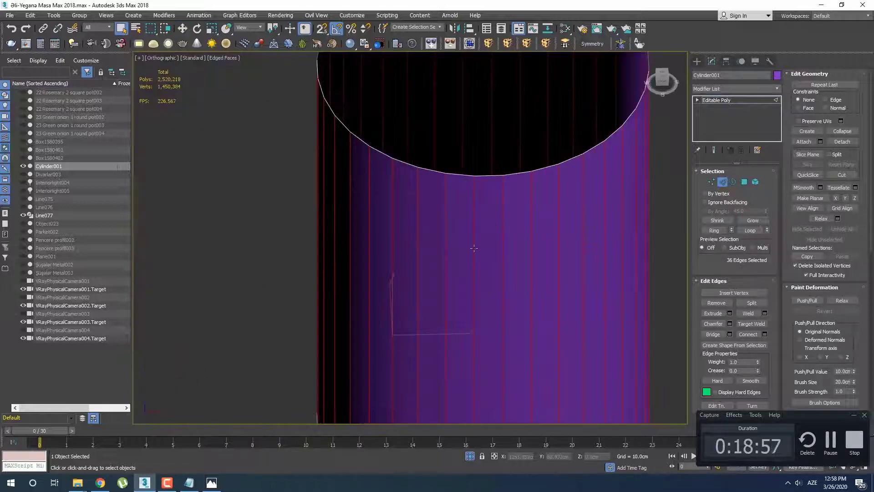
click(477, 252)
scroll(481, 253, down, 1)
alt+middle_drag(477, 258, 519, 260)
ctrl+click(515, 252)
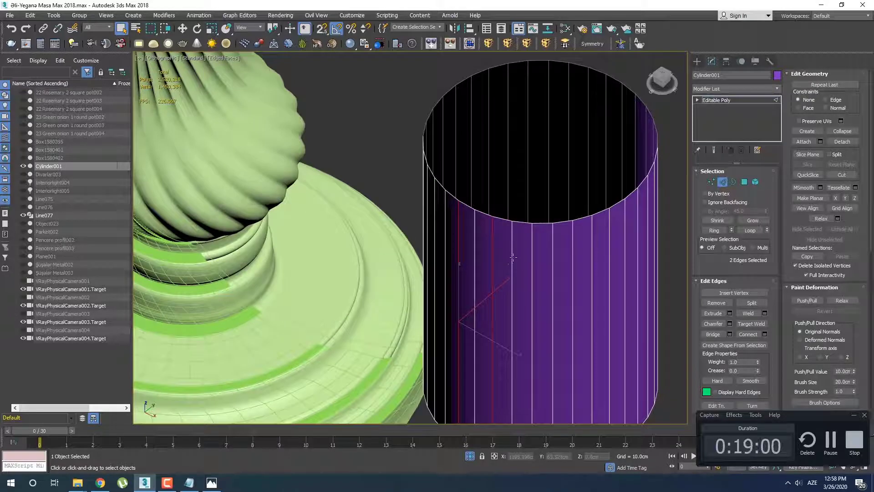
ctrl+click(531, 258)
alt+middle_drag(531, 258, 513, 251)
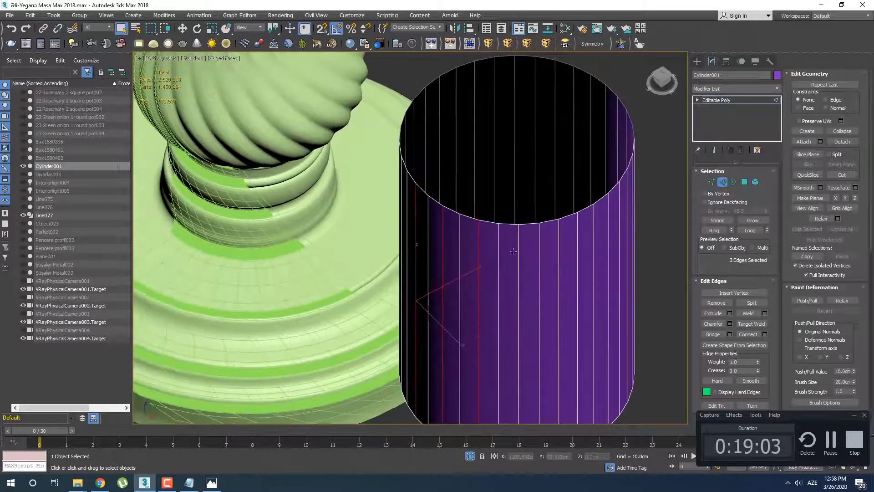
ctrl+click(519, 256)
ctrl+click(559, 247)
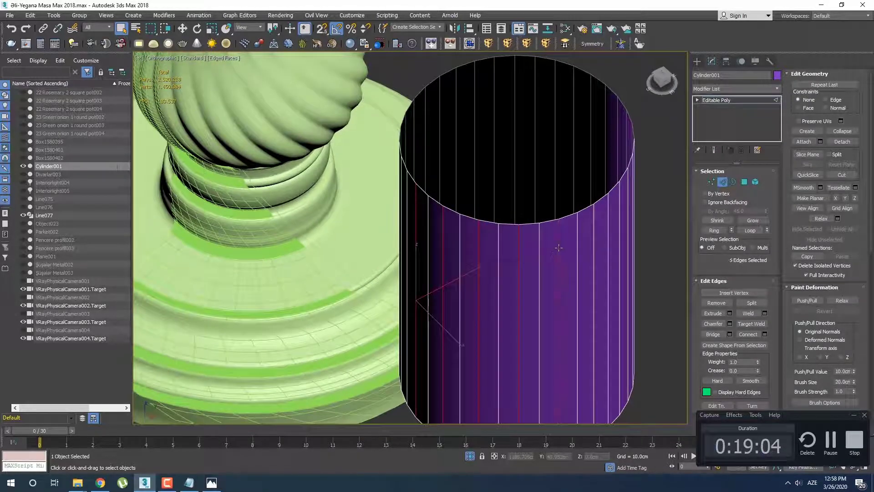
ctrl+click(590, 240)
alt+middle_drag(590, 240, 481, 285)
ctrl+click(612, 267)
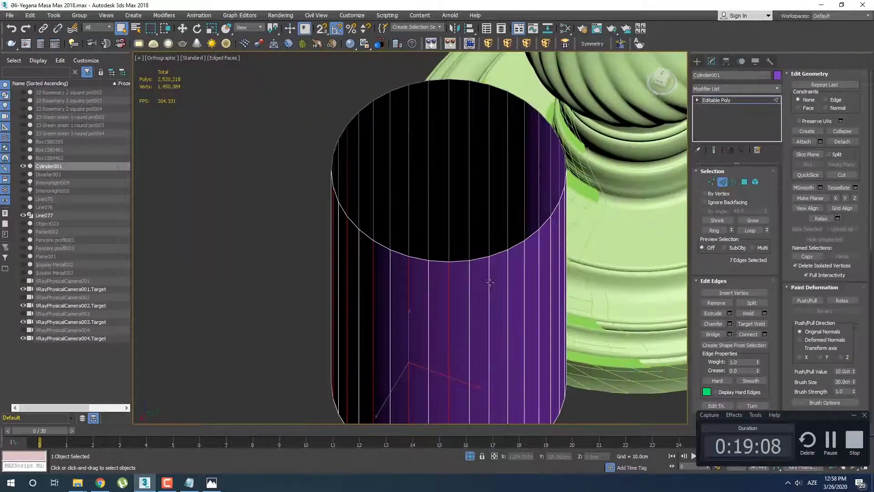
ctrl+click(490, 282)
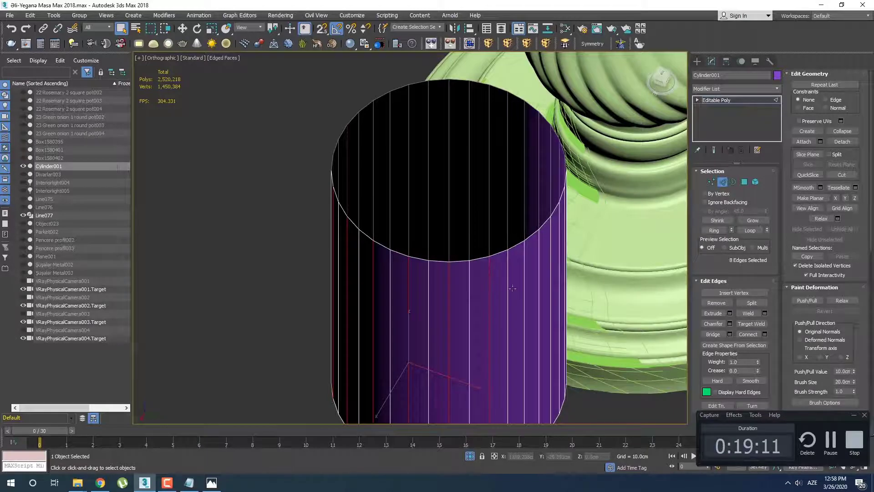
alt+middle_drag(488, 282, 481, 299)
ctrl+click(485, 328)
alt+middle_drag(485, 329, 479, 367)
ctrl+click(524, 359)
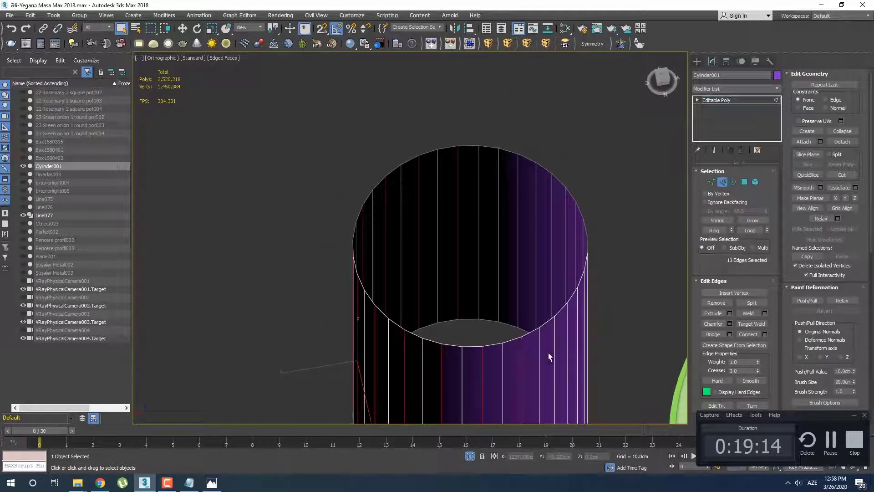
ctrl+click(554, 342)
Step: Isolate the cylinder so the candlestick is hidden while its edges are being edited
alt+middle_drag(585, 345, 495, 271)
scroll(546, 326, down, 4)
key(alt+q)
scroll(536, 309, up, 3)
Step: Add the remaining alternate vertical edges to the selection in Perspective view, completing the ring around the cylinder
ctrl+click(375, 310)
key(p)
scroll(431, 275, down, 3)
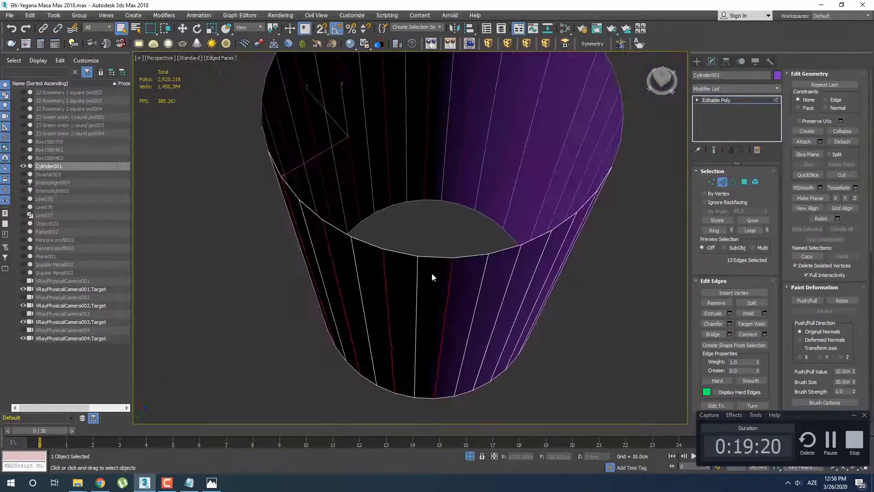
alt+middle_drag(432, 274, 466, 280)
ctrl+click(431, 245)
scroll(467, 256, down, 3)
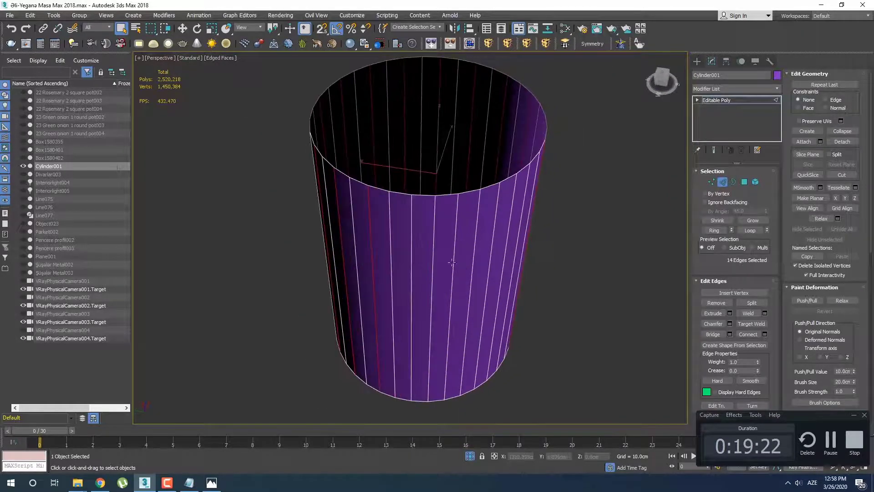
ctrl+click(412, 261)
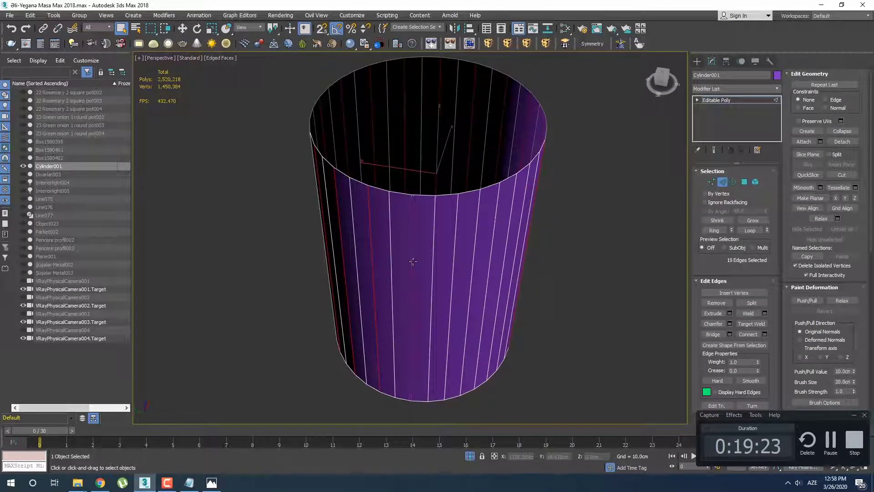
ctrl+click(453, 259)
alt+middle_drag(454, 258, 438, 261)
ctrl+click(429, 248)
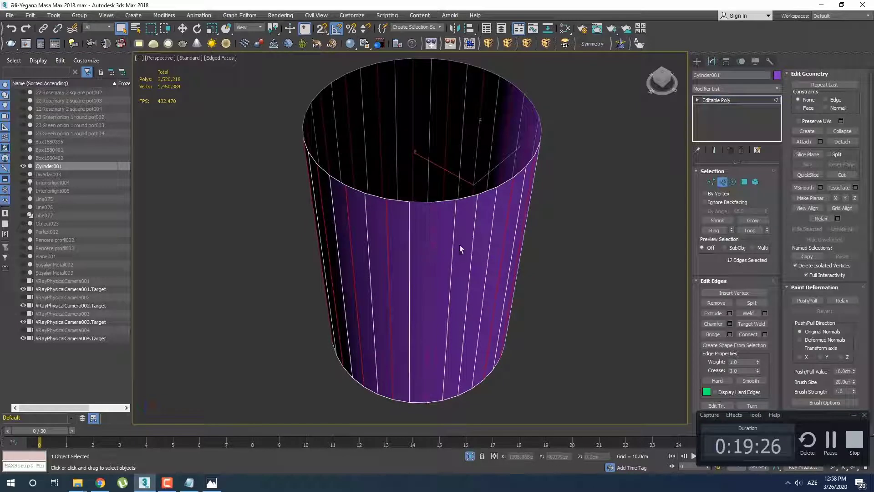
ctrl+click(473, 241)
scroll(475, 245, down, 3)
key(t)
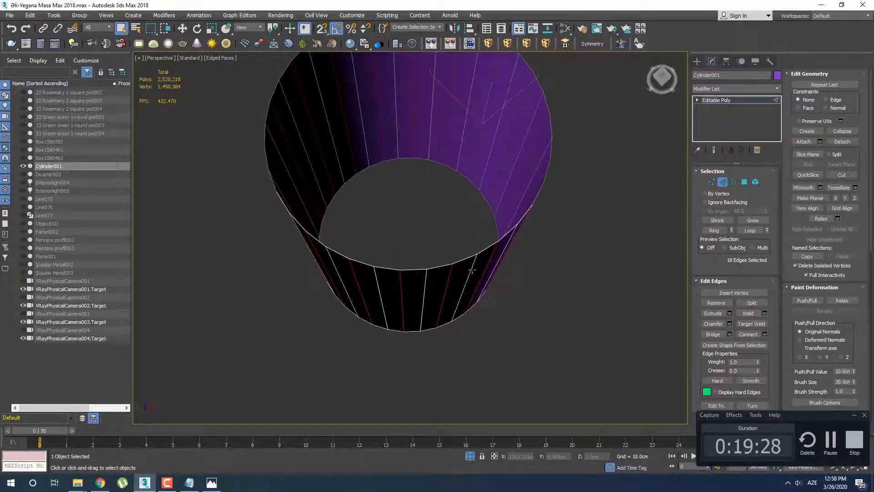
middle_drag(484, 297, 489, 305)
key(r)
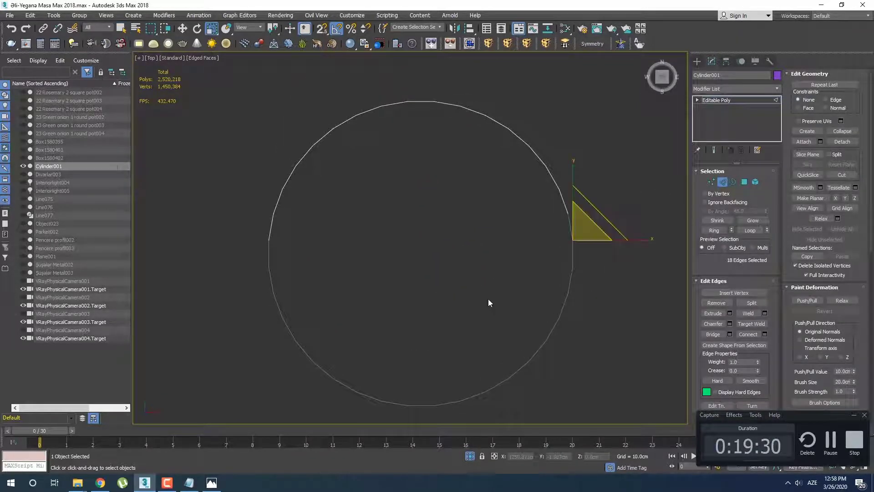
middle_drag(560, 212, 528, 237)
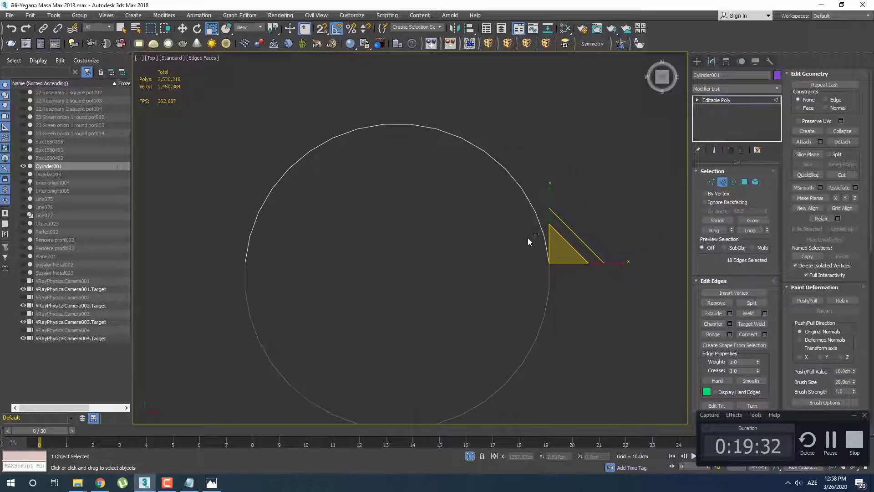
scroll(519, 251, down, 4)
alt+middle_drag(517, 273, 517, 303)
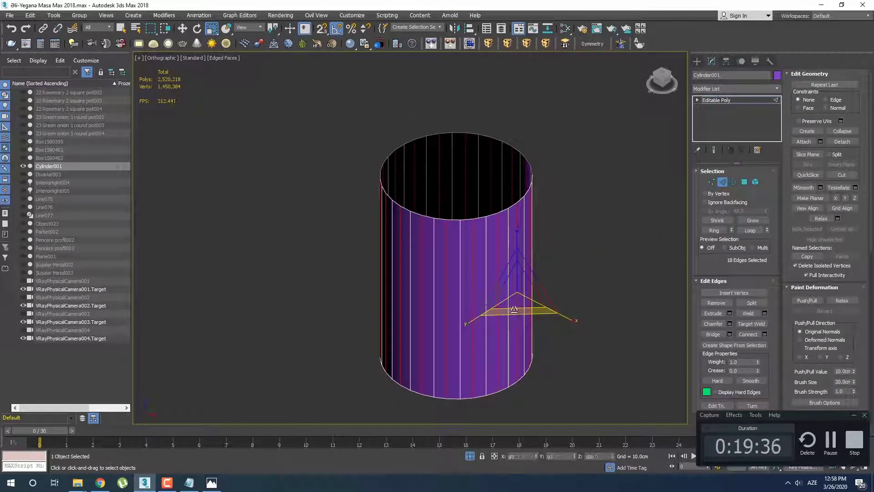
key(e)
Step: Switch the cylinder to vertex editing in Top view and frame its full circular outline
key(t)
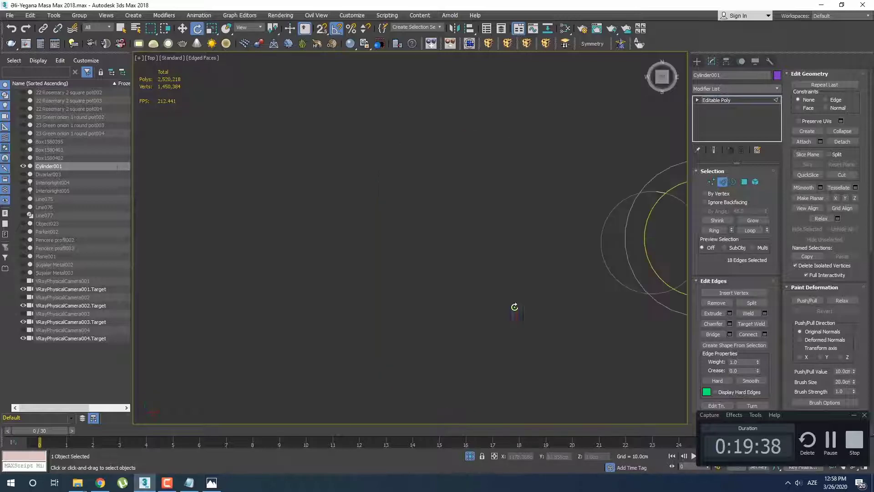
scroll(510, 303, down, 3)
key(1)
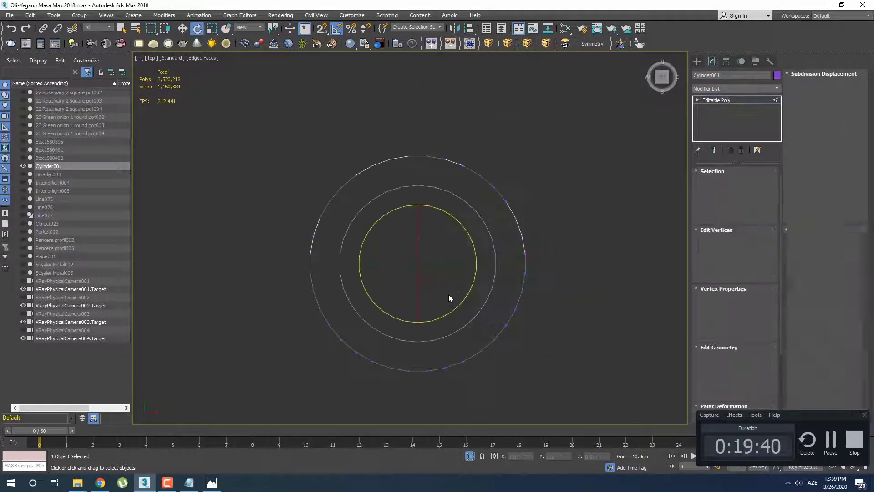
Step: Select alternate vertices across the upper half of the circle, including the vertices stacked beneath them
drag(577, 280, 578, 279)
key(q)
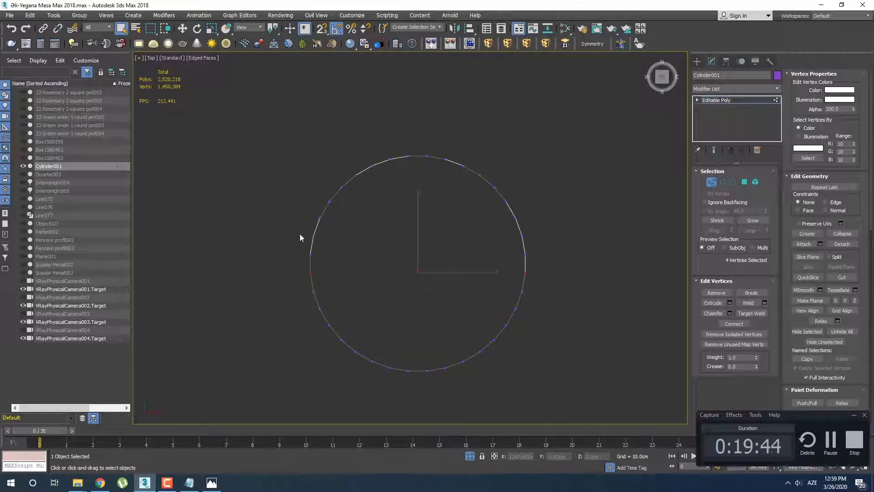
drag(300, 234, 529, 241)
ctrl+drag(319, 200, 513, 210)
ctrl+drag(350, 170, 361, 176)
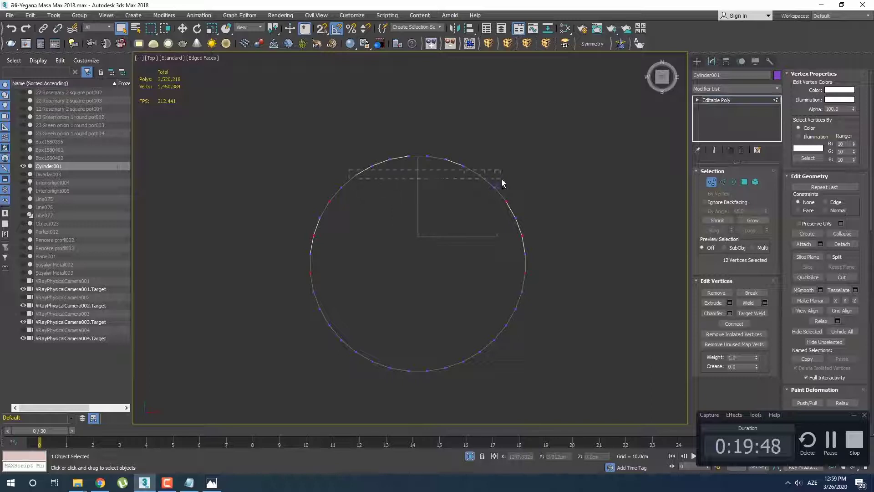
ctrl+drag(502, 183, 493, 182)
scroll(390, 175, up, 4)
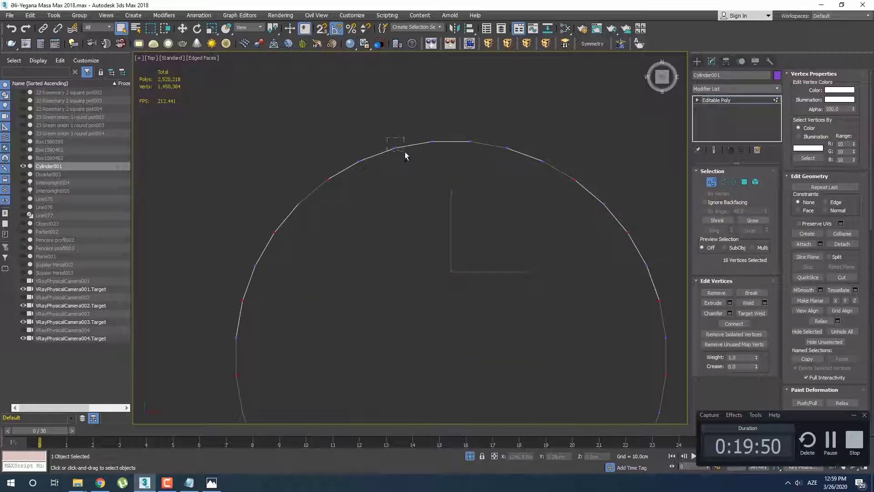
ctrl+drag(405, 155, 406, 156)
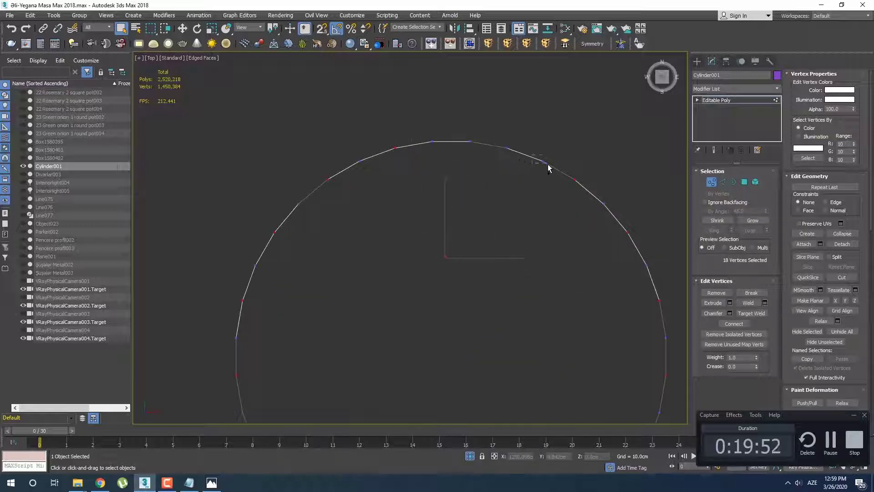
ctrl+drag(548, 169, 548, 168)
scroll(497, 269, down, 4)
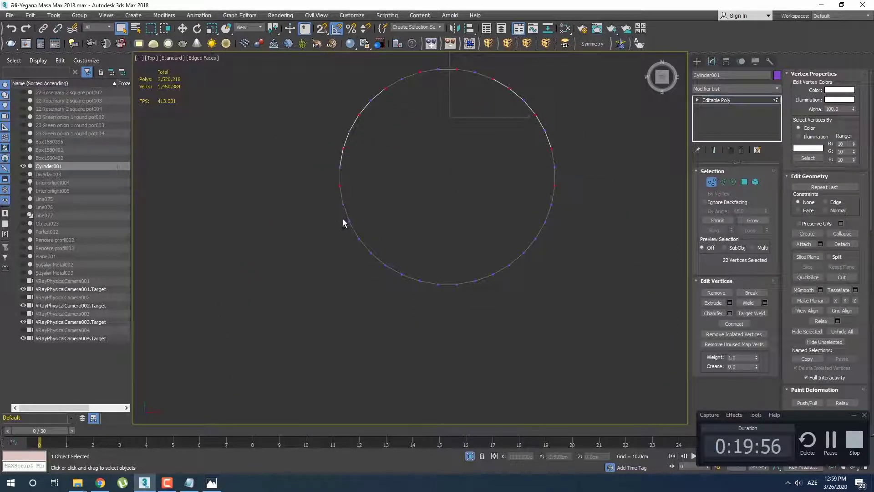
Step: Add alternate vertices of the circle's lower half to the selection, taking in both sides row by row
ctrl+drag(343, 219, 552, 234)
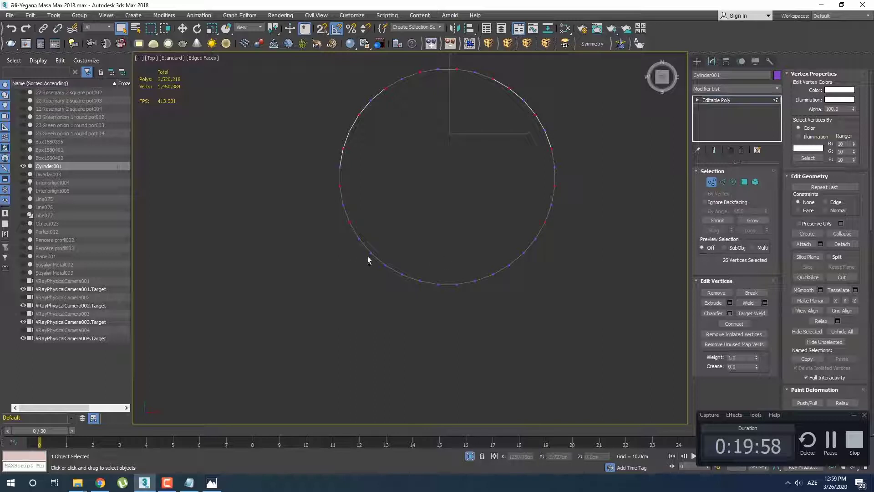
ctrl+drag(362, 246, 544, 259)
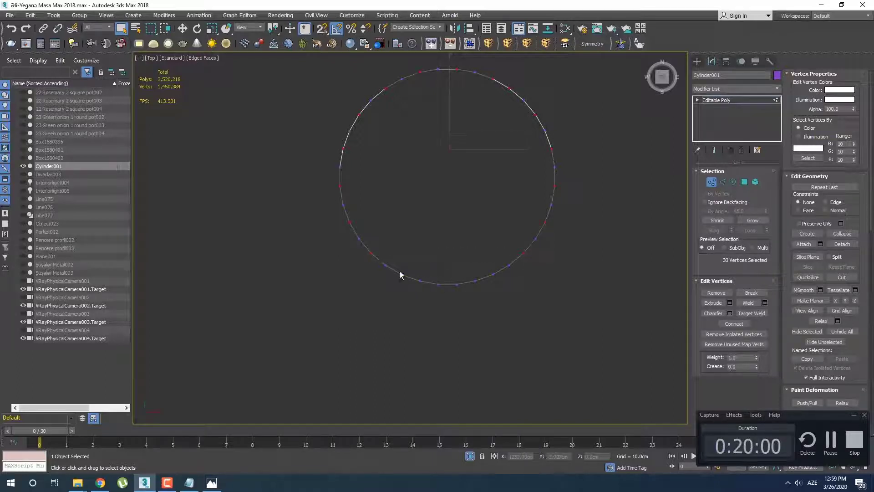
ctrl+drag(400, 268, 528, 269)
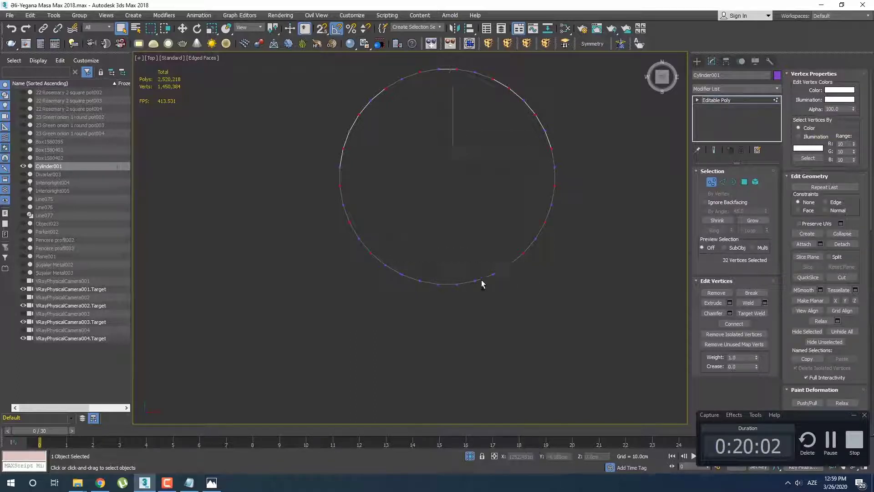
ctrl+drag(401, 273, 499, 293)
middle_drag(499, 295, 481, 347)
Step: Try to scale the selected vertices in the XY plane, undo it, and discard the uneven selection
key(r)
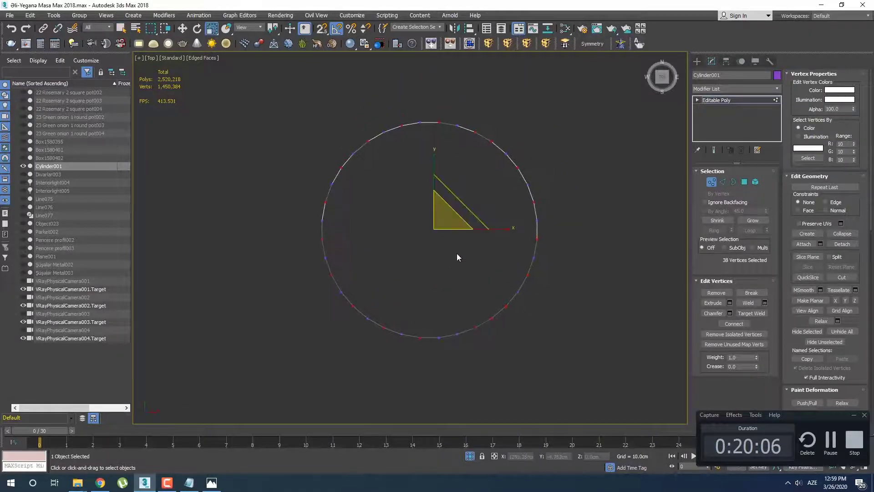
drag(463, 206, 468, 202)
key(ctrl+z)
alt+click(493, 142)
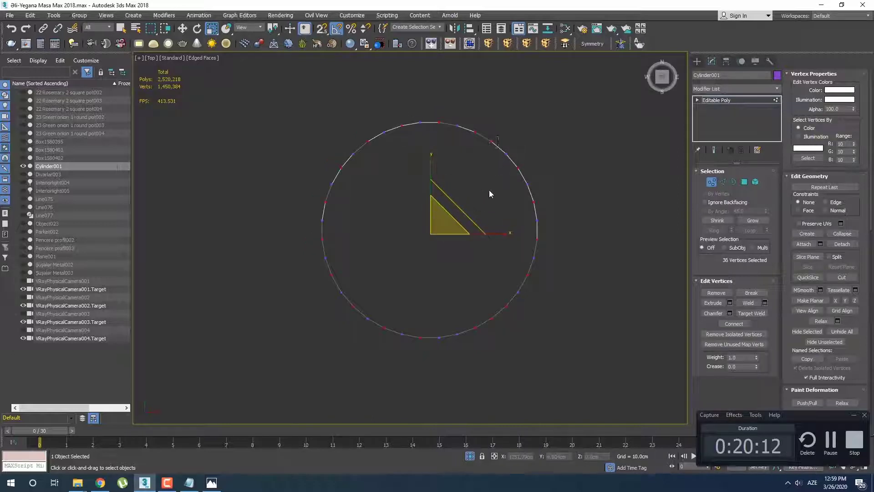
alt+drag(512, 166, 561, 304)
click(459, 295)
Step: Select every second vertex individually along the circle's right side, working upward from the lower right arc
scroll(480, 310, up, 5)
middle_drag(560, 301, 461, 365)
key(q)
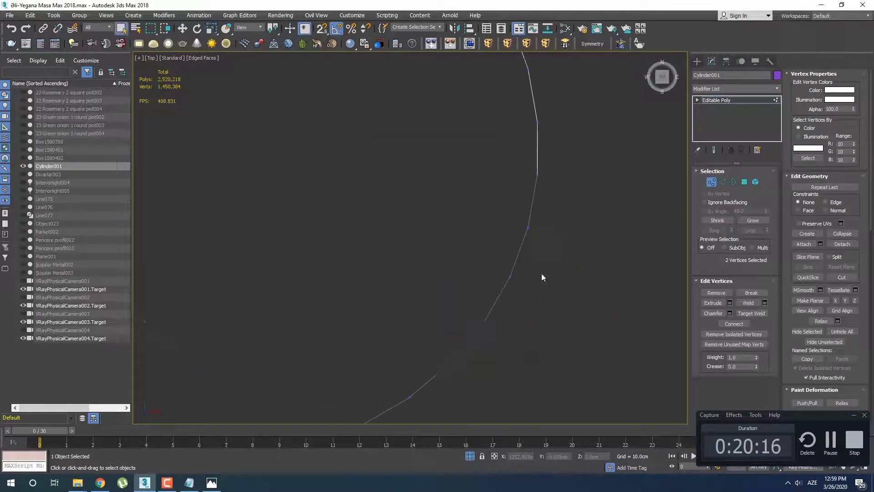
scroll(504, 307, down, 2)
ctrl+drag(443, 363, 456, 381)
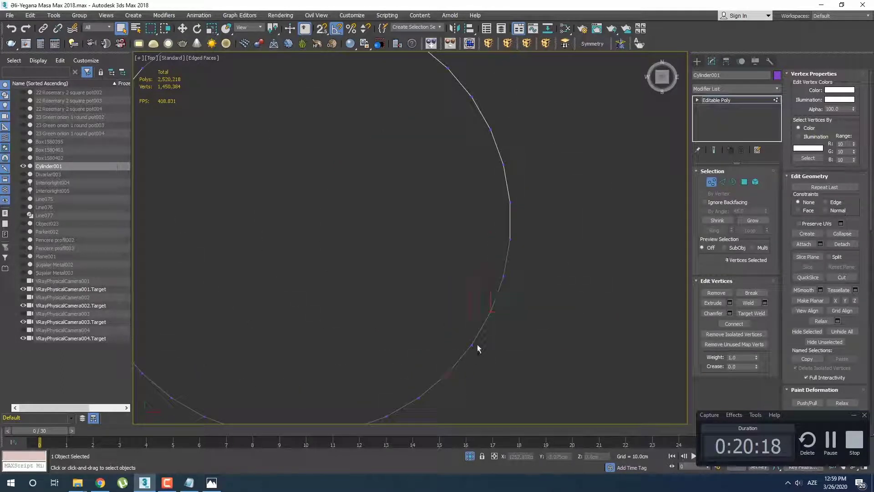
ctrl+drag(516, 236, 524, 246)
middle_drag(531, 244, 546, 269)
ctrl+drag(546, 200, 547, 201)
middle_drag(522, 157, 558, 249)
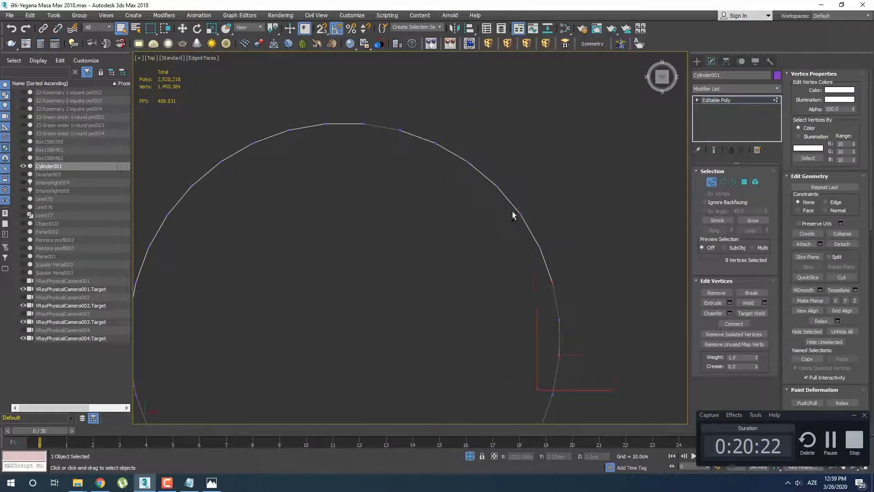
Step: Add every second vertex along the circle's top arc to the selection, continuing from the right side around to the upper left
ctrl+drag(512, 210, 531, 222)
ctrl+drag(479, 178, 479, 178)
ctrl+drag(316, 114, 334, 135)
middle_drag(341, 168, 419, 201)
ctrl+drag(322, 169, 336, 184)
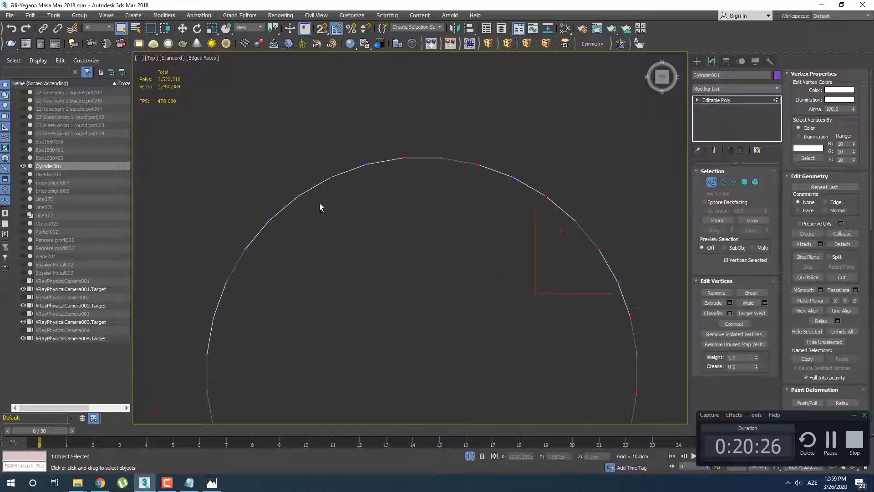
ctrl+drag(261, 220, 337, 299)
middle_drag(380, 336, 446, 279)
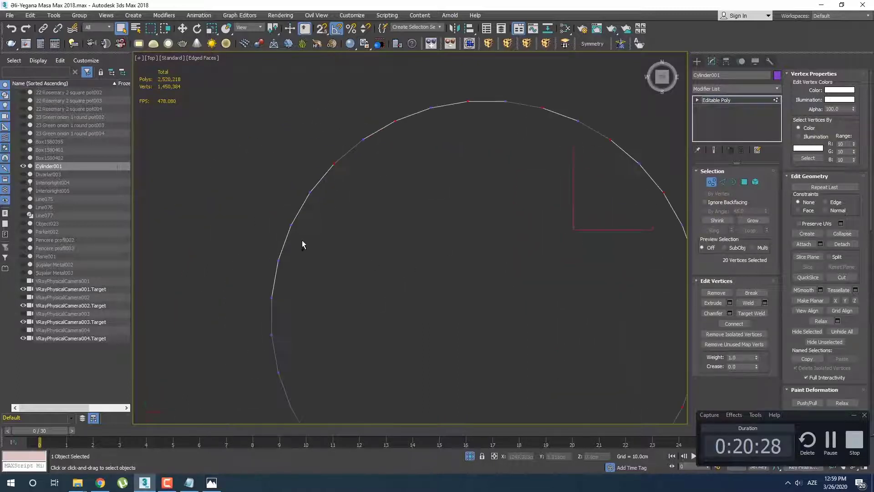
Step: Add the remaining alternate vertices along the circle's left side and bottom, and decline resaving the autosave backup file
ctrl+drag(307, 302, 307, 302)
middle_drag(307, 301, 321, 208)
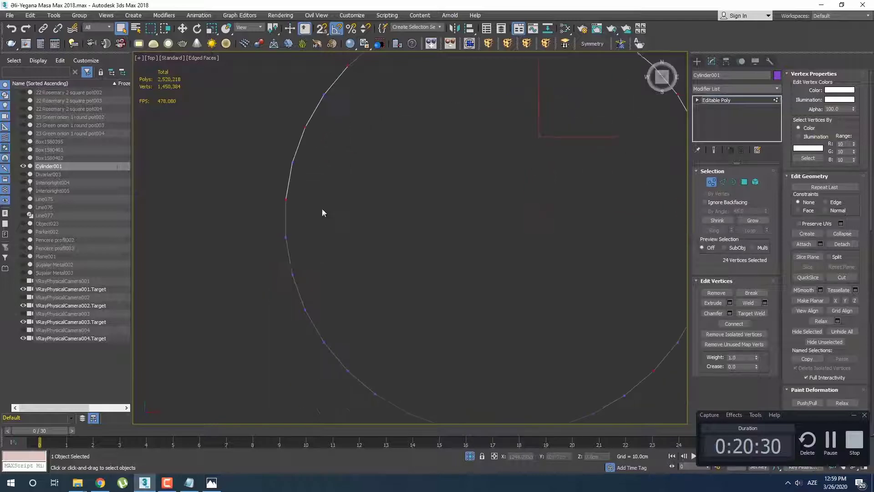
middle_drag(318, 295, 318, 235)
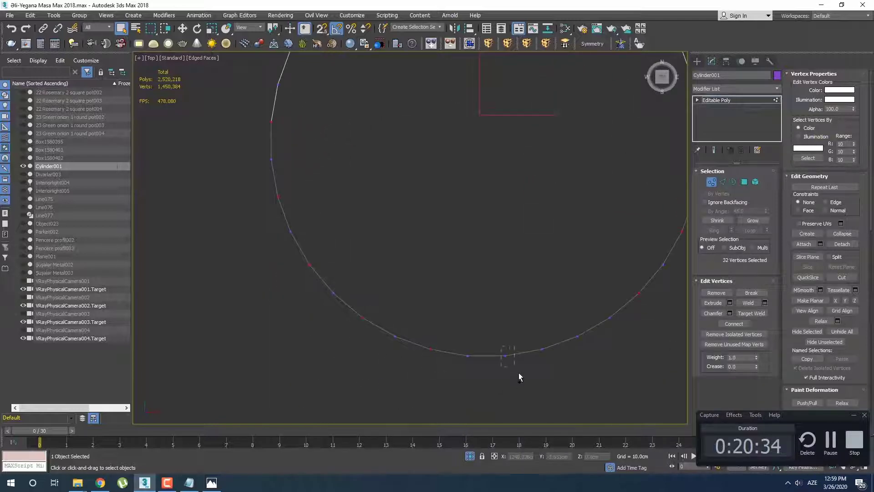
ctrl+drag(518, 377, 519, 377)
scroll(547, 359, down, 5)
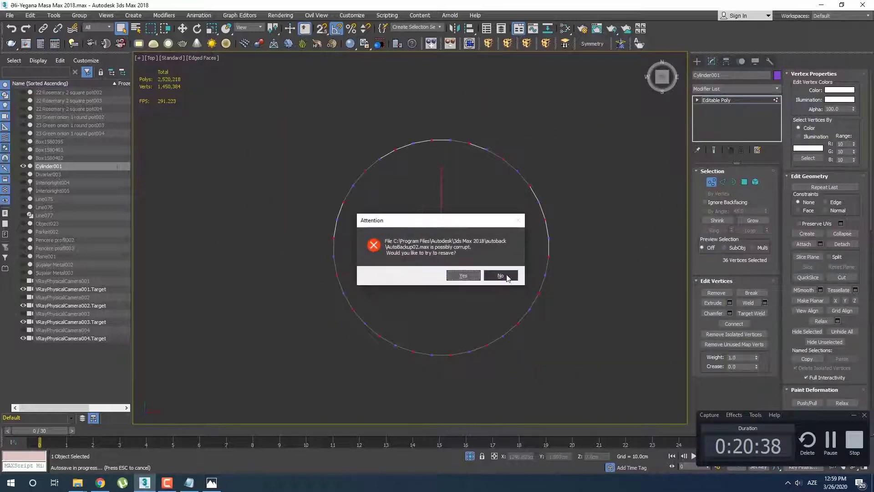
click(506, 277)
middle_drag(478, 267, 479, 279)
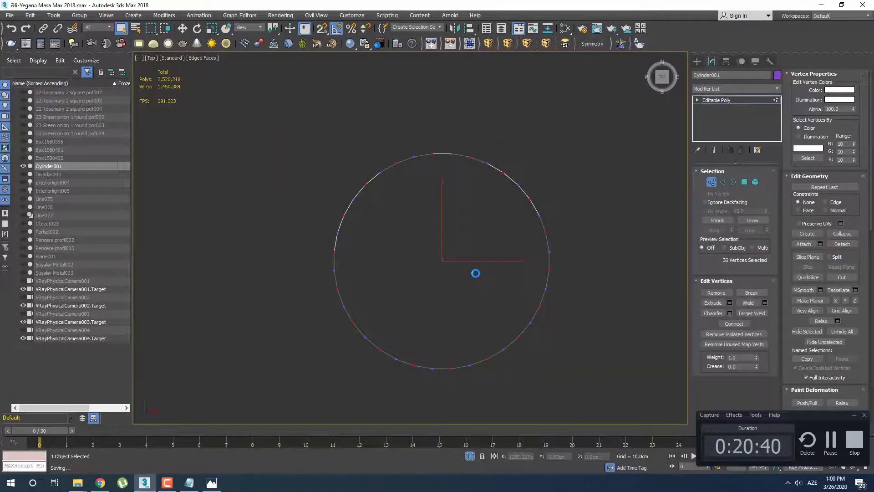
Step: Scale the selected vertices outward in the XY plane to form star-shaped flutes, checking their depth against the reference photo of the table
key(r)
drag(453, 226, 457, 225)
click(212, 484)
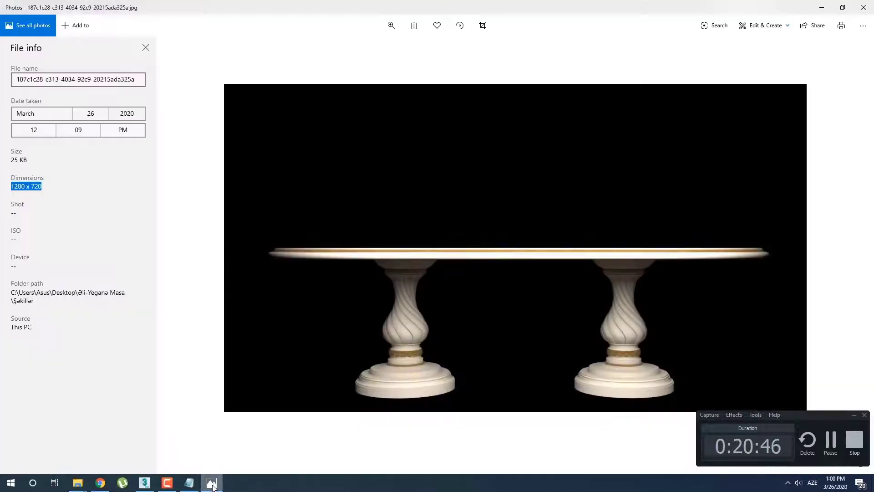
click(211, 484)
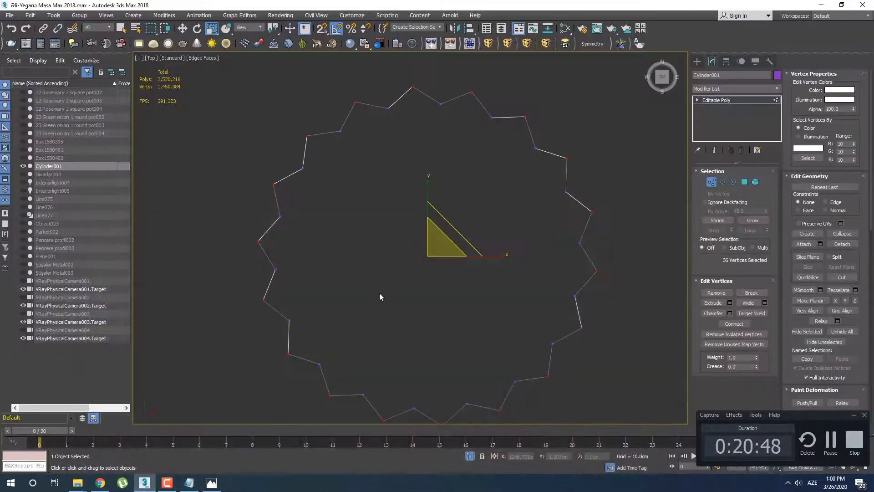
mouse_move(460, 231)
mouse_down()
mouse_move(452, 228)
mouse_move(460, 228)
mouse_up()
middle_drag(435, 240, 450, 253)
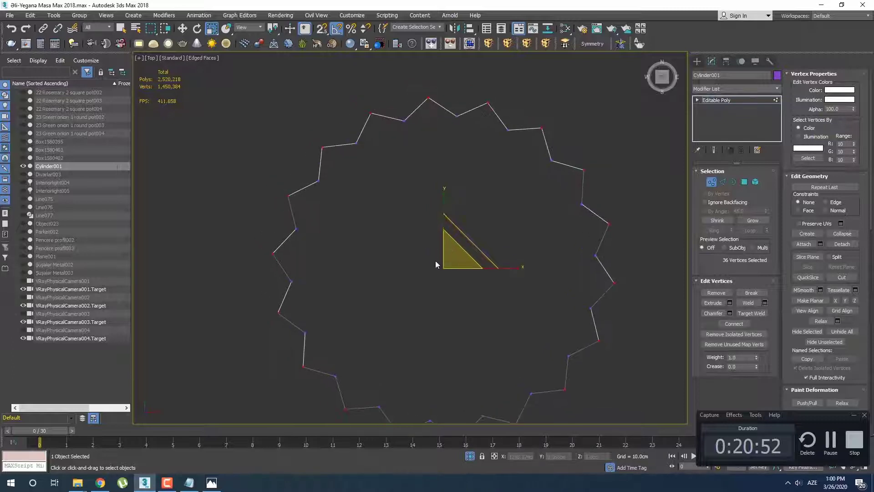
Step: Select the cylinder's edges and exclude those at the outer flute tips along the upper and right portions of the outline
key(2)
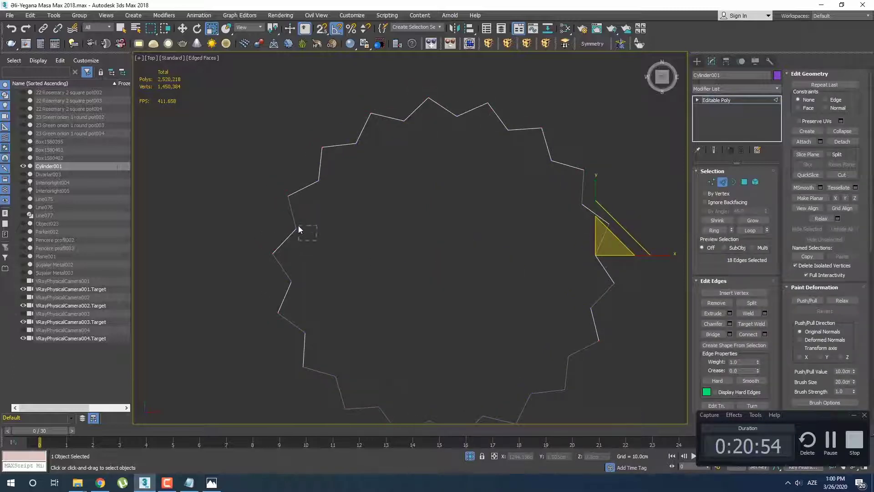
drag(295, 228, 296, 228)
key(q)
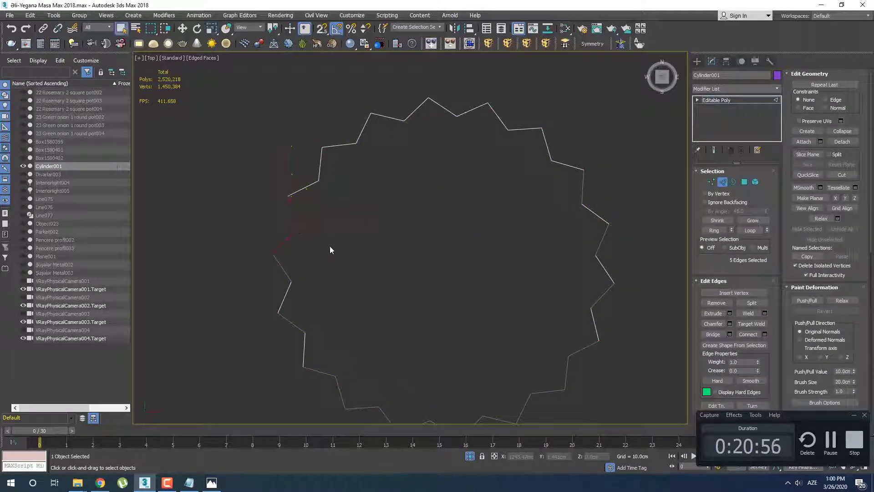
key(ctrl+a)
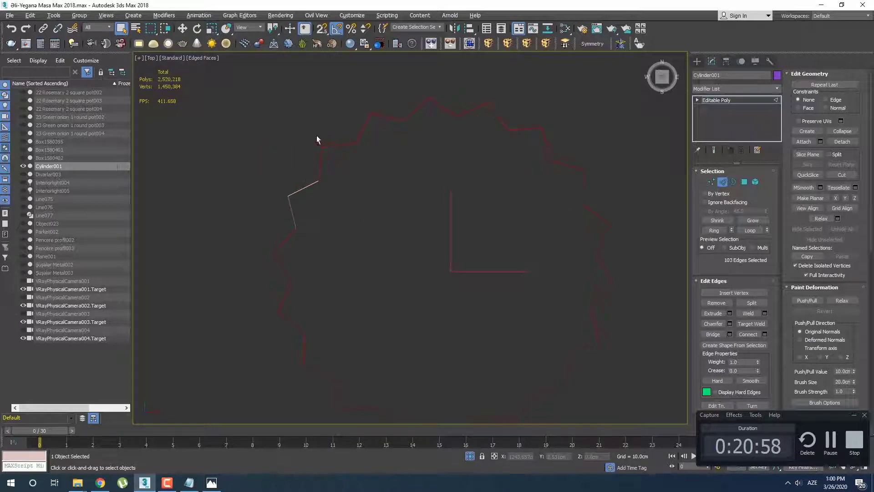
alt+drag(365, 111, 377, 120)
alt+drag(423, 94, 549, 136)
alt+drag(576, 179, 575, 181)
alt+drag(624, 216, 603, 233)
alt+drag(630, 270, 608, 292)
alt+drag(618, 327, 592, 350)
Step: Deselect the outer-tip edges around the bottom and left, keeping only the vertical groove edges, and frame the tube in perspective
middle_drag(599, 359, 580, 270)
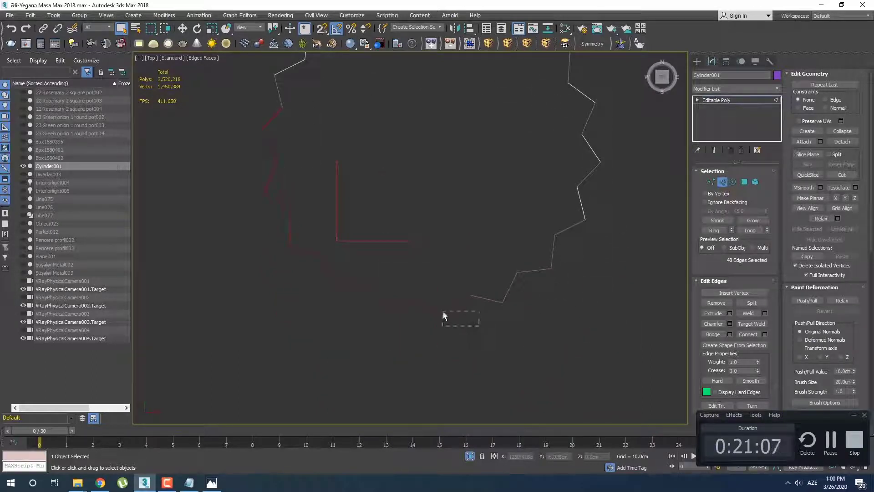
alt+drag(375, 312, 337, 302)
alt+drag(291, 238, 291, 239)
alt+drag(259, 135, 268, 150)
middle_drag(412, 175, 468, 228)
scroll(419, 224, down, 3)
key(p)
key(z)
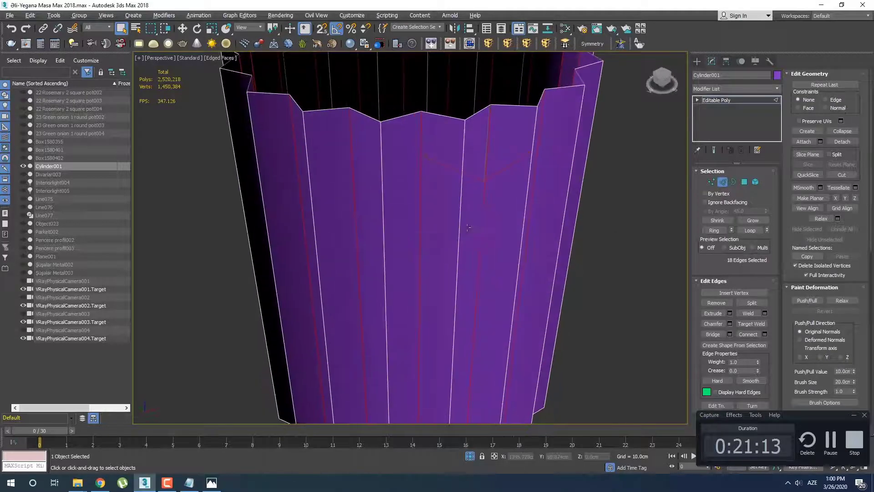
Step: Chamfer the selected vertical groove edges by 0.08 cm with one segment, comparing the fluting with the reference photo
click(730, 323)
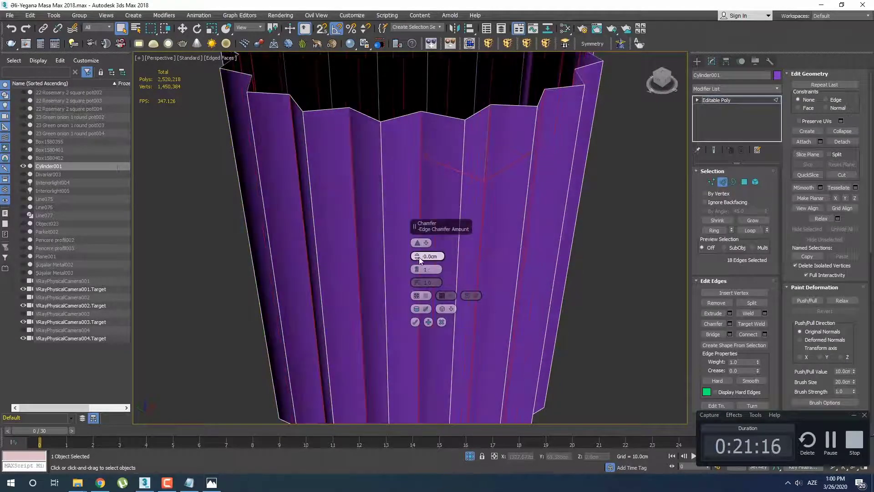
drag(420, 259, 416, 252)
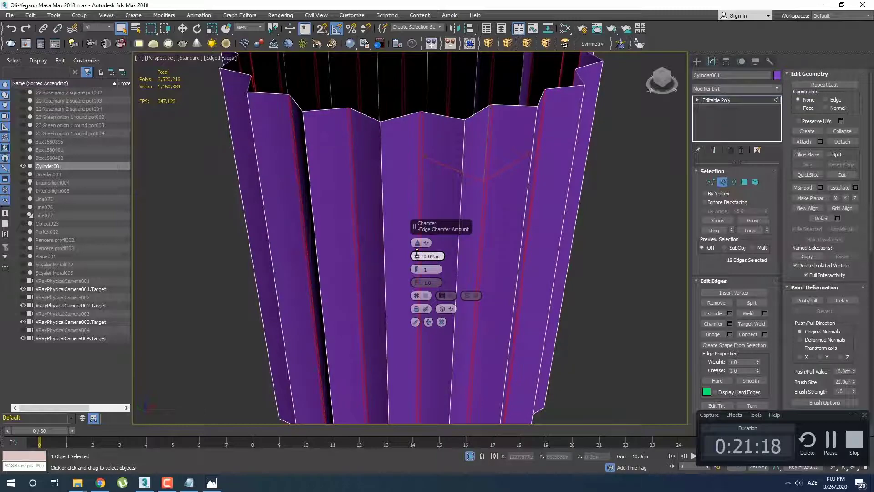
click(213, 484)
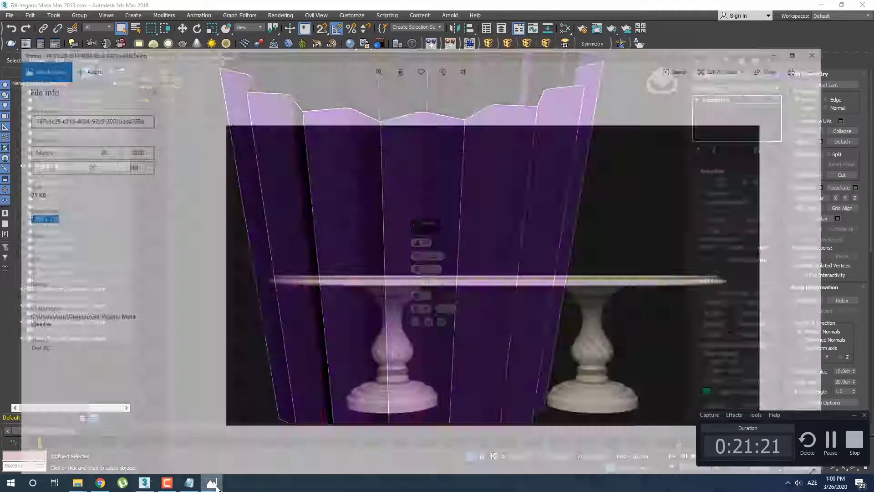
click(216, 486)
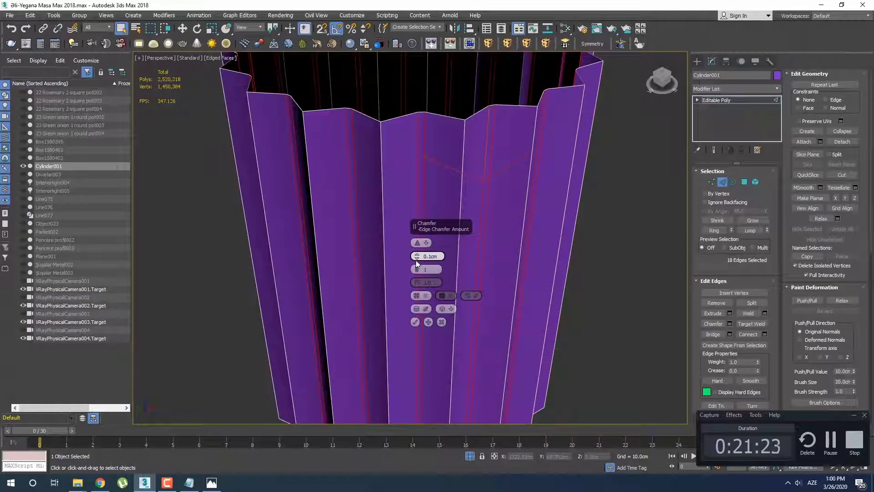
drag(416, 260, 416, 259)
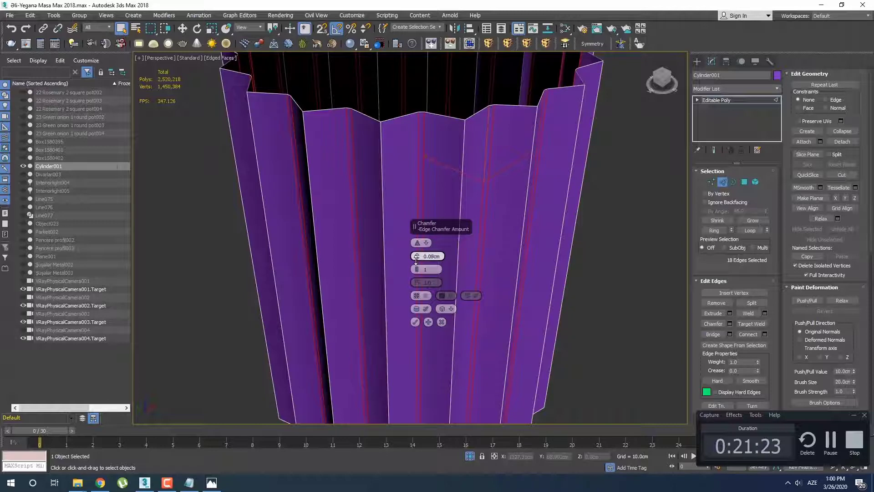
click(415, 322)
scroll(414, 294, down, 5)
scroll(427, 274, up, 2)
scroll(437, 274, up, 3)
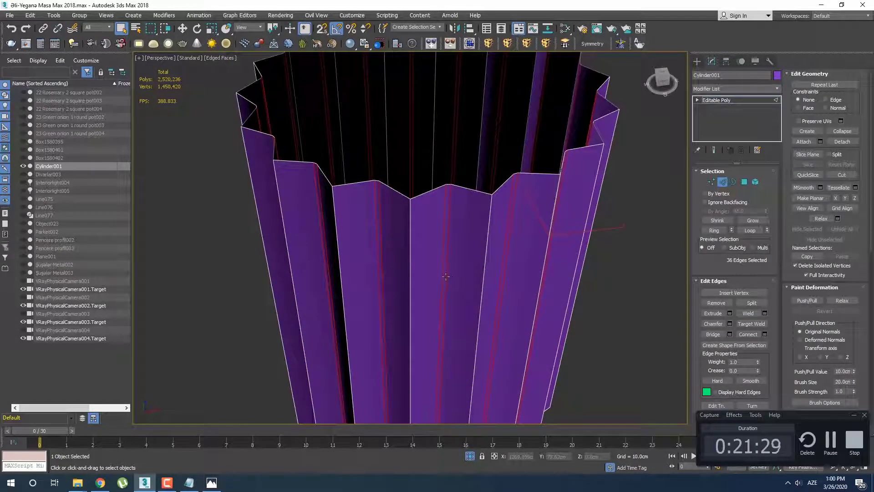
Step: Apply a TurboSmooth modifier to the fluted tube with 4 iterations and view it without edged faces
click(726, 88)
scroll(740, 210, down, 10)
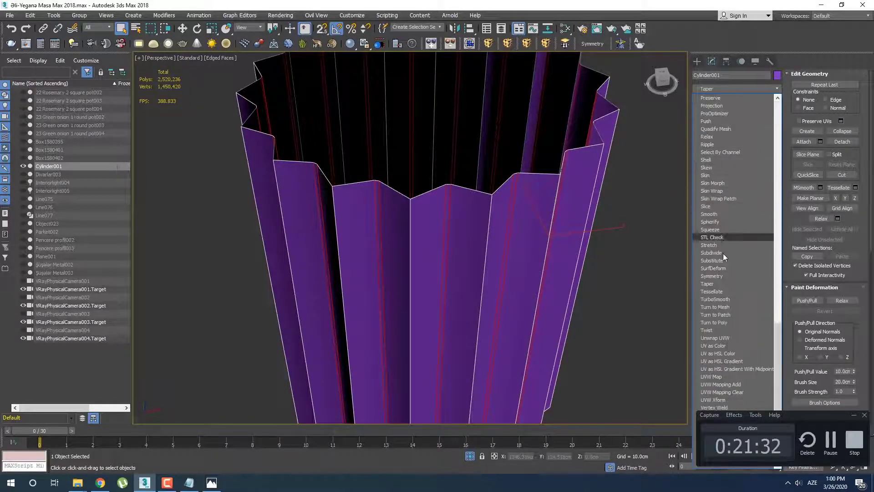
click(731, 299)
middle_drag(508, 268, 502, 268)
key(F4)
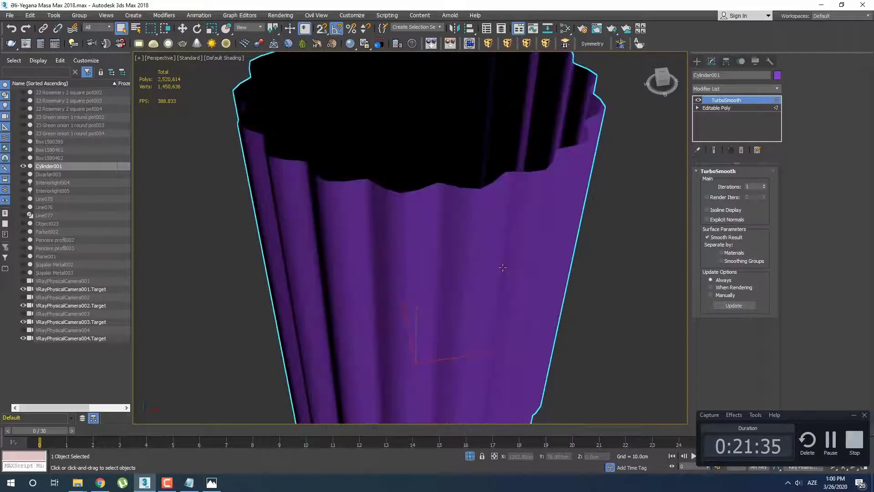
click(765, 184)
scroll(360, 249, down, 5)
alt+middle_drag(361, 255, 445, 265)
scroll(442, 262, up, 3)
scroll(445, 265, down, 2)
Step: Unhide the whole scene in the front view, and isolate the fluted tube together with the green twisted table leg
key(f)
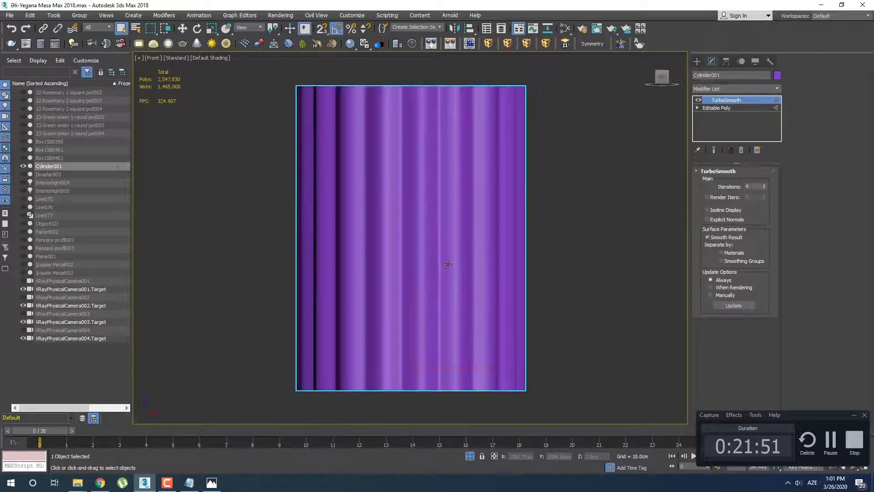
scroll(519, 243, down, 6)
right_click(519, 243)
click(545, 197)
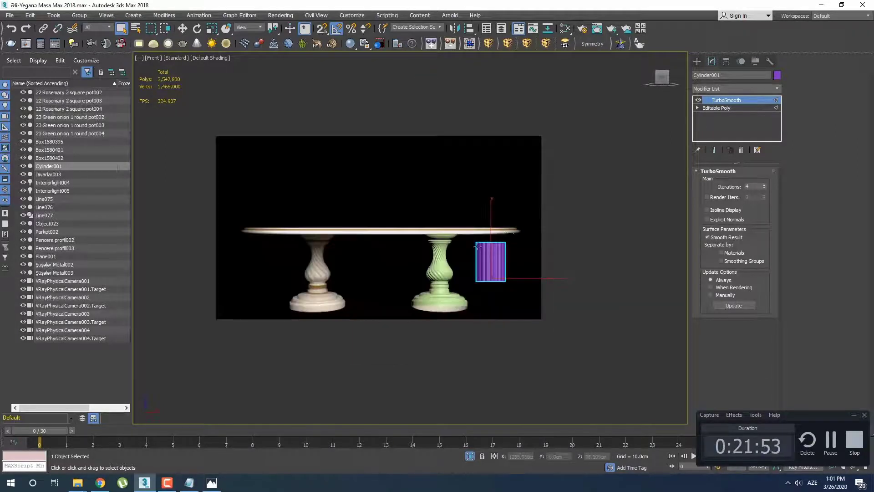
click(696, 62)
scroll(482, 282, up, 5)
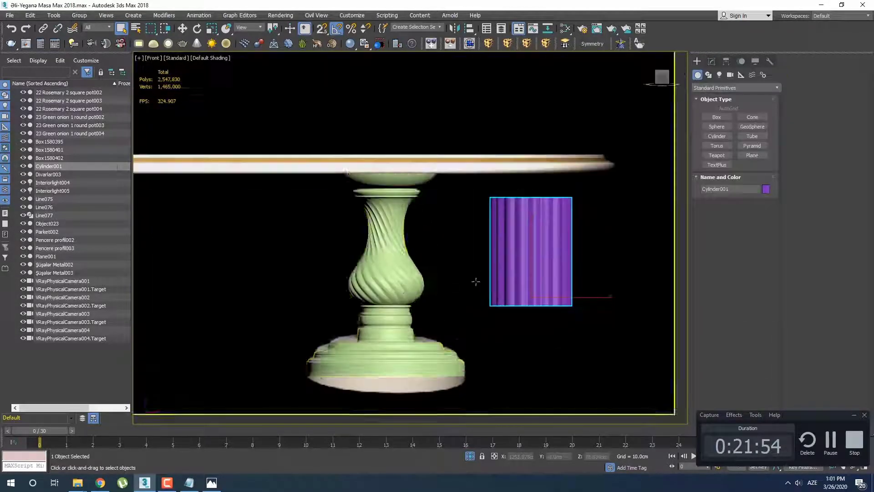
ctrl+click(399, 286)
key(alt+q)
Step: Move the fluted tube along X onto the twisted leg's shaft and check the overlap in wireframe
key(w)
click(555, 240)
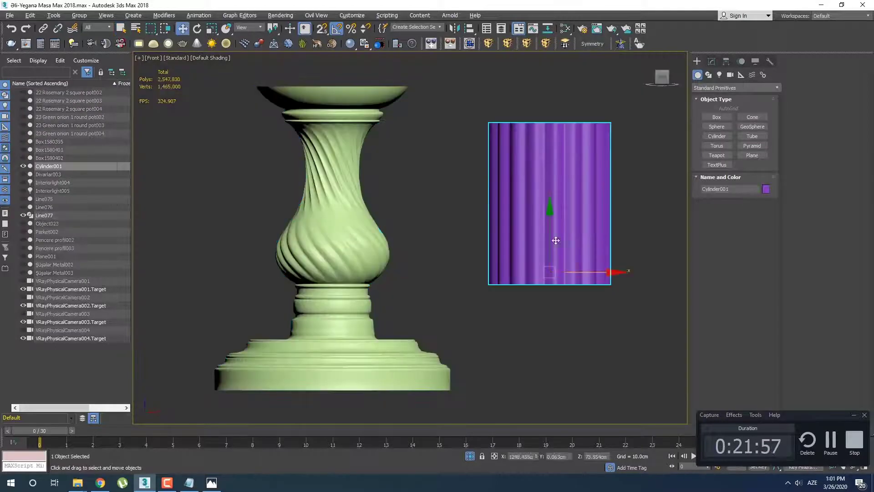
drag(597, 269, 383, 270)
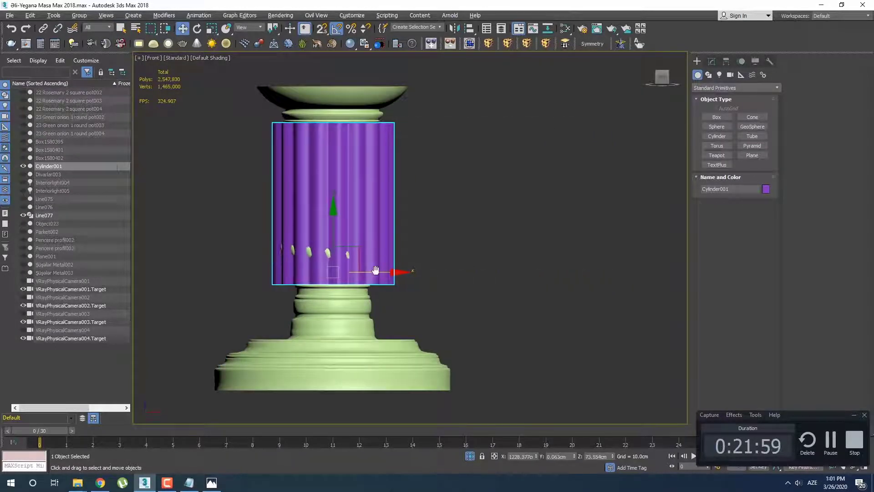
scroll(383, 269, up, 3)
key(F4)
key(F3)
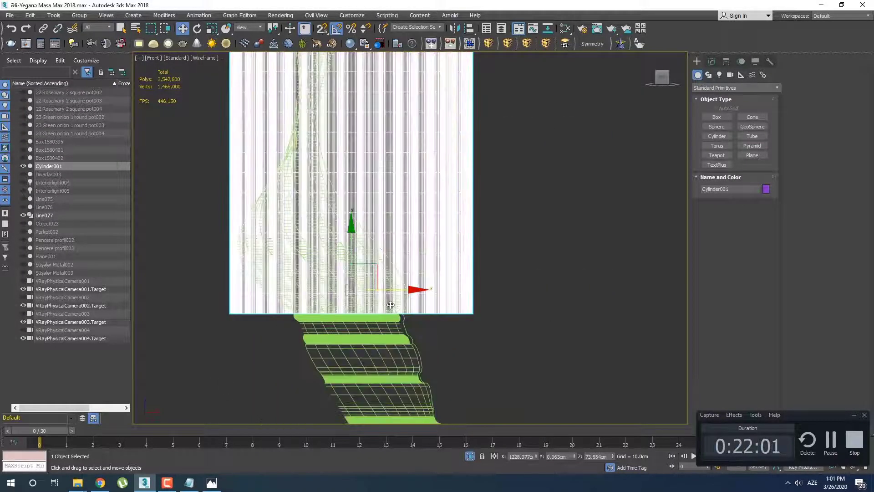
middle_drag(368, 305, 384, 301)
key(F3)
scroll(388, 318, down, 5)
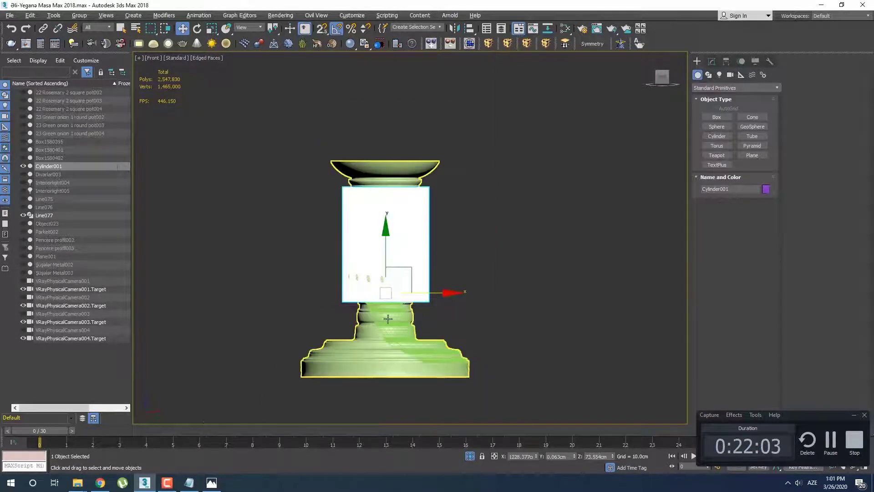
Step: Copy the twisted leg along X to empty space beside the original, and move the fluted tube onto the copy
click(390, 324)
scroll(358, 277, down, 4)
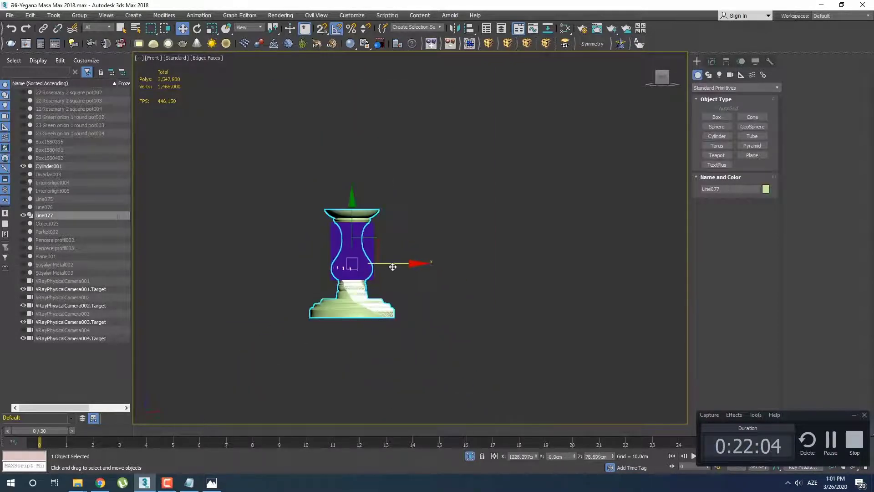
shift+drag(393, 266, 579, 267)
click(434, 281)
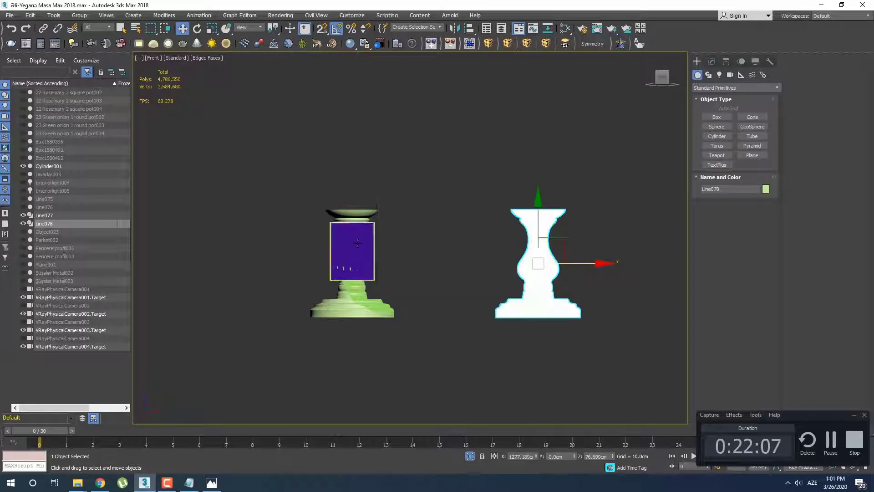
click(357, 242)
drag(398, 277, 581, 349)
Step: Collapse the copied leg's entire modifier stack, including Twist, TurboSmooth and Lathe
click(569, 310)
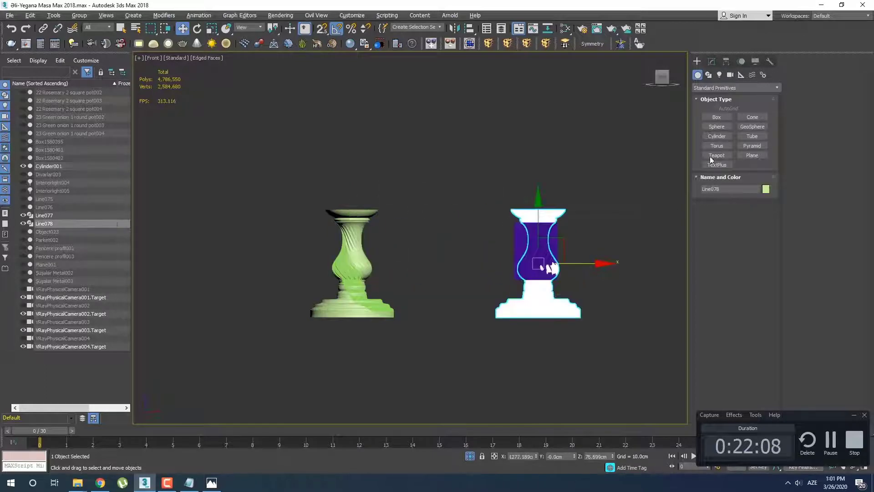
click(711, 61)
right_click(728, 100)
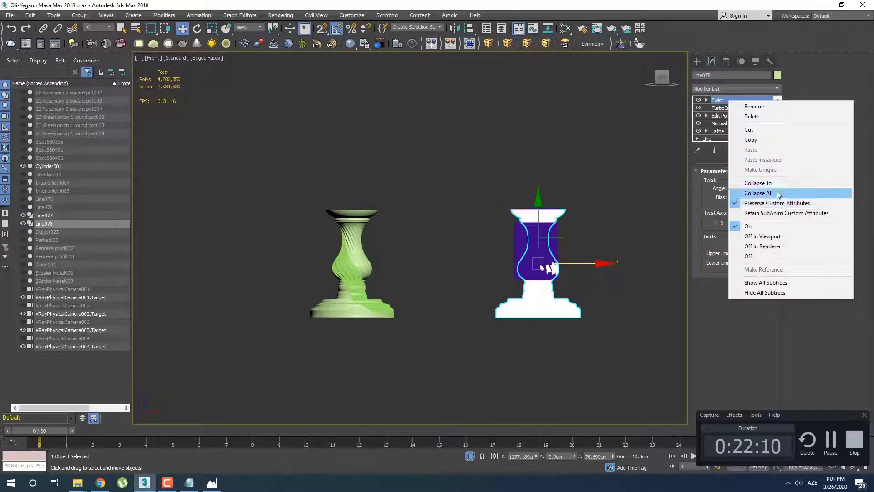
click(778, 194)
Step: Move the fluted tube along X to centre it on the copied leg's shaft, and check the fit in wireframe
click(697, 61)
scroll(578, 261, up, 4)
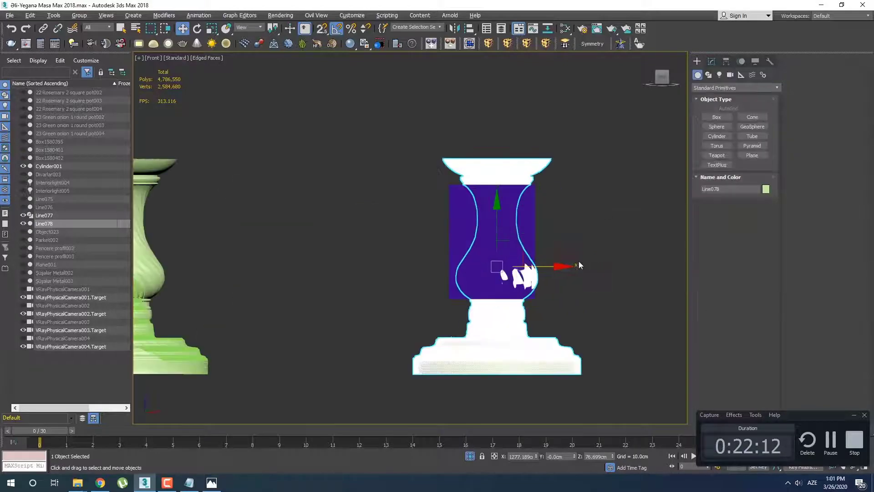
click(530, 222)
scroll(530, 223, up, 5)
scroll(546, 259, down, 2)
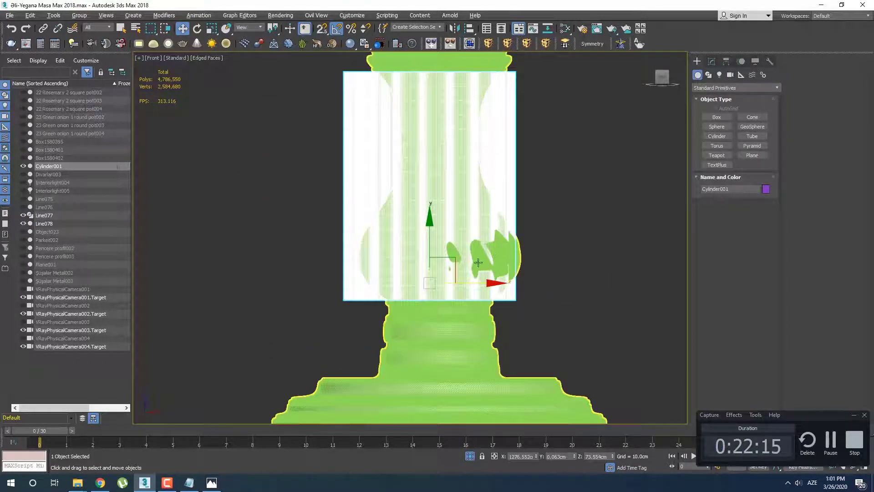
middle_drag(502, 183, 509, 197)
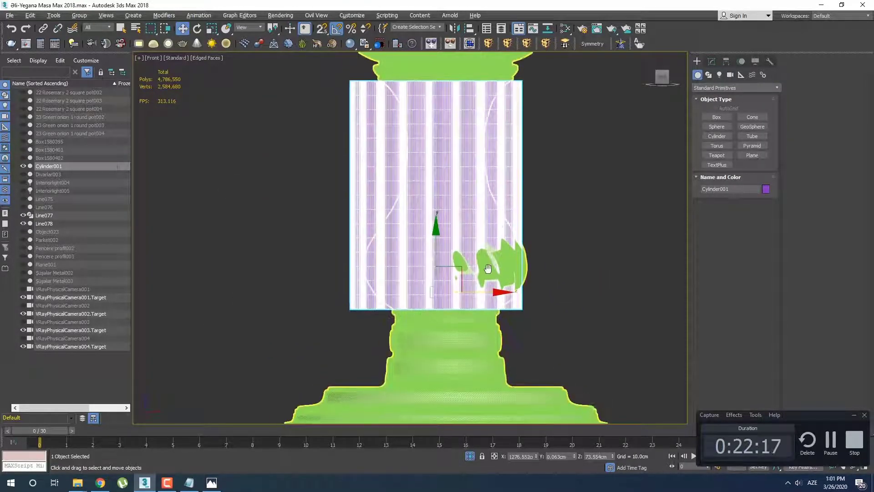
drag(487, 296, 459, 302)
key(F3)
scroll(494, 295, up, 3)
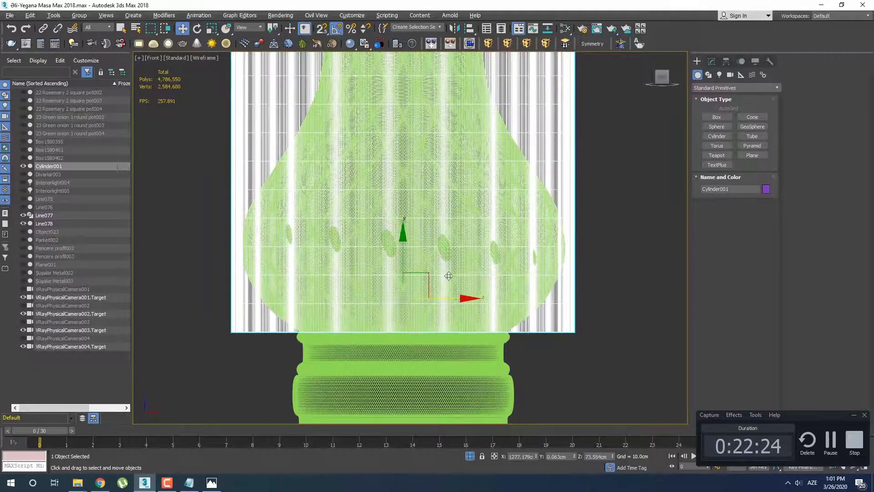
Step: Scale the fluted tube uniformly to about 93.7% so it closely matches the width of the leg's bulge
right_click(211, 28)
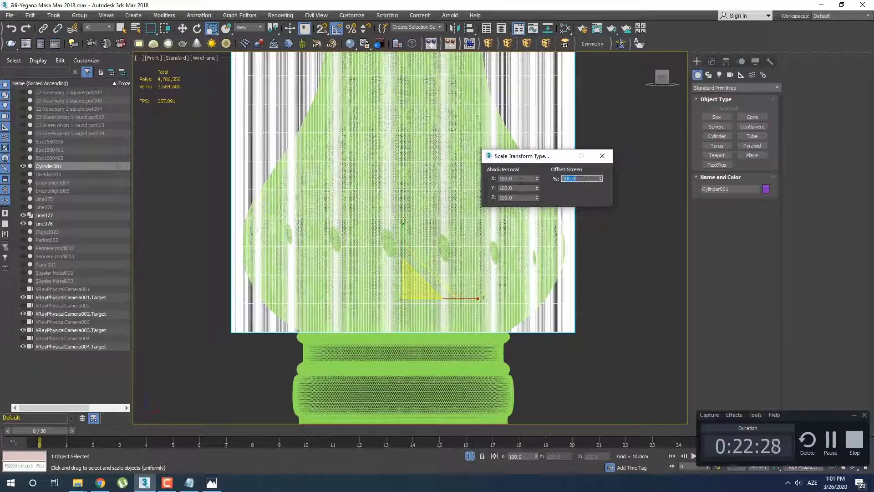
click(602, 156)
scroll(468, 285, down, 2)
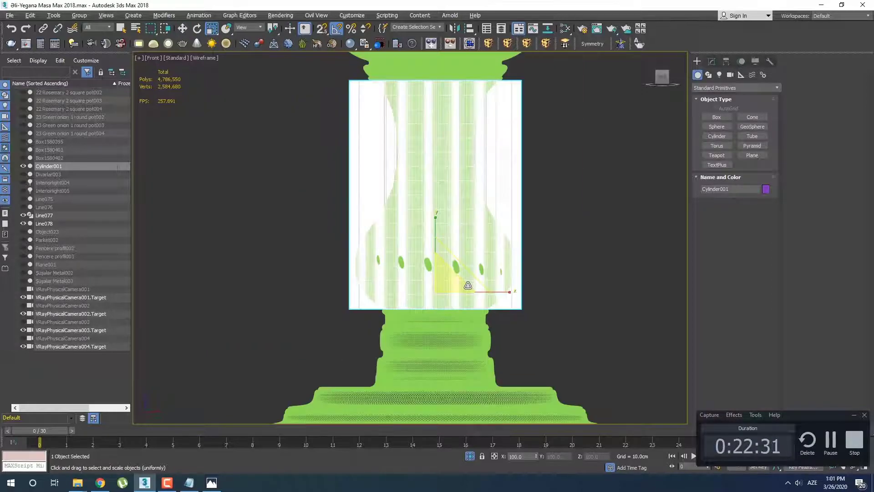
scroll(467, 286, up, 2)
drag(403, 298, 395, 301)
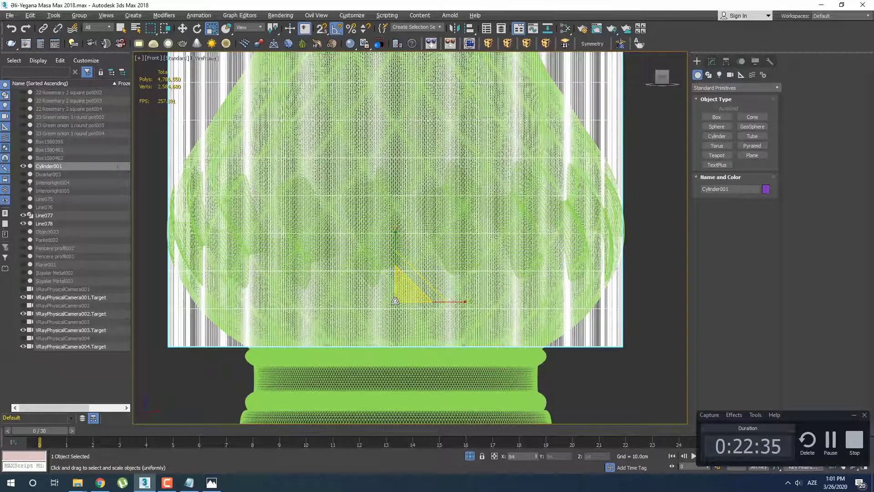
scroll(395, 301, down, 2)
Step: Check the fluted tube from the top view by moving it aside along X, and undo that move
key(t)
scroll(408, 288, down, 3)
scroll(416, 296, up, 2)
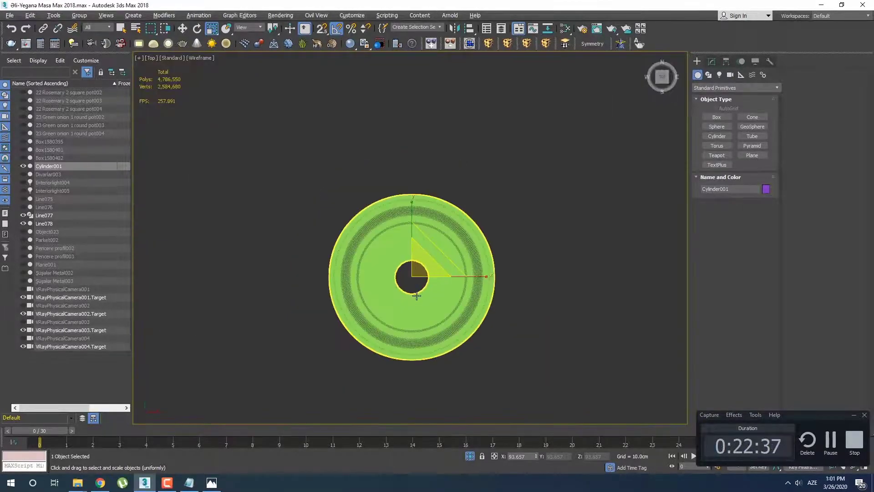
scroll(416, 296, down, 3)
scroll(416, 295, up, 2)
key(w)
drag(457, 279, 574, 283)
key(ctrl+z)
scroll(510, 304, up, 3)
key(f)
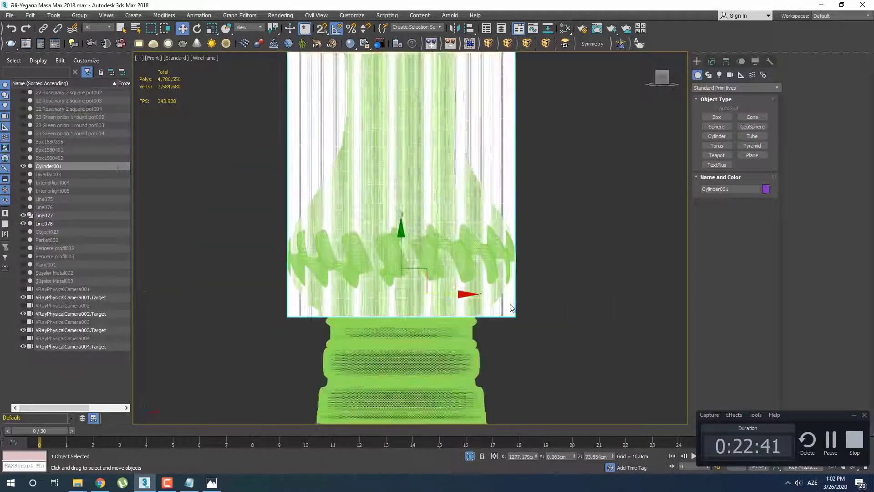
Step: Return to edged-faces shading and delete the TurboSmooth modifier from the fluted tube
scroll(461, 285, down, 3)
scroll(437, 254, up, 2)
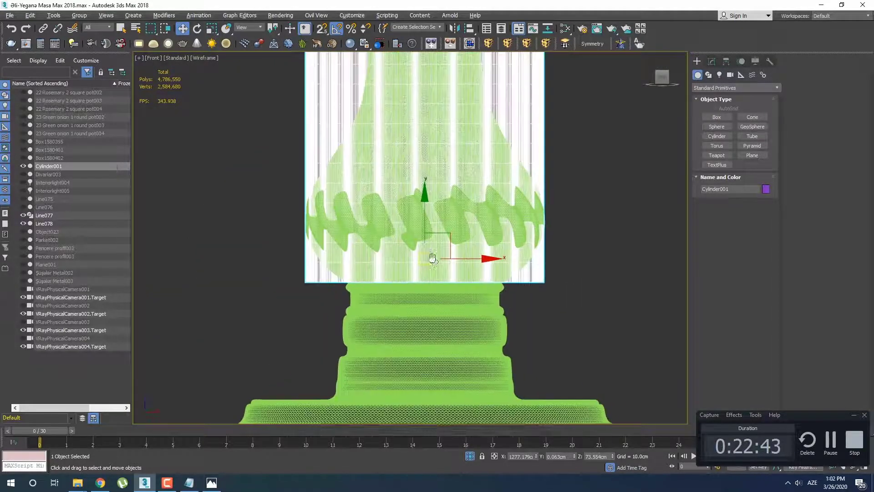
scroll(438, 292, down, 2)
middle_drag(437, 292, 447, 285)
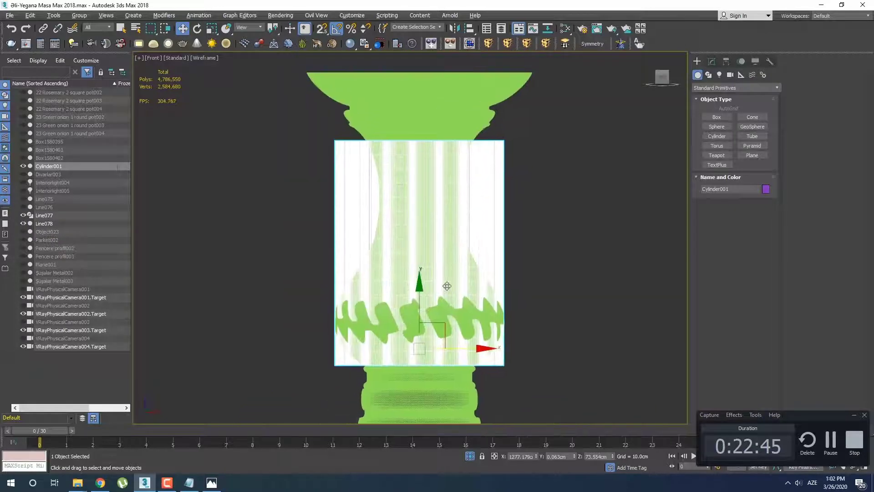
key(F3)
key(F4)
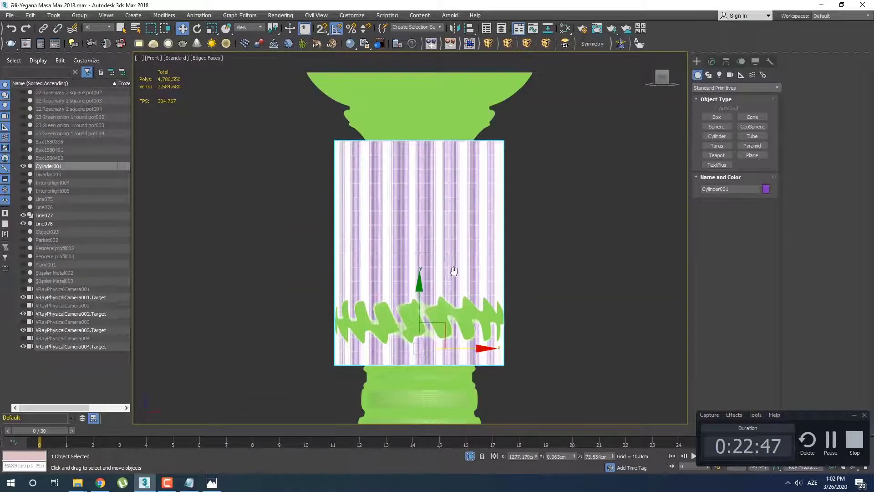
scroll(454, 271, up, 2)
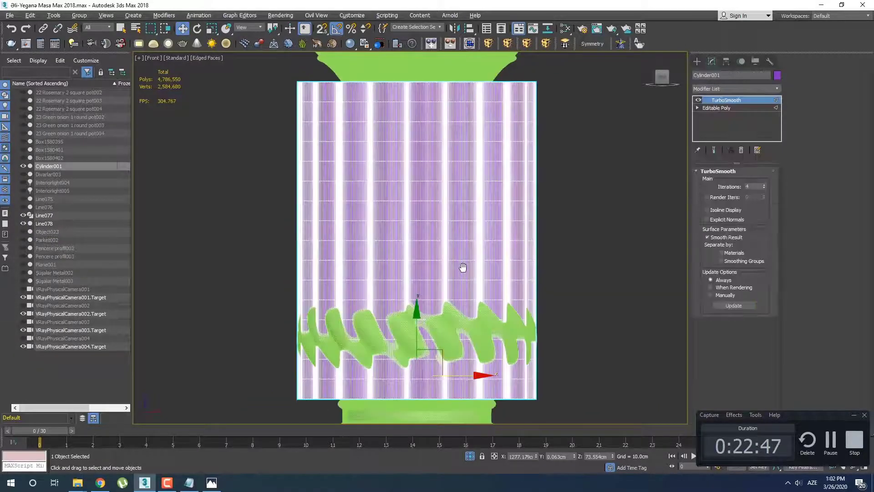
right_click(733, 101)
click(744, 117)
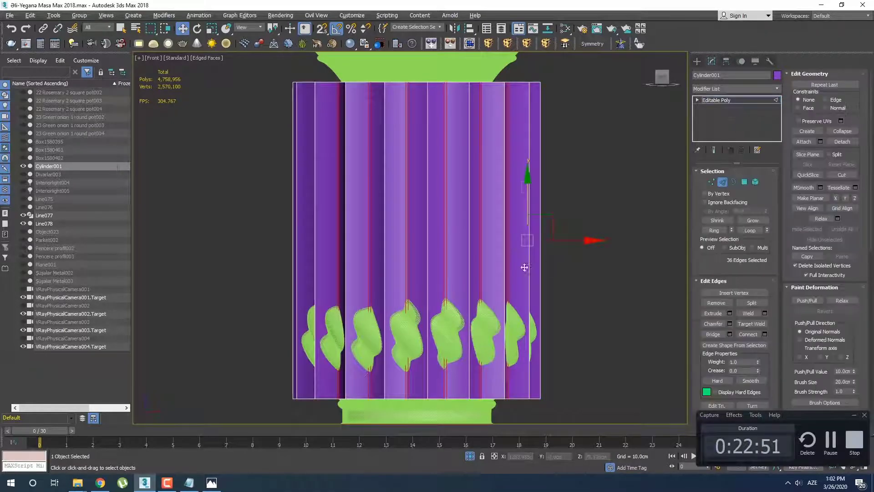
Step: Select the fluted tube's vertical edges across its middle, and leave edge editing
click(723, 182)
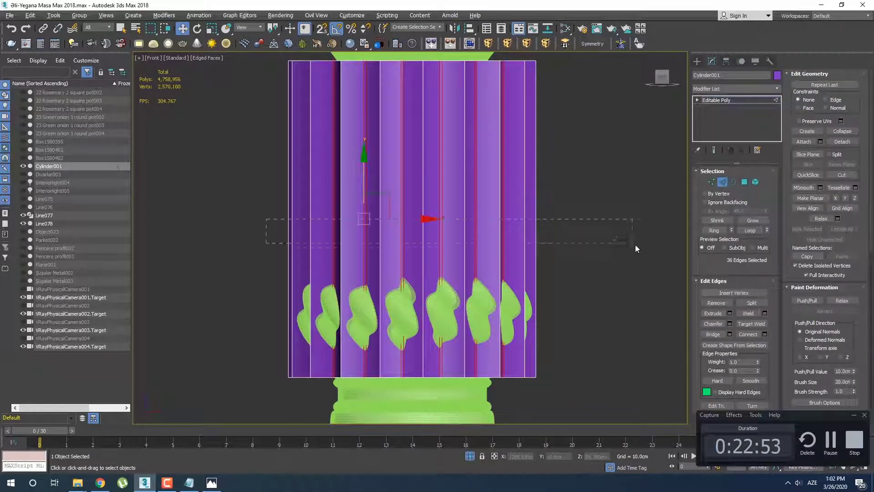
drag(636, 248, 639, 257)
scroll(623, 248, down, 2)
key(q)
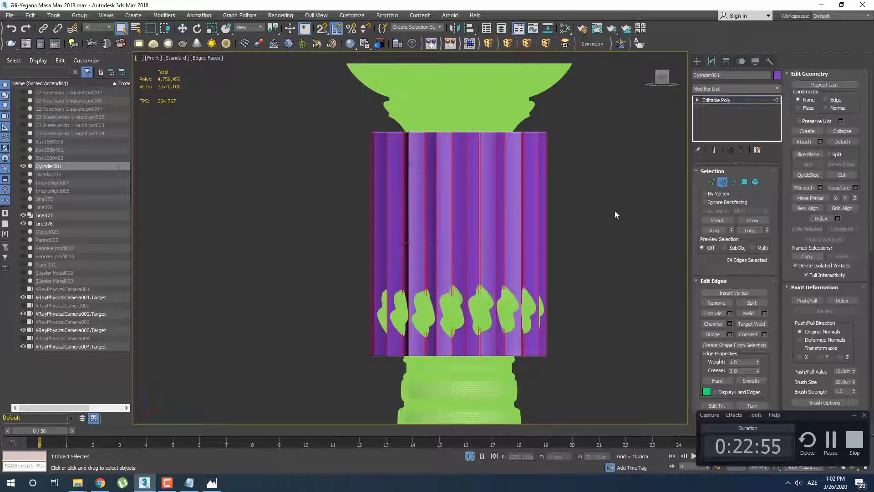
click(697, 61)
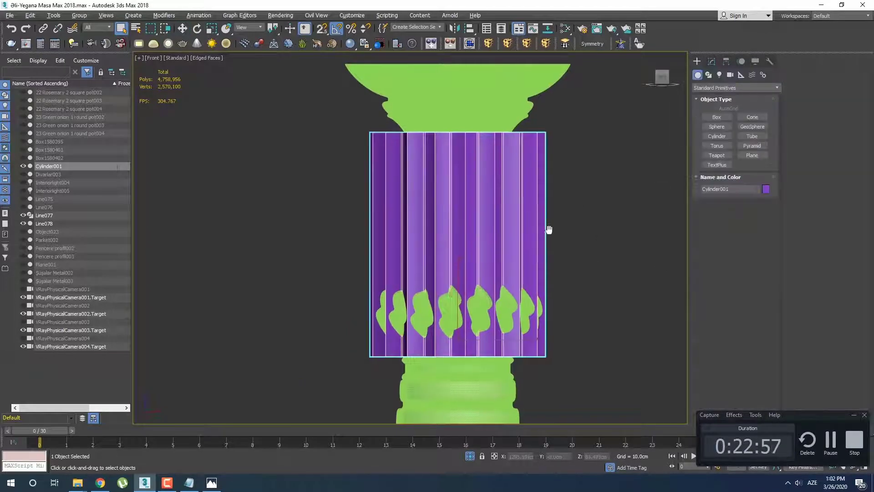
middle_drag(548, 230, 534, 216)
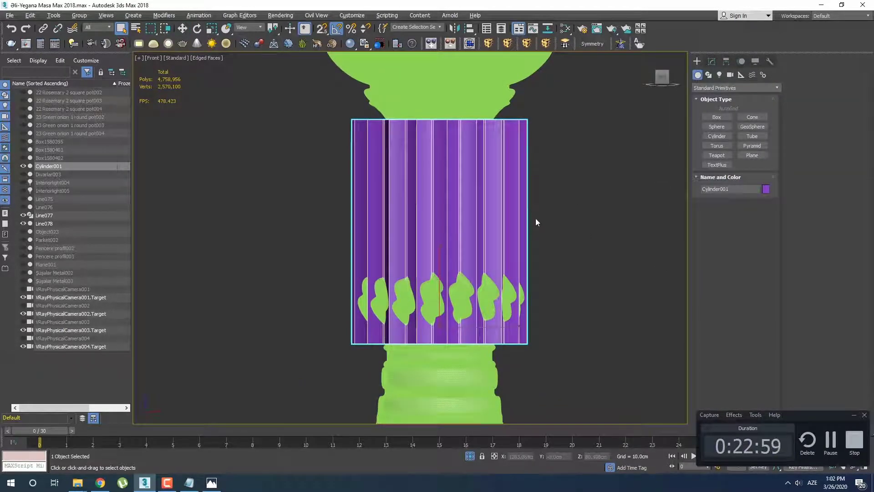
key(F4)
key(F4)
middle_drag(509, 249, 505, 248)
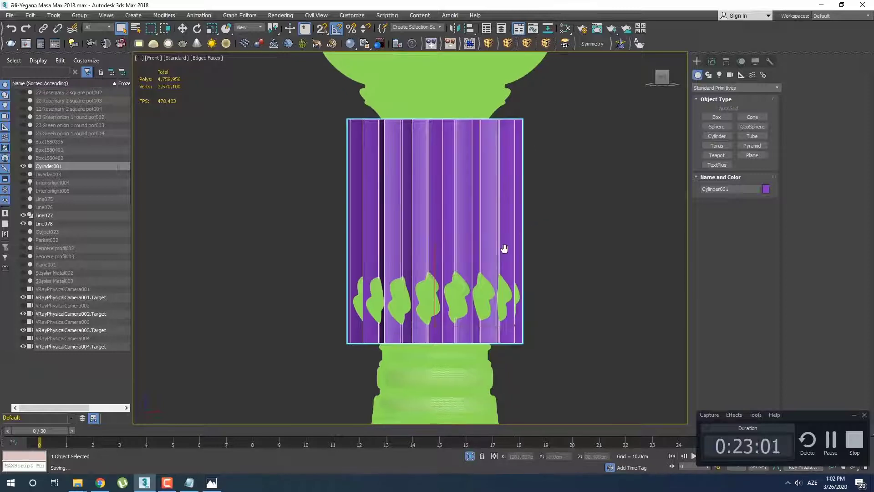
Step: Select all vertical edges around the fluted tube and make the tube see-through against the leg
scroll(480, 292, up, 2)
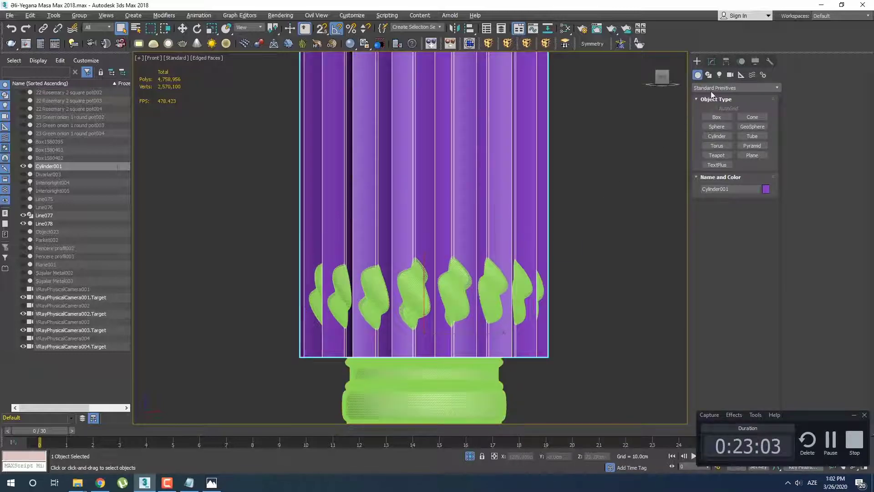
click(712, 62)
click(723, 100)
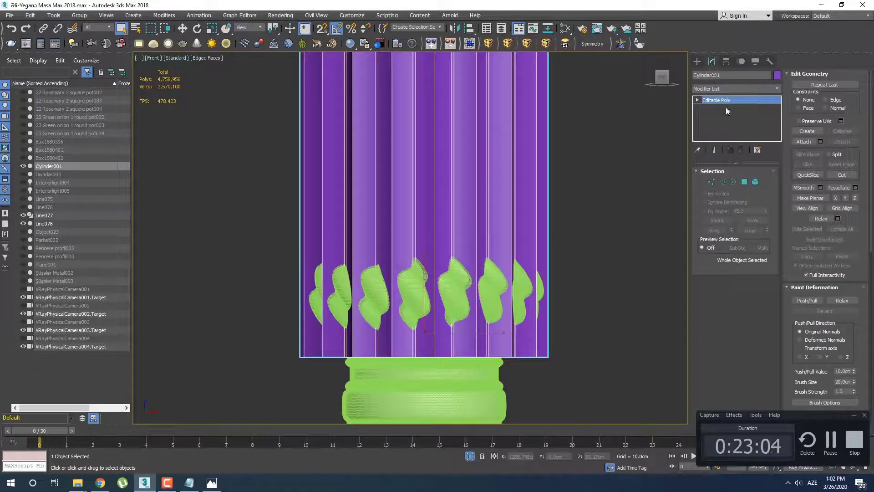
click(711, 184)
key(2)
drag(600, 239, 355, 199)
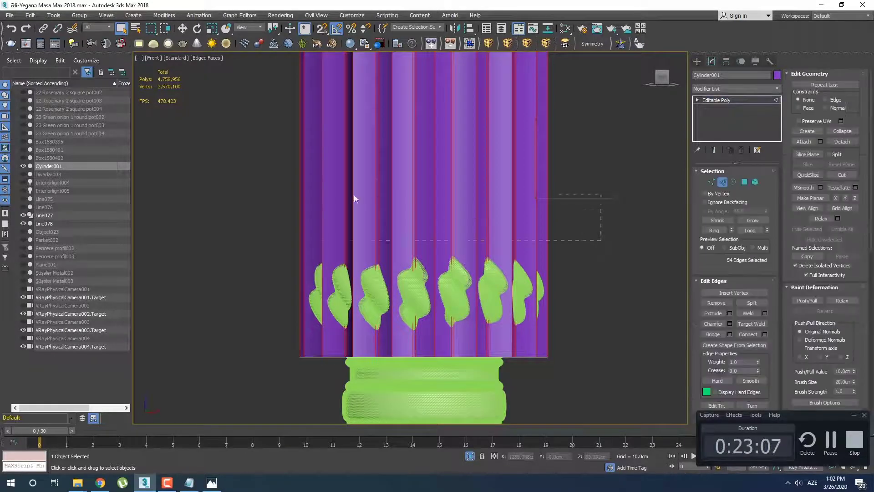
key(alt+x)
scroll(461, 252, down, 3)
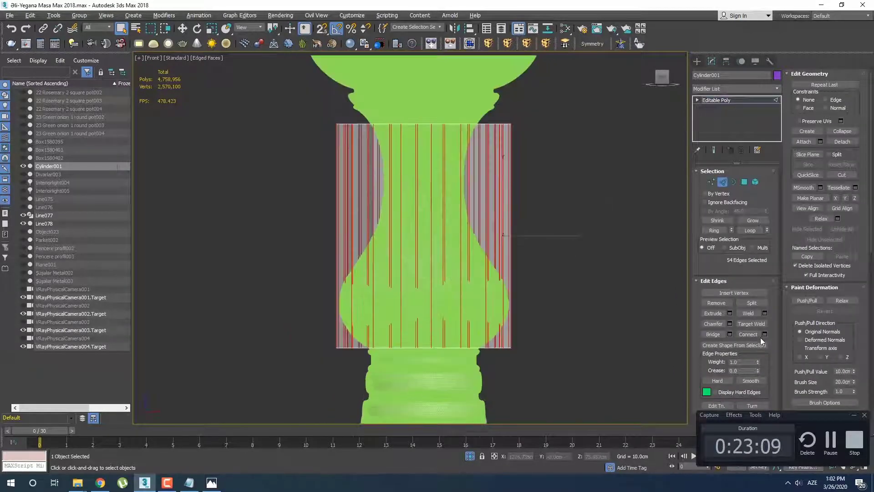
Step: Raise the tube's top ring of vertices about 0.9 cm along Y, up to the moulding under the leg's capital
key(1)
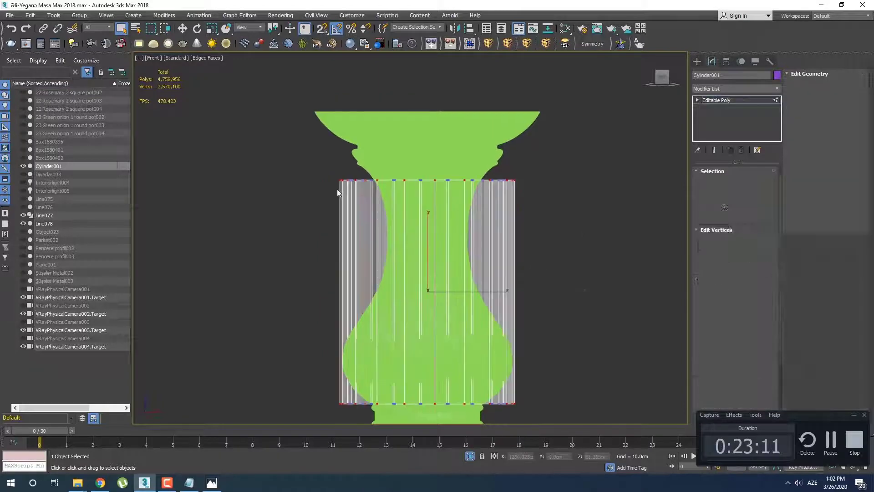
drag(673, 172, 312, 196)
scroll(453, 160, up, 3)
key(w)
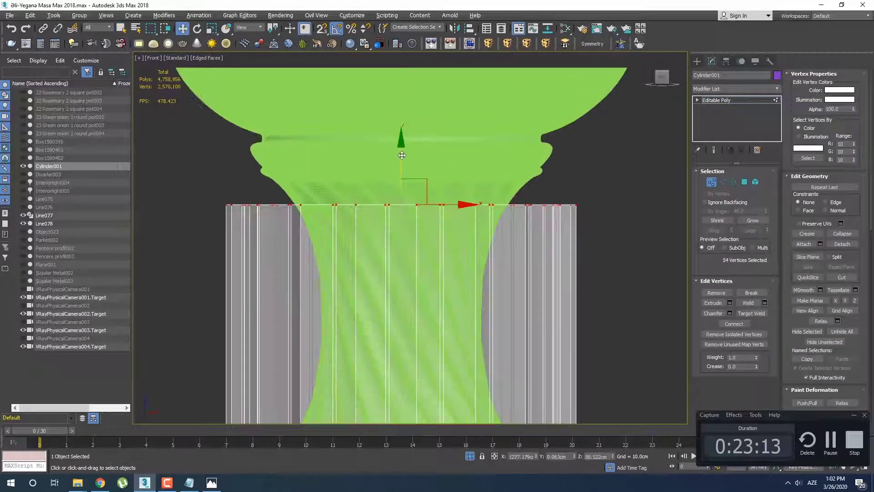
drag(402, 155, 422, 127)
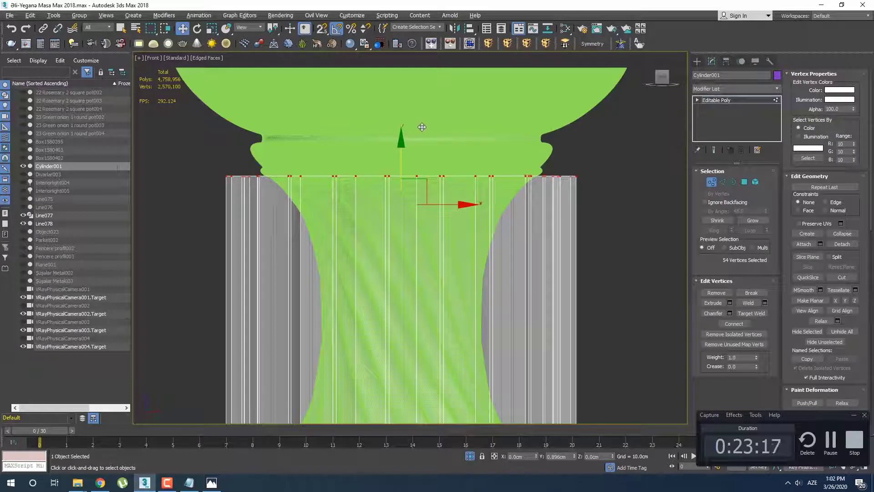
scroll(412, 180, down, 6)
scroll(403, 251, up, 2)
middle_drag(403, 251, 413, 229)
Step: Connect the tube's selected vertical edges with 4 segments, keeping pinch and slide at 0
key(2)
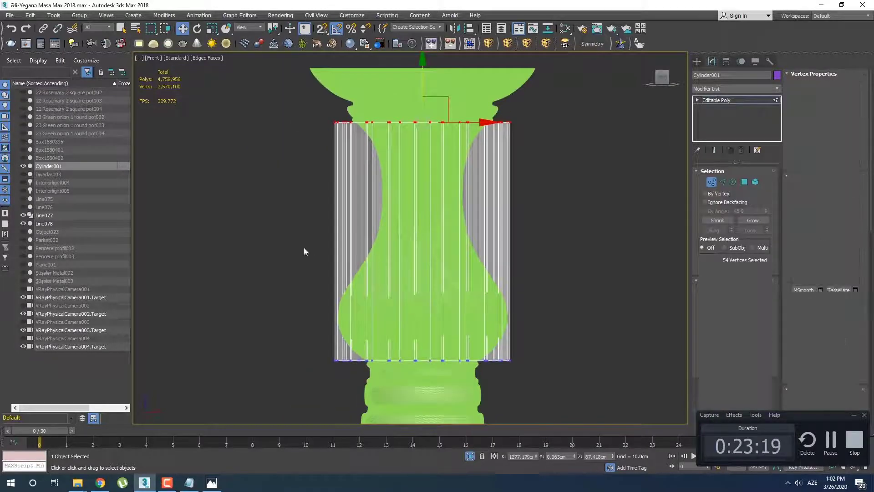
click(765, 334)
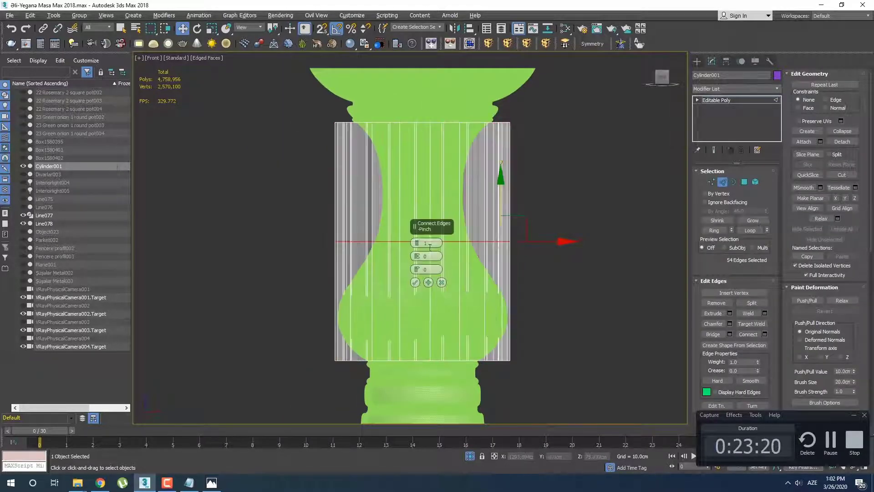
drag(419, 244, 418, 242)
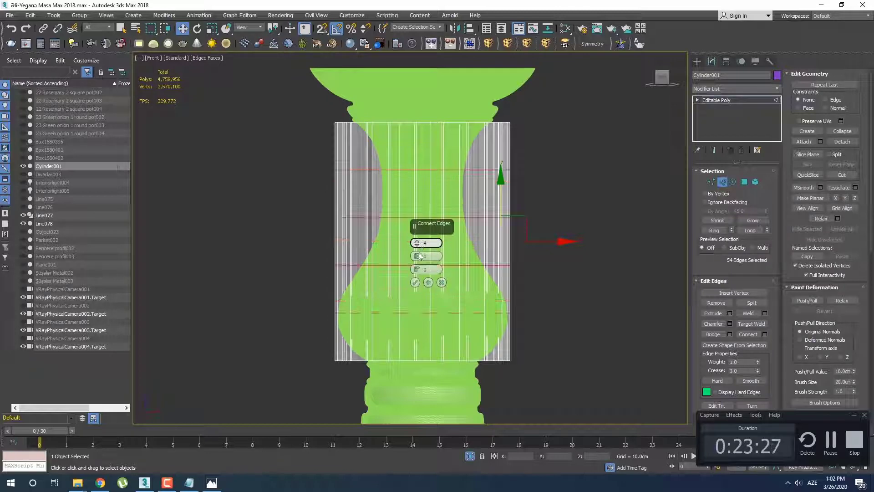
click(415, 283)
Step: Select the tube's bottom ring of vertices and scale it uniformly to about 67% to match the leg's narrow neck
key(1)
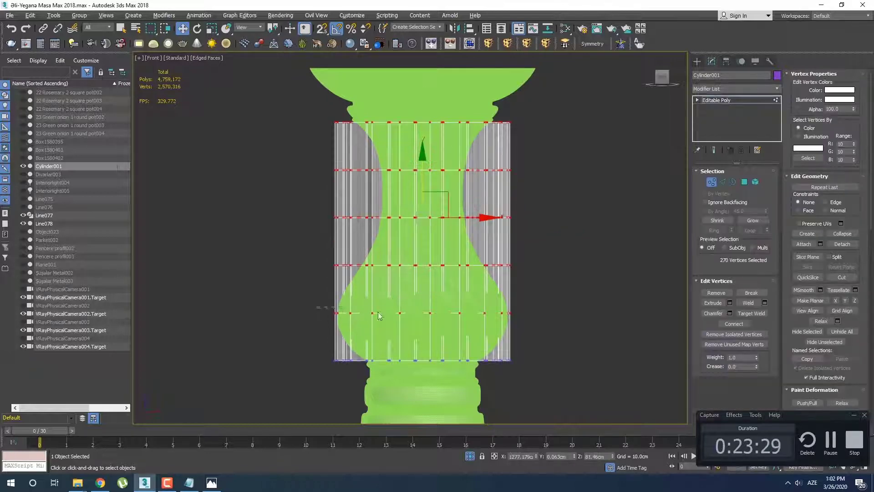
drag(543, 324, 544, 323)
scroll(575, 304, up, 2)
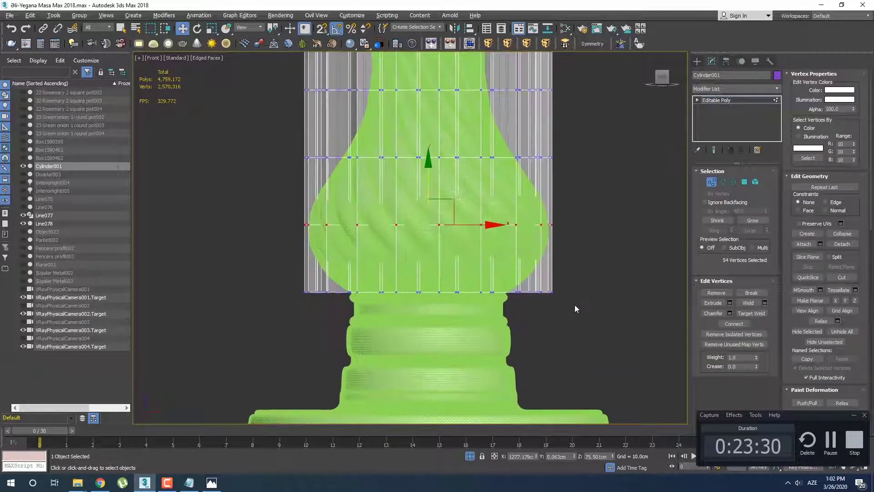
drag(362, 300, 296, 287)
scroll(460, 301, up, 3)
key(r)
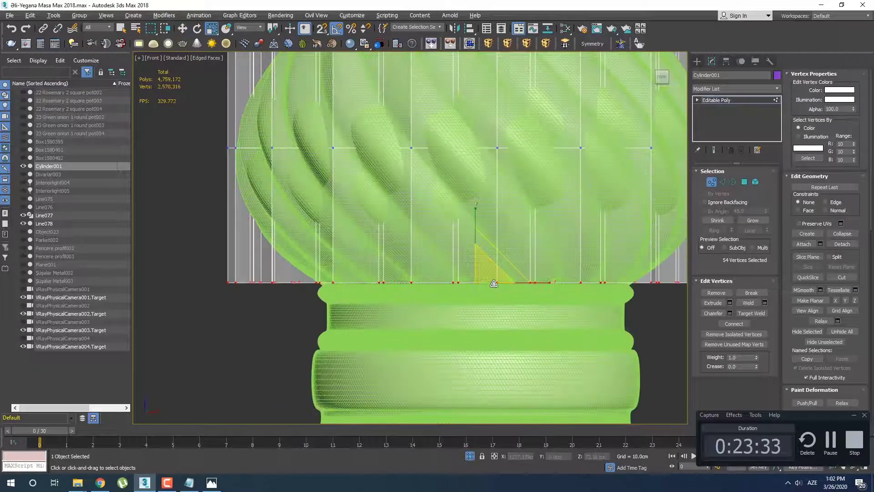
drag(478, 281, 359, 307)
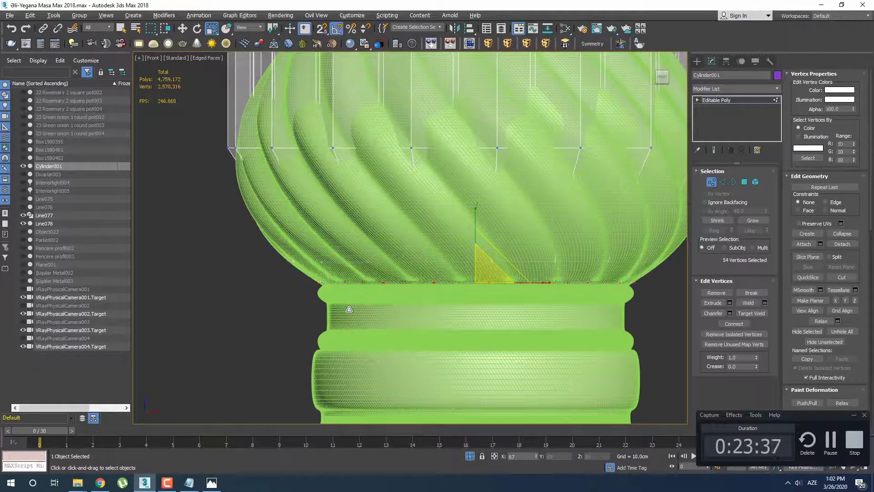
Step: Lower the tube's bottom vertex ring slightly along Y onto the leg's lower collar, and show the model in wireframe
scroll(443, 256, up, 6)
key(w)
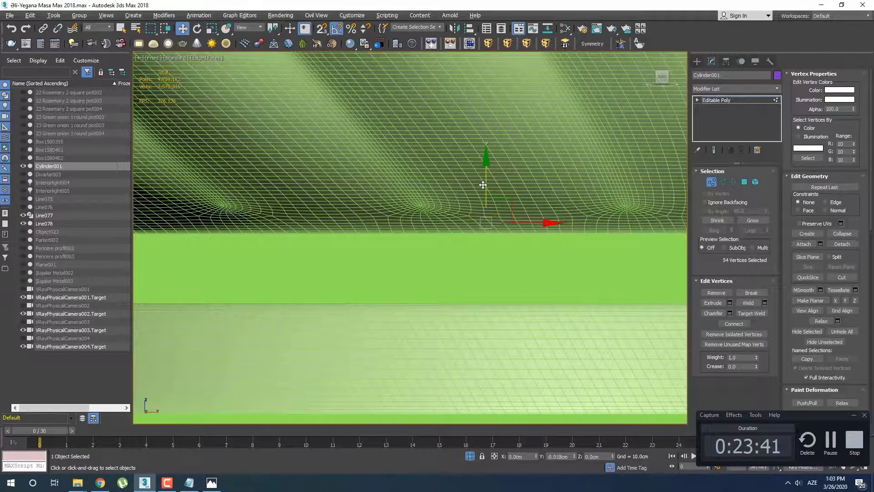
key(F3)
scroll(459, 230, down, 5)
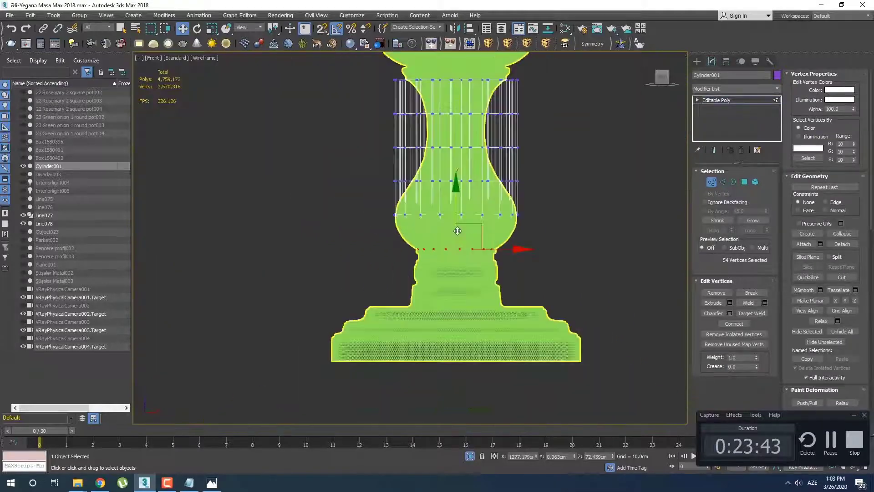
Step: Lower the tube's second vertex ring from the bottom along Y to the leg bulb's widest point, and scale it uniformly to the bulb's width
scroll(457, 230, up, 2)
drag(642, 270, 642, 270)
scroll(426, 281, up, 4)
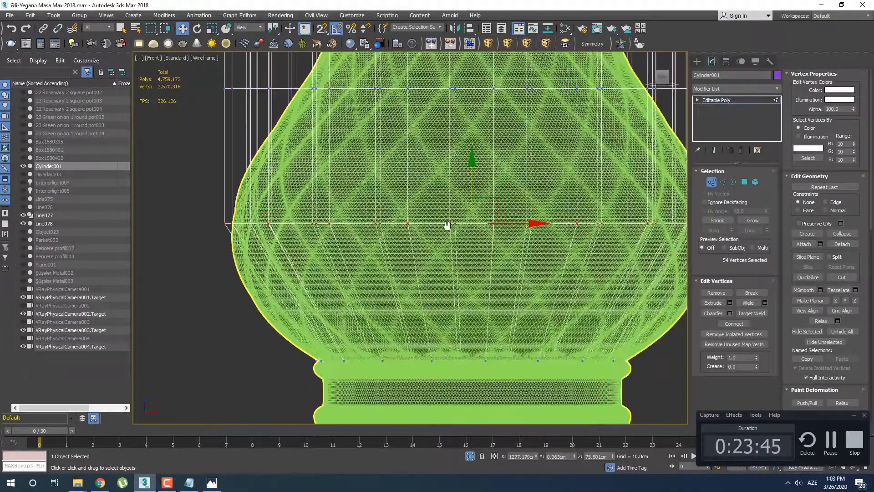
middle_drag(447, 225, 430, 216)
drag(455, 168, 455, 174)
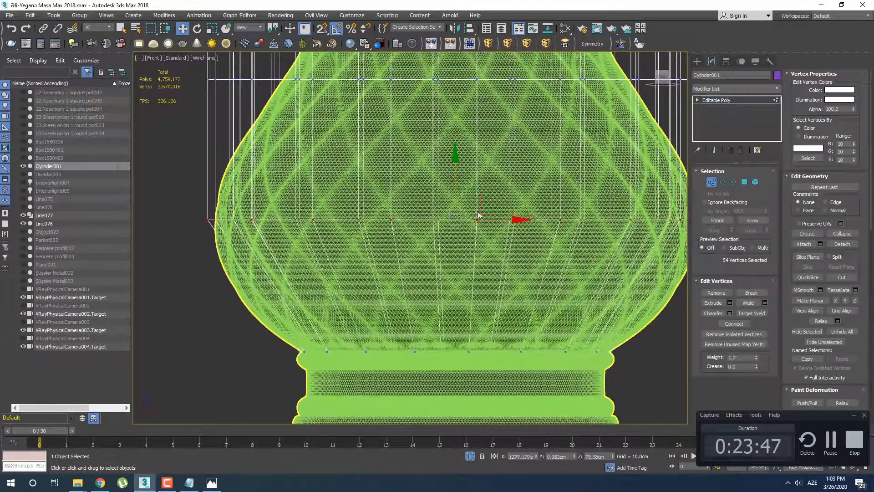
key(r)
drag(516, 219, 516, 218)
scroll(397, 355, down, 4)
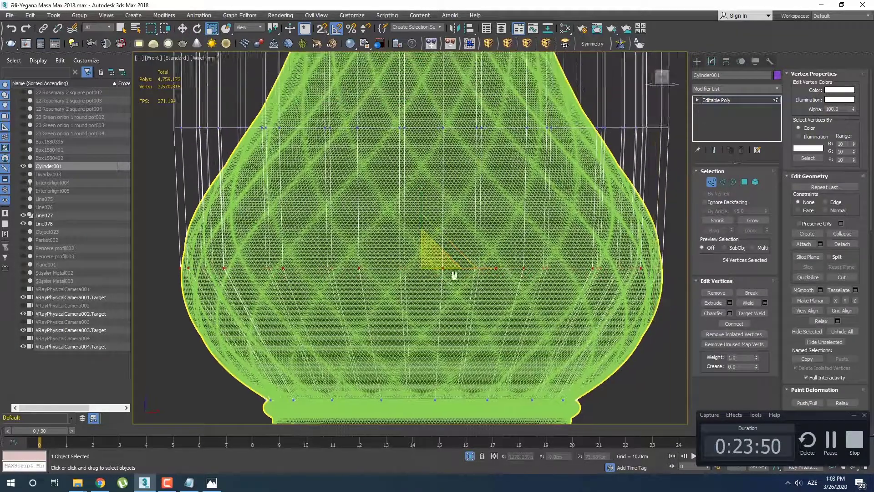
Step: Select the third vertex ring from the bottom and scale it uniformly to about 69% to match the leg's outline above the bulb
scroll(489, 231, up, 5)
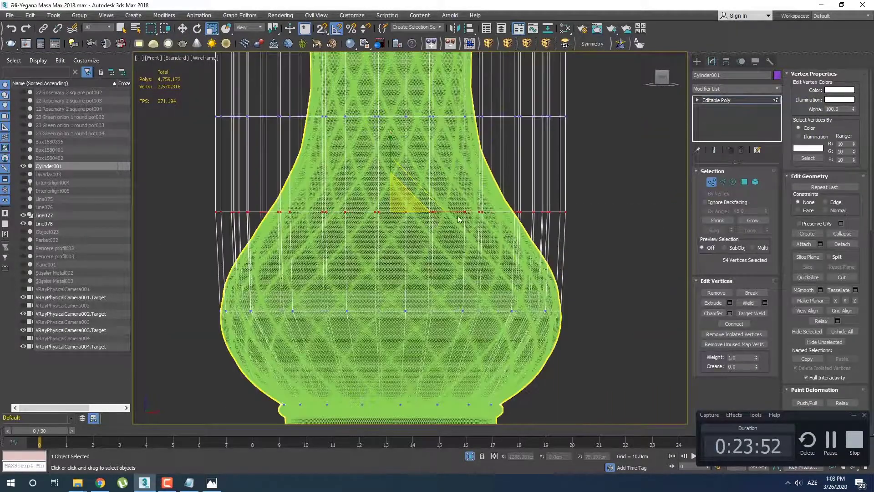
drag(458, 219, 447, 214)
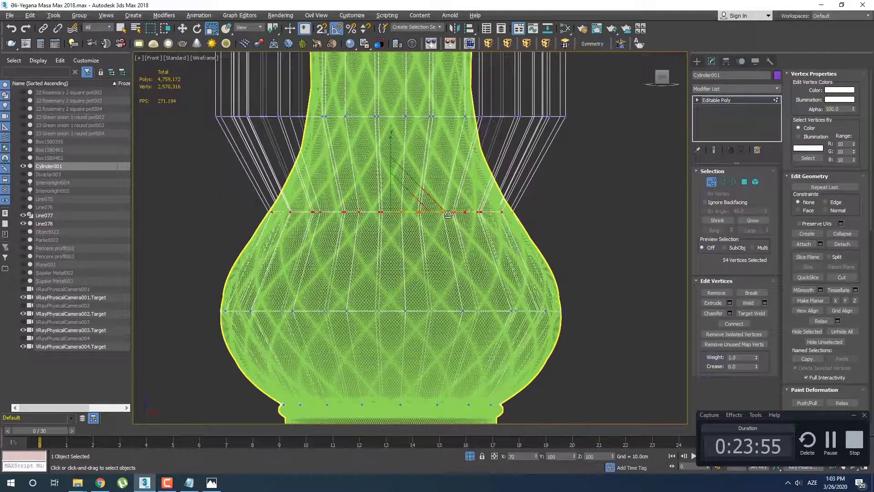
middle_drag(347, 159, 388, 256)
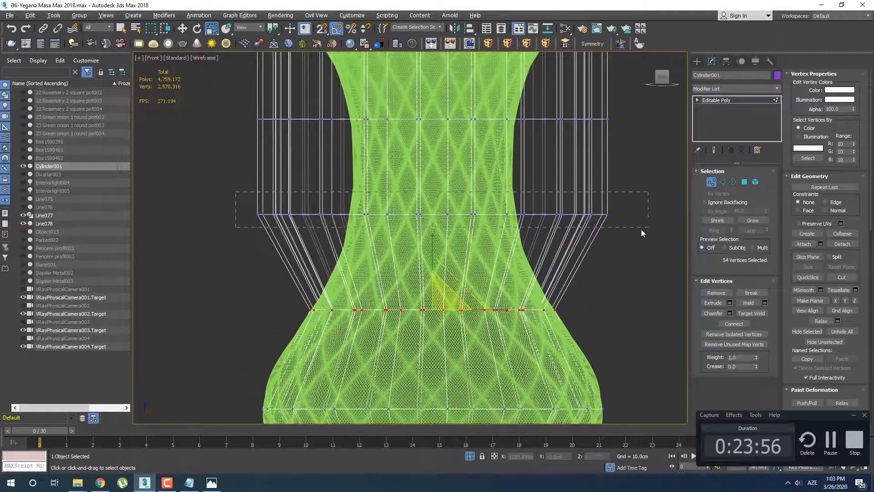
drag(641, 229, 642, 229)
middle_drag(419, 241, 433, 229)
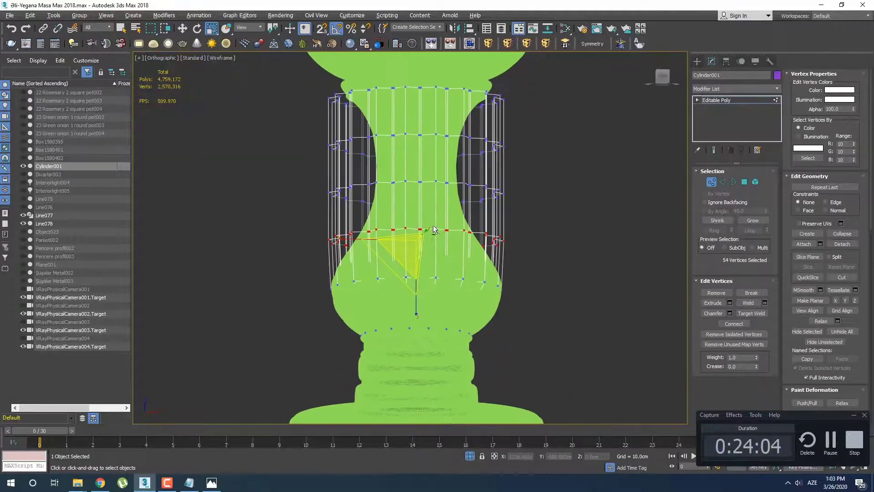
key(f)
scroll(419, 246, up, 6)
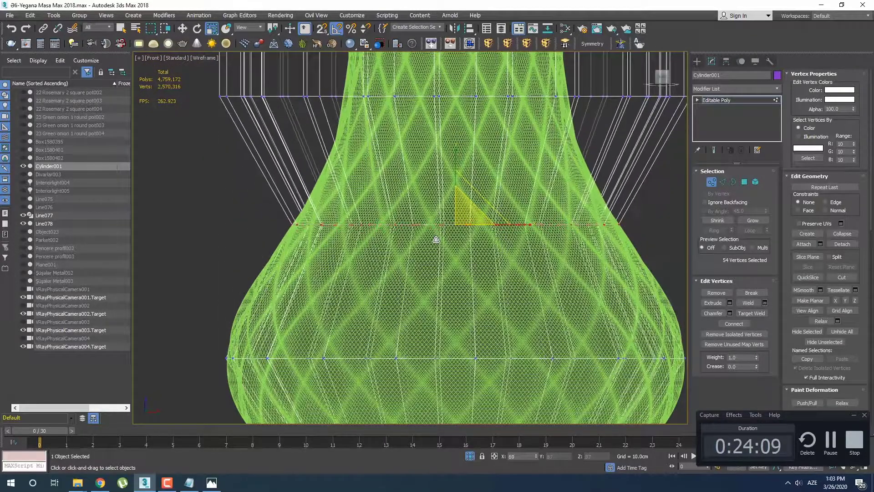
Step: Examine the tube's scaled rings in isolation from the top and front, and unhide all scene objects
scroll(443, 253, down, 7)
key(t)
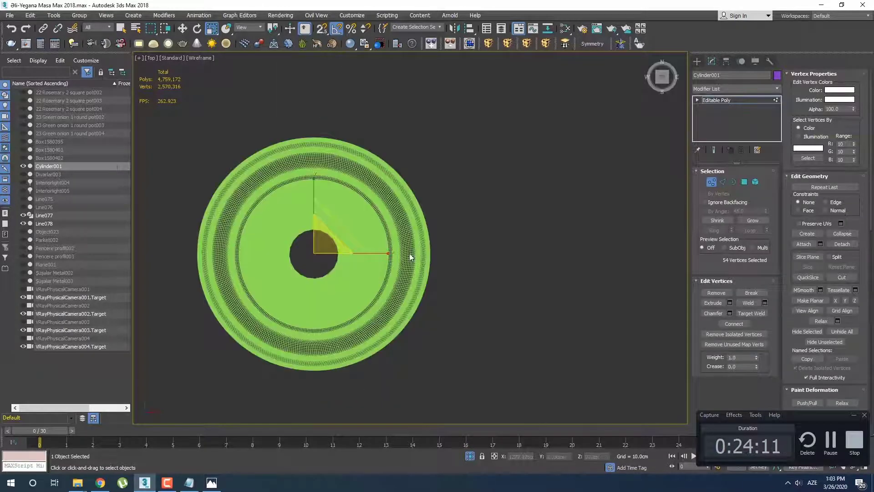
middle_drag(408, 253, 508, 251)
key(ctrl+z)
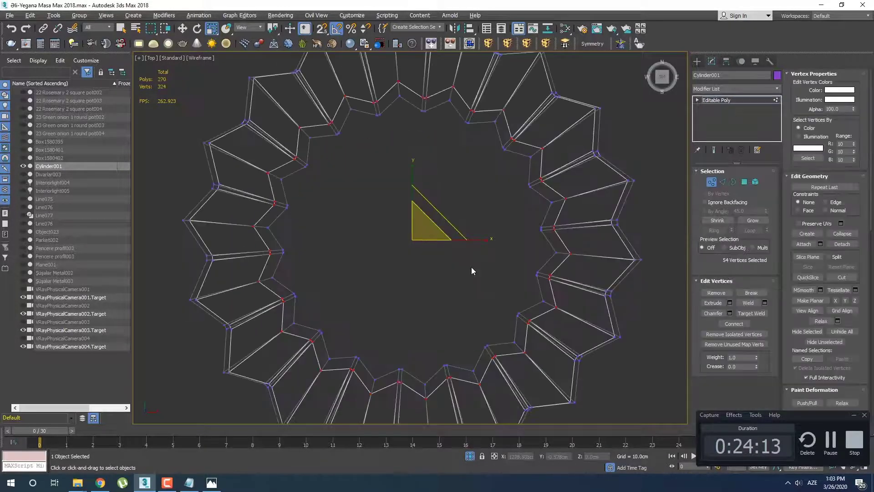
scroll(471, 267, down, 2)
key(f)
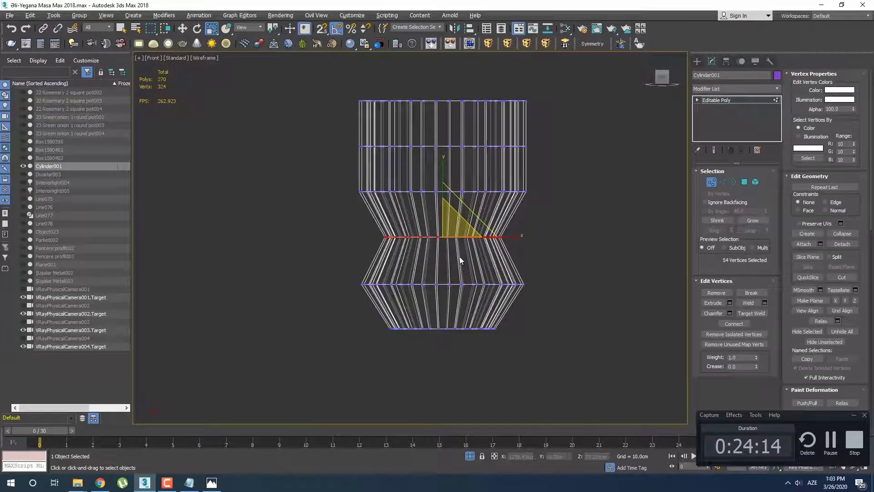
scroll(460, 256, up, 2)
right_click(451, 237)
click(485, 193)
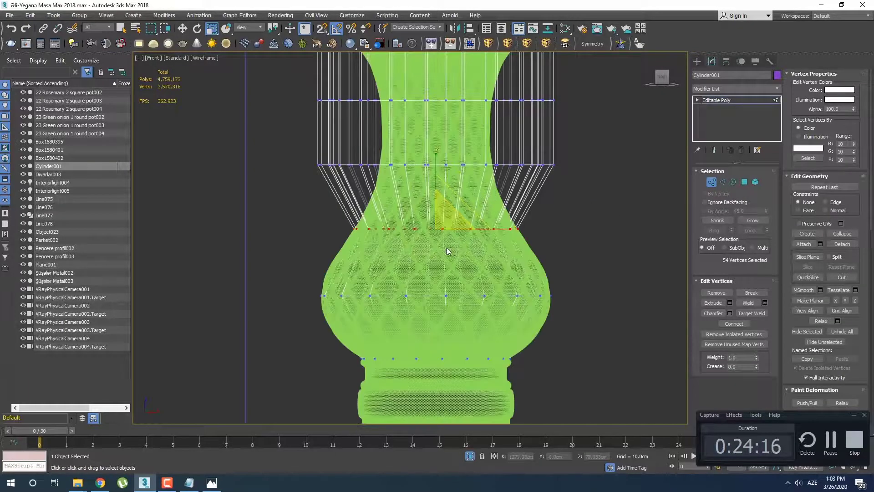
Step: Select the fourth vertex ring from the bottom and scale it uniformly inward to match the lower part of the leg's narrow waist
middle_drag(444, 248, 417, 299)
drag(253, 205, 561, 236)
scroll(426, 236, up, 3)
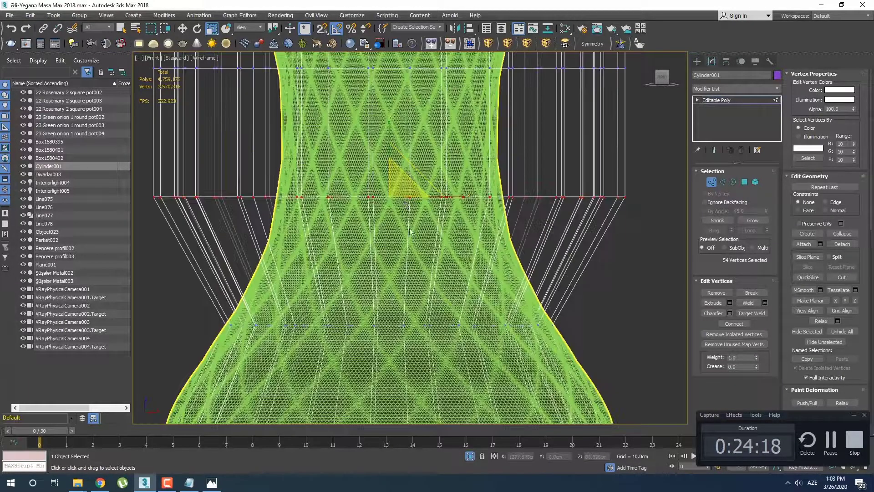
drag(402, 196, 320, 247)
Step: Scale the vertex ring below the top uniformly to about 47% to fit the leg's waist, and scale the top ring in to the capital's moulding
scroll(315, 245, down, 3)
drag(328, 215, 562, 235)
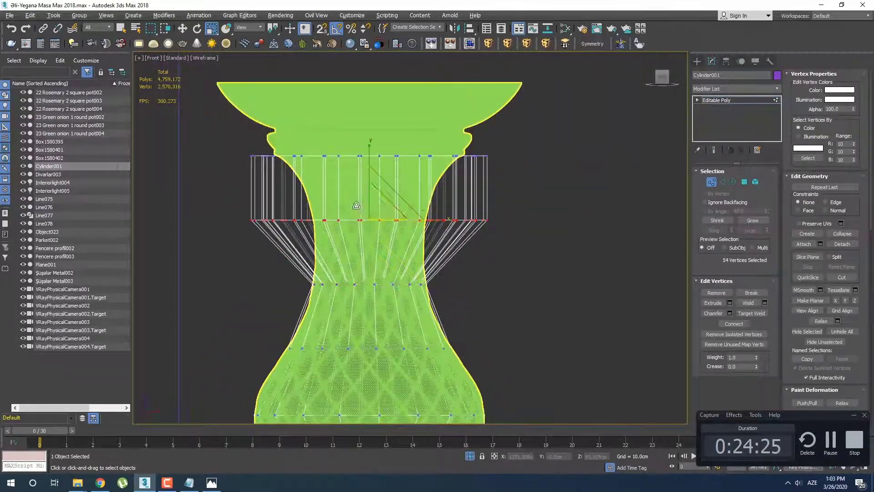
scroll(335, 220, up, 2)
drag(394, 218, 295, 271)
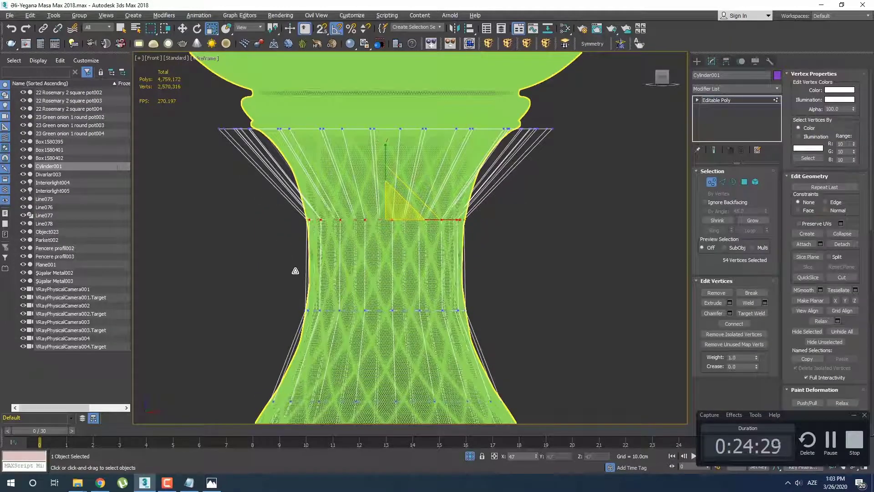
drag(296, 138, 556, 150)
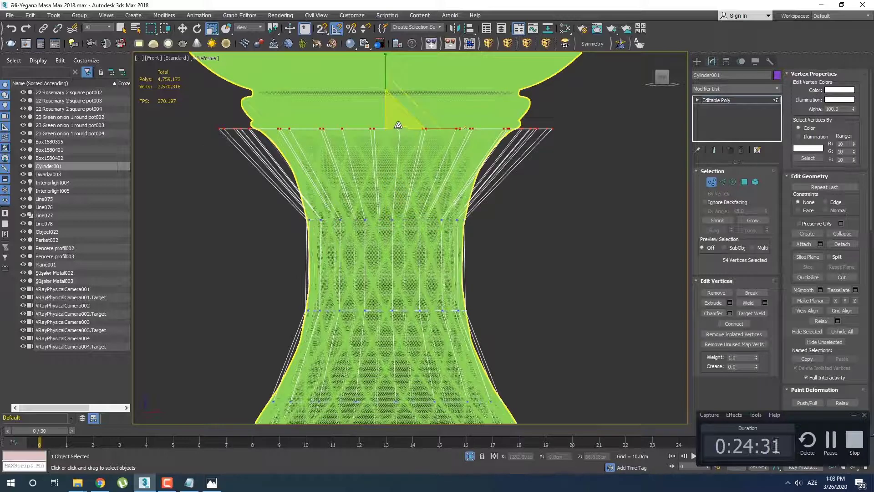
drag(398, 125, 376, 138)
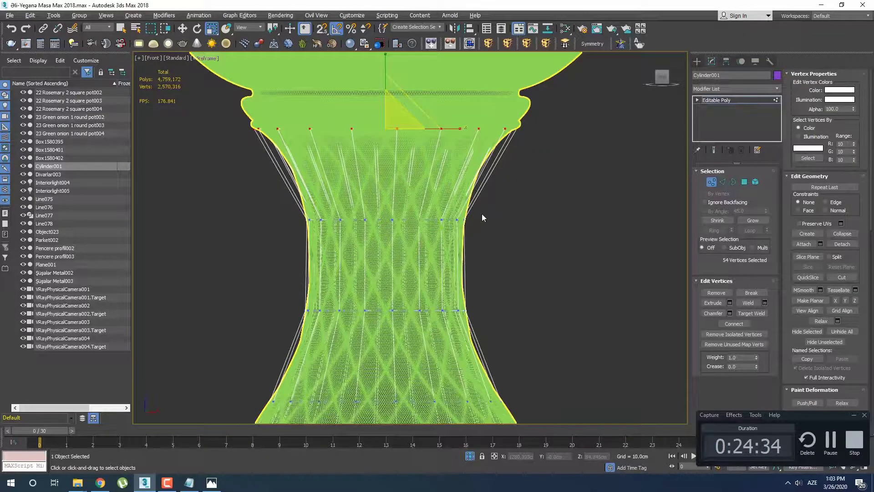
Step: Apply a TurboSmooth modifier to the shaped tube
scroll(481, 217, down, 2)
click(724, 92)
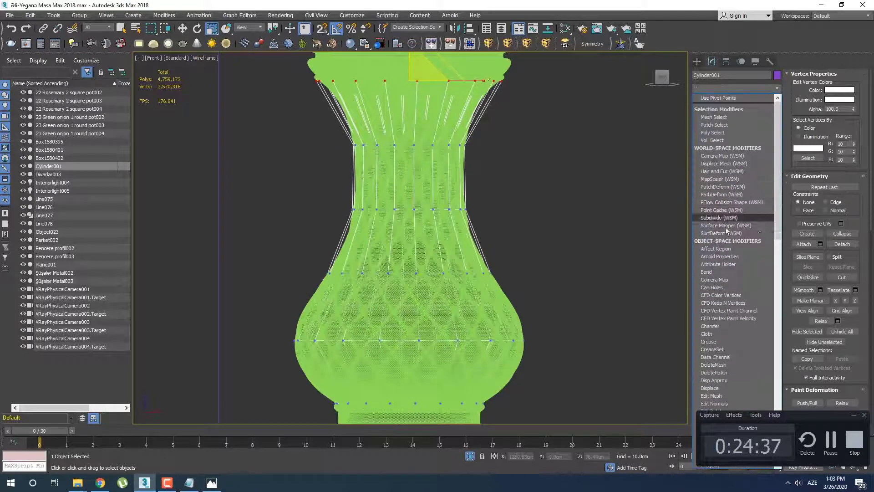
key(t)
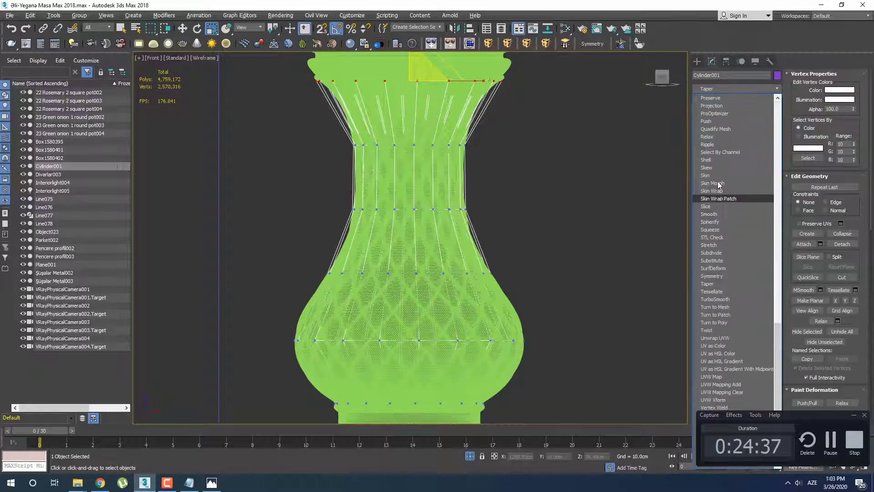
click(728, 298)
Step: Show the model shaded, turn off the tube's see-through display, and isolate the smoothed tube
mouse_move(503, 219)
middle_down()
mouse_move(502, 238)
mouse_move(536, 233)
middle_up()
key(F3)
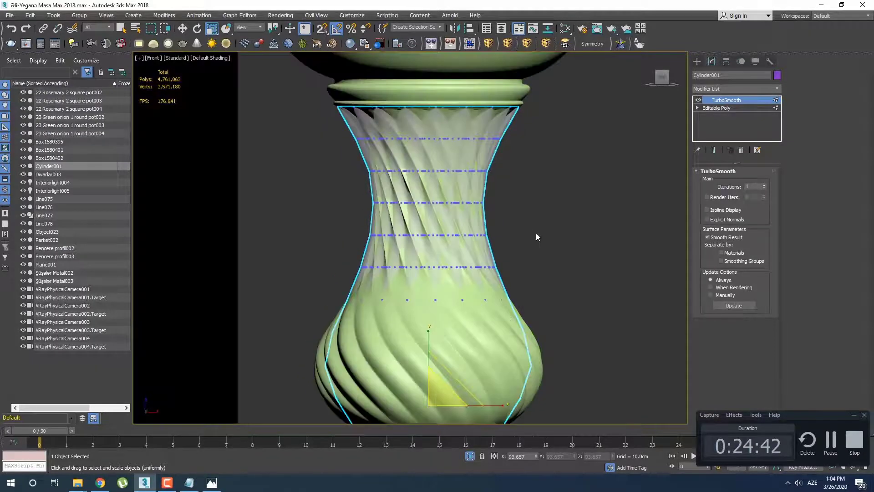
key(F3)
key(F3)
key(alt+x)
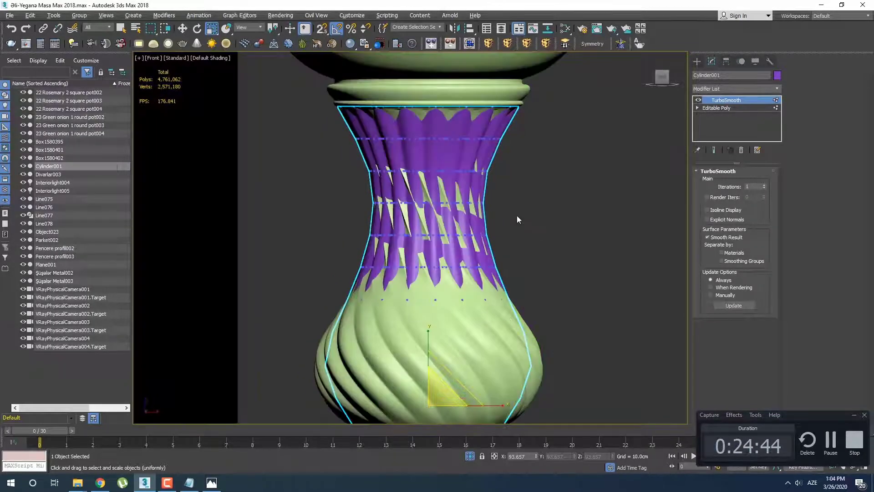
middle_drag(515, 212, 514, 216)
click(696, 62)
key(alt+q)
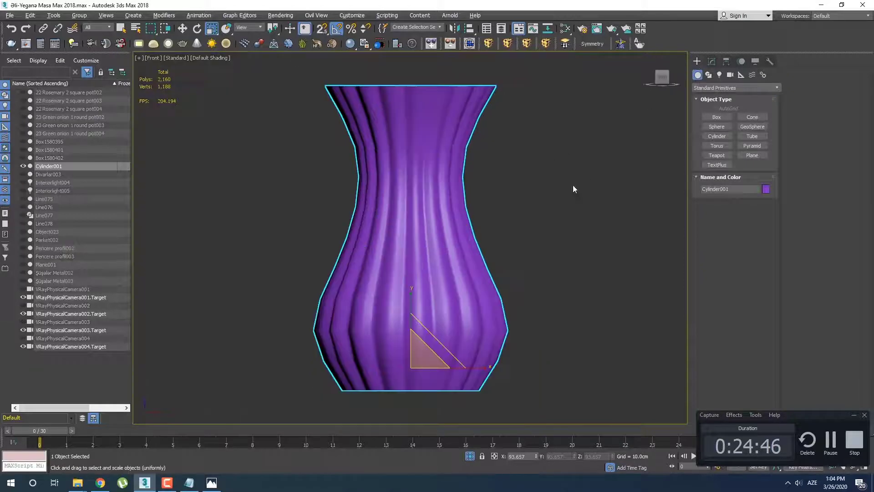
Step: Set the tube's TurboSmooth iterations to 3
click(712, 62)
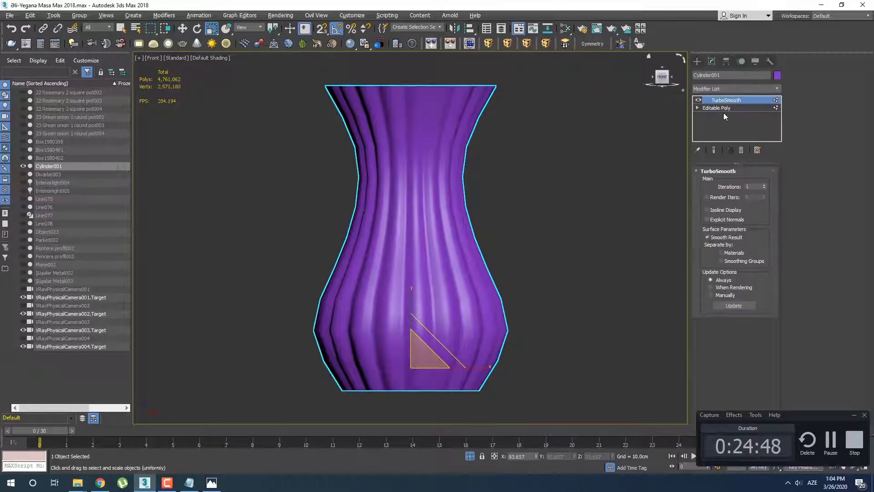
click(764, 185)
click(764, 184)
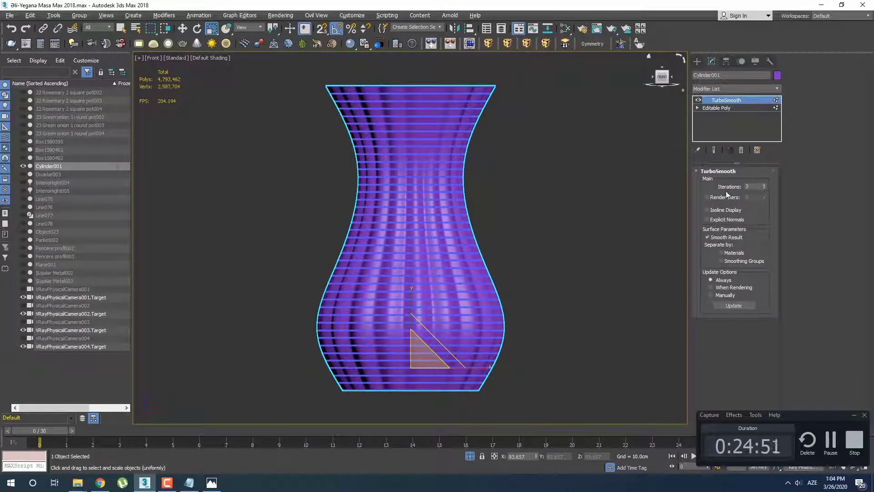
middle_drag(535, 215, 543, 220)
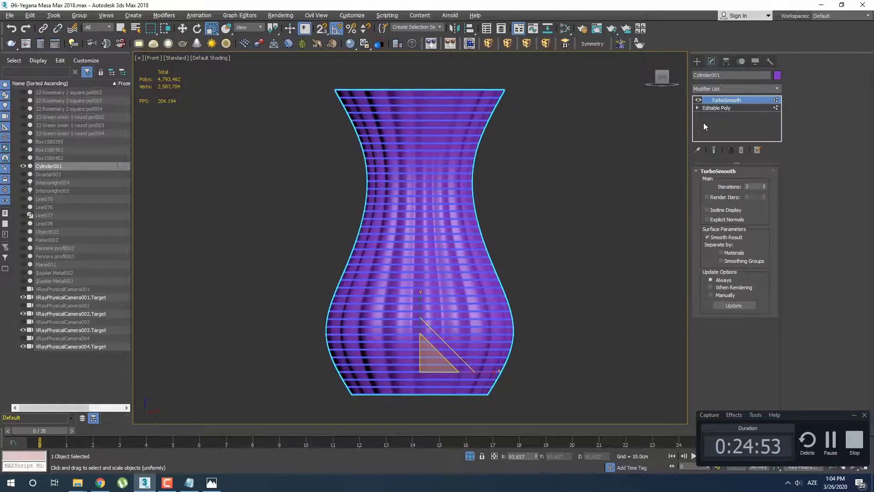
Step: Examine the isolated tube's curvature, comparing its Editable Poly cage with the TurboSmooth result
click(712, 108)
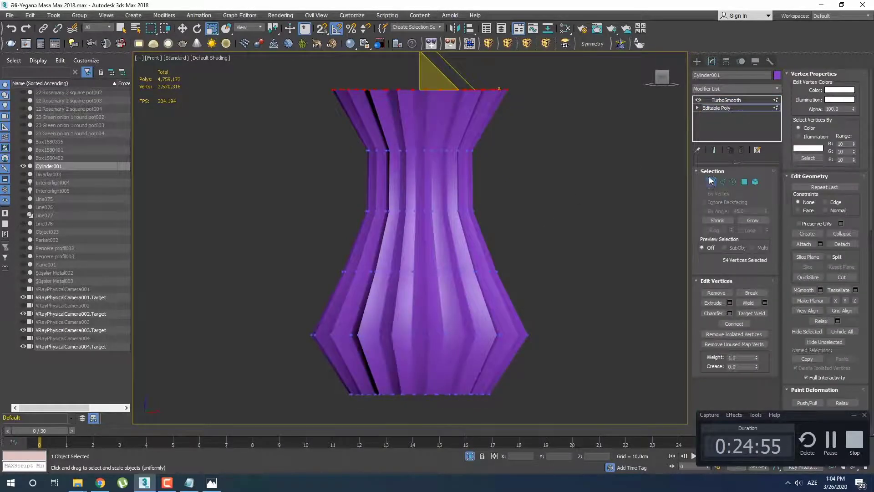
click(697, 62)
key(q)
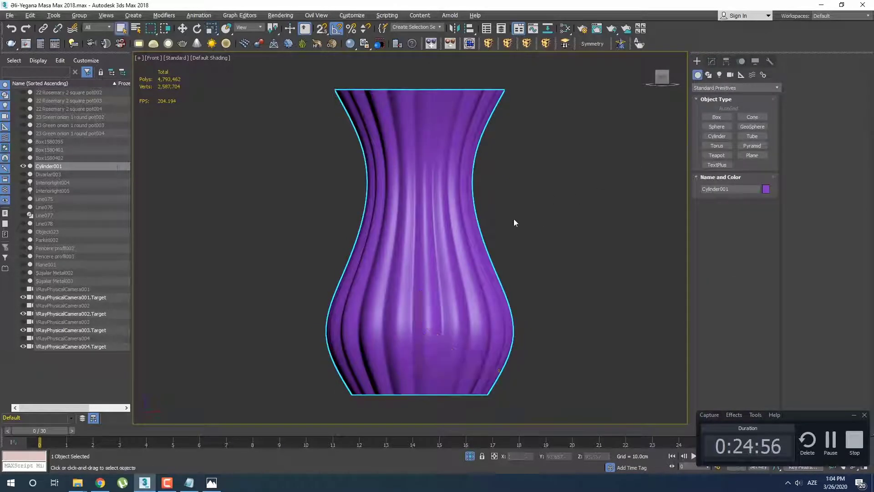
click(712, 62)
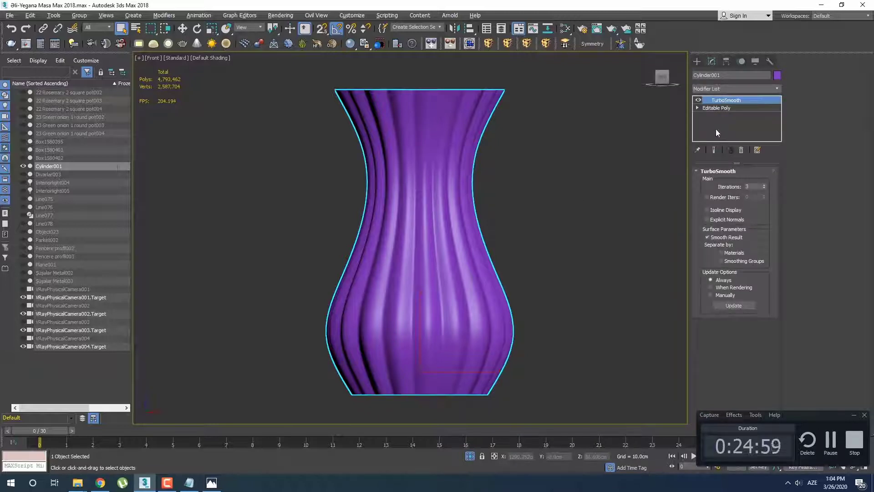
middle_drag(462, 299, 468, 269)
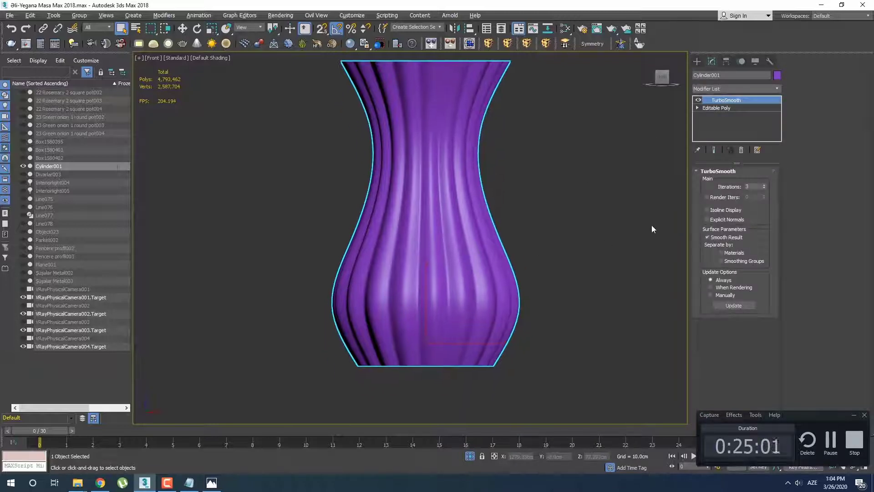
middle_drag(503, 292, 503, 312)
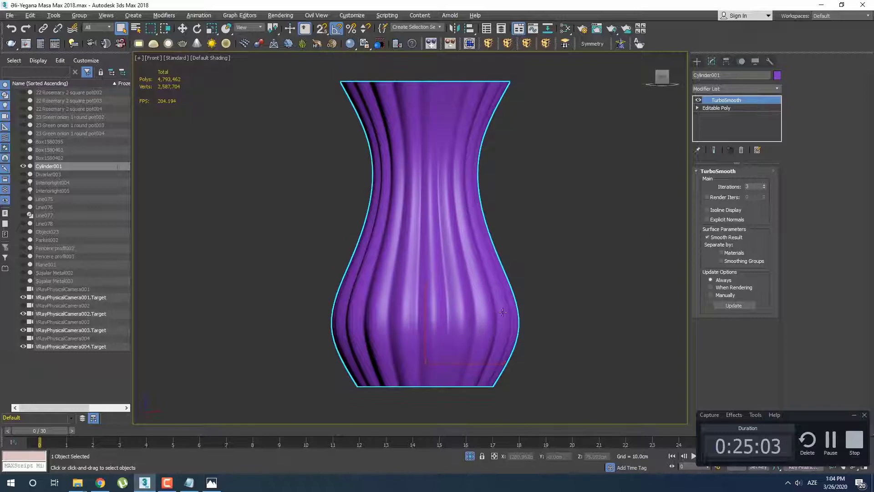
Step: Unhide all objects and turn on the tube's see-through display to show it over the leg
right_click(444, 248)
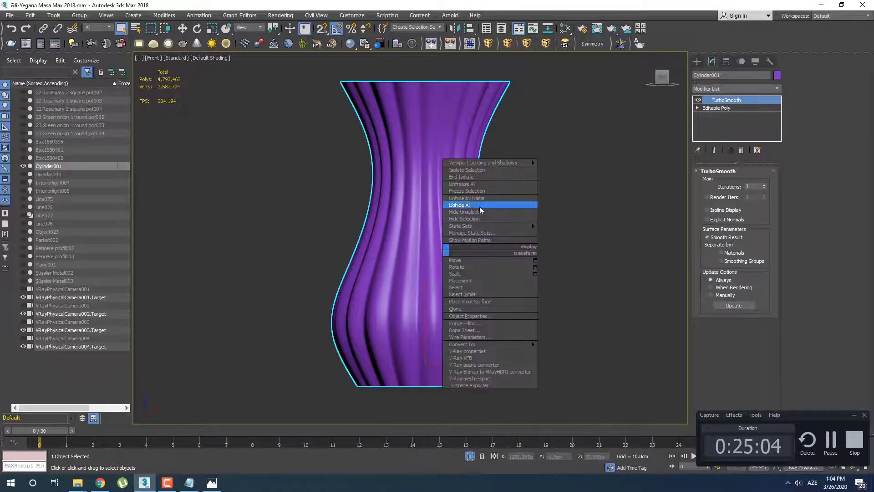
click(479, 206)
key(alt+x)
middle_drag(485, 267, 485, 253)
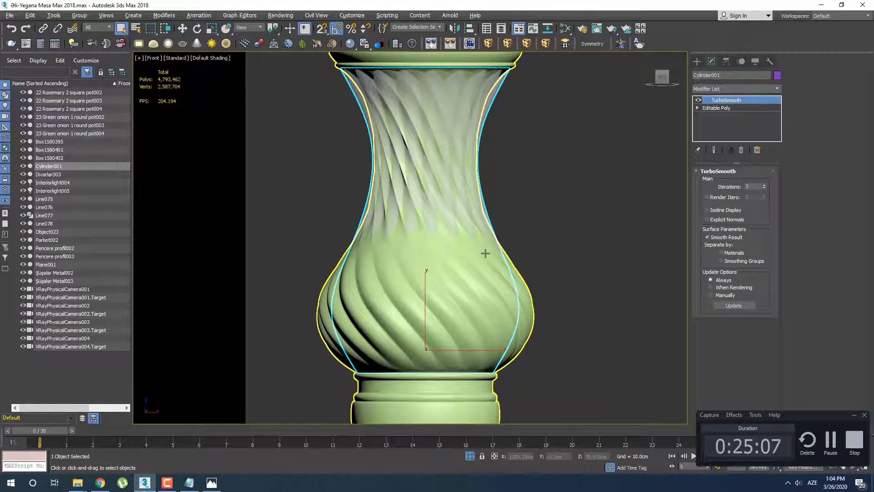
Step: Compare the tube's TurboSmooth result and Editable Poly cage with the leg's bulb profile, and return to the Editable Poly level
click(727, 109)
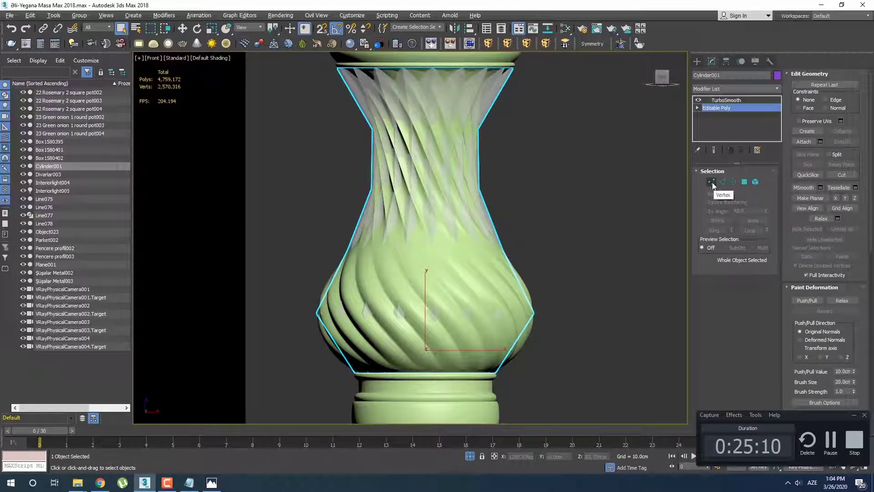
click(725, 99)
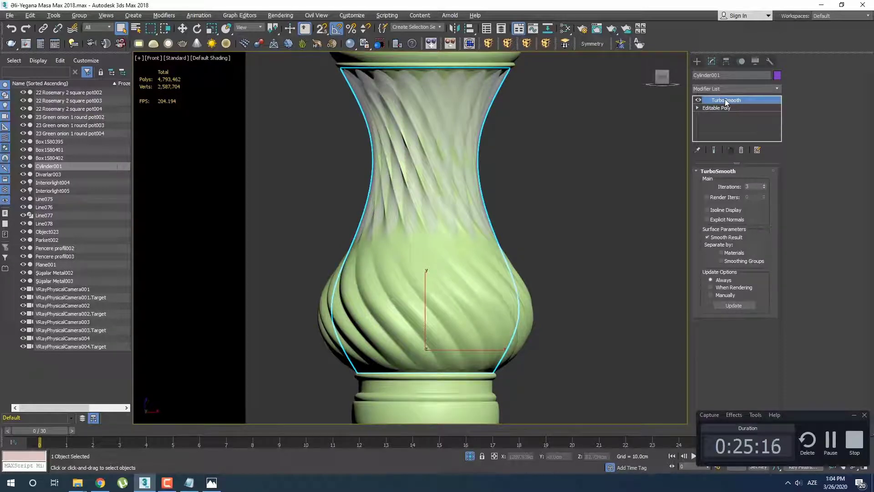
click(727, 107)
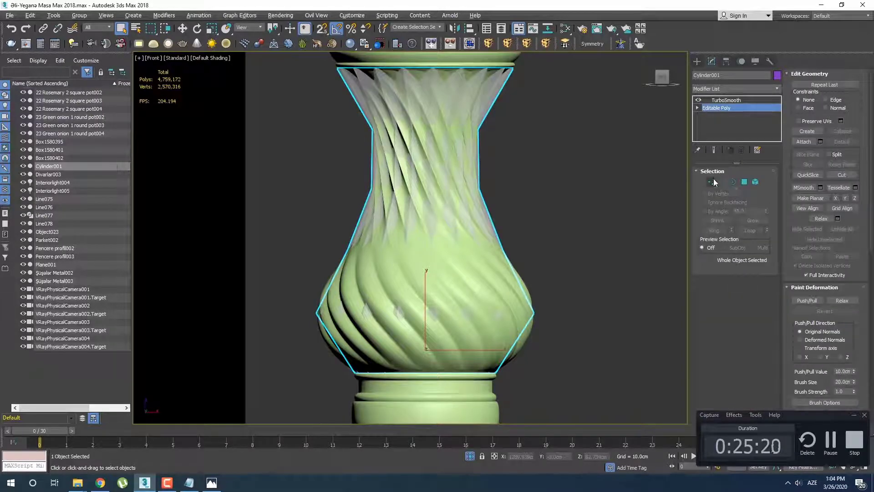
Step: Enter the tube's vertex level with the smoothed end result shown, and select the vertex ring at the bulb's widest part
click(712, 181)
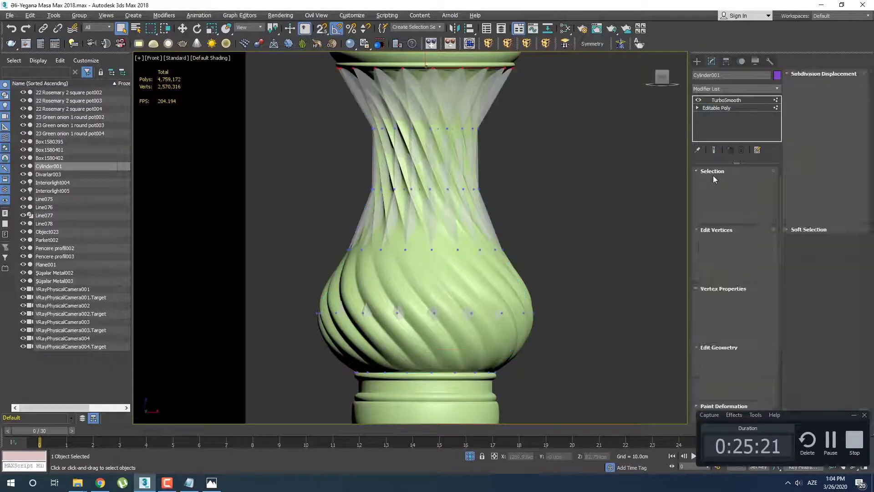
click(714, 151)
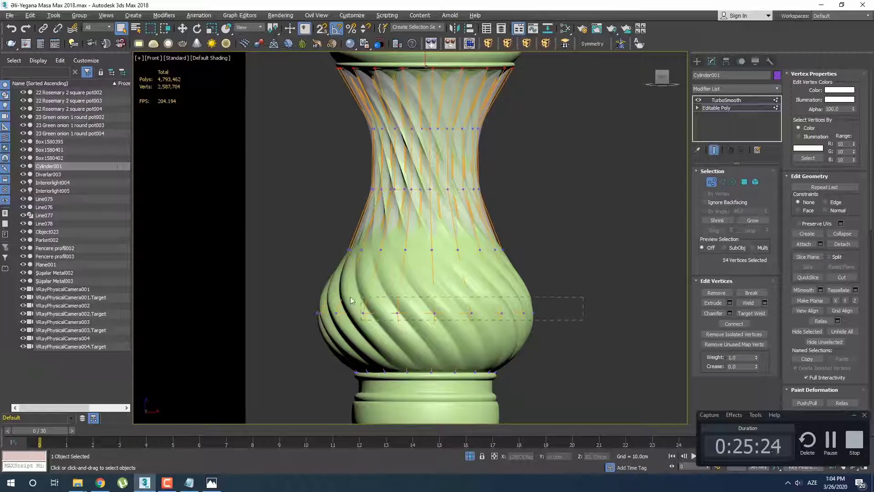
drag(351, 301, 293, 293)
scroll(459, 250, up, 3)
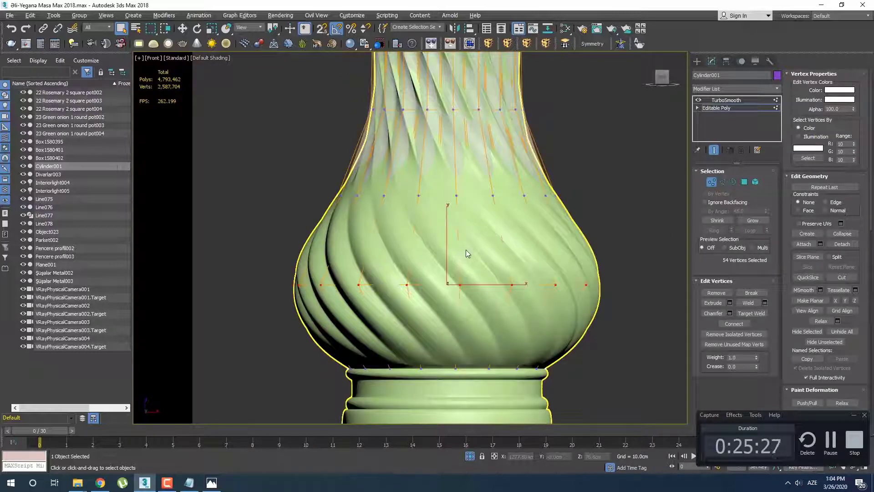
Step: Scale the tube's vertex ring just above the bulb slightly outward to follow the leg's profile
scroll(468, 250, down, 2)
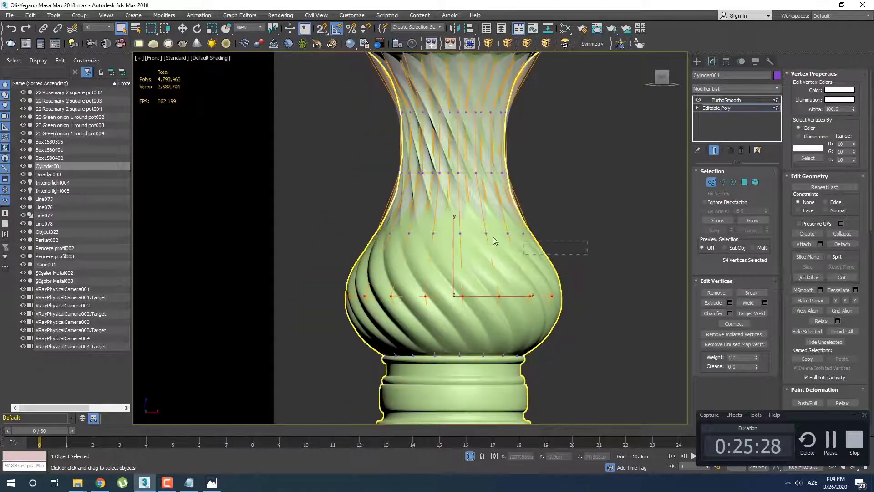
drag(345, 209, 345, 209)
scroll(461, 232, up, 3)
key(r)
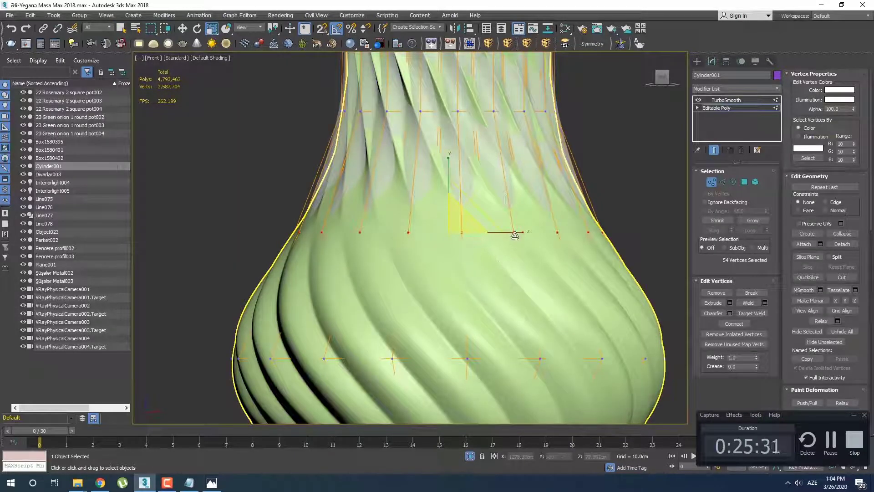
drag(515, 232, 515, 232)
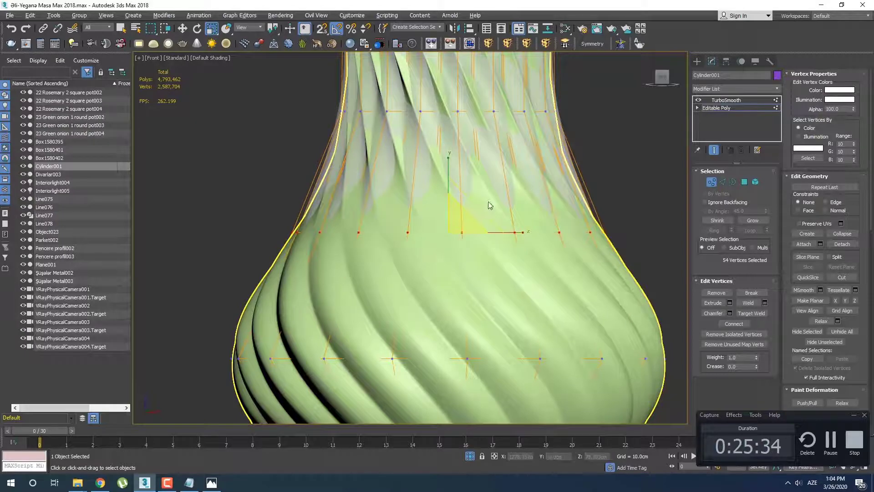
Step: Scale the lower neck vertex ring to 99 percent and select the upper neck ring
middle_drag(489, 205, 465, 307)
drag(294, 195, 605, 245)
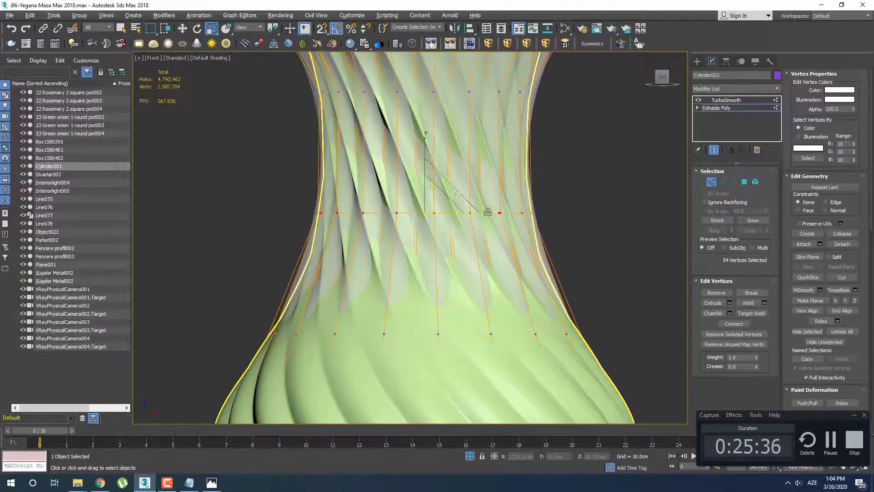
drag(490, 212, 488, 211)
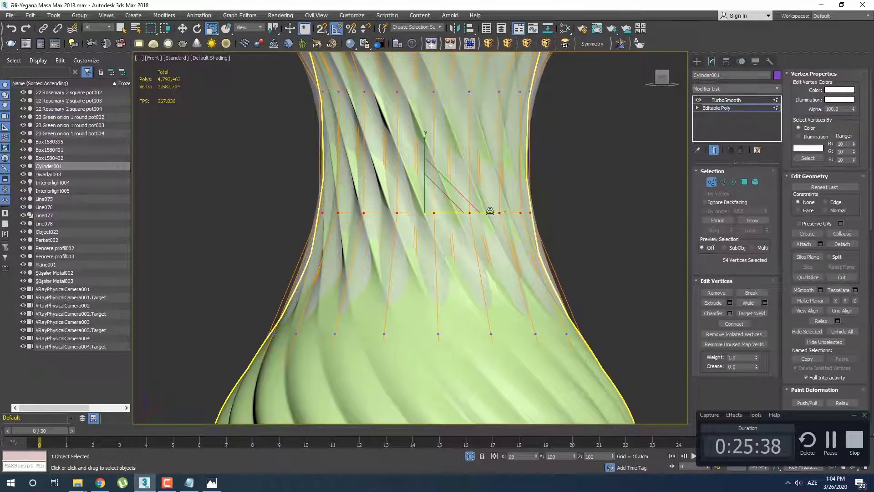
middle_drag(356, 133, 358, 218)
drag(254, 148, 641, 201)
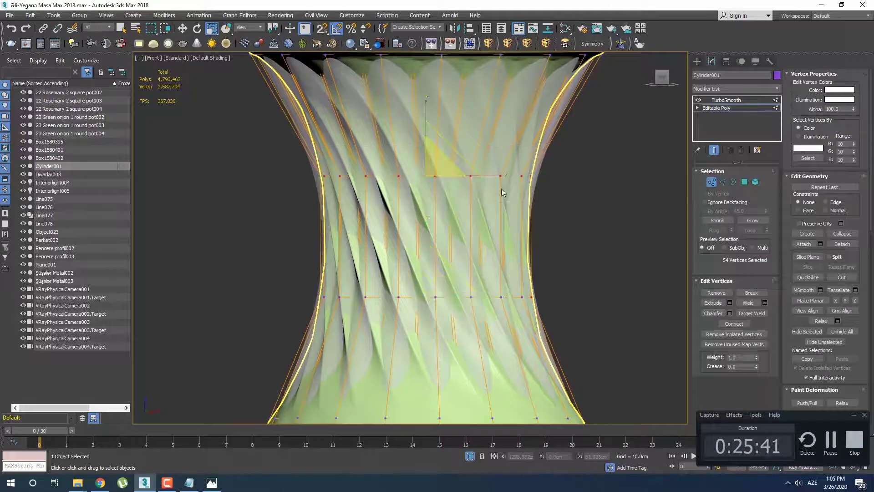
Step: Turn off the tube's see-through display and fine-tune the scale of the vertex ring at the bulb's widest part
scroll(510, 205, down, 5)
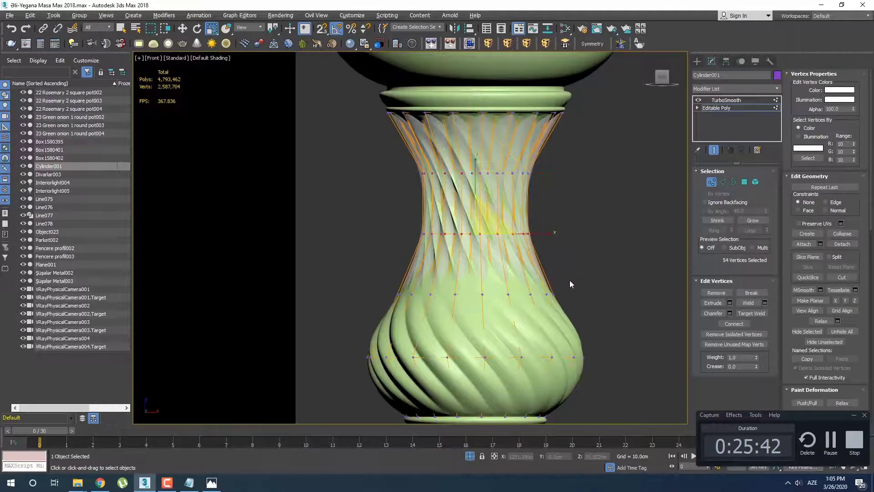
scroll(577, 283, up, 3)
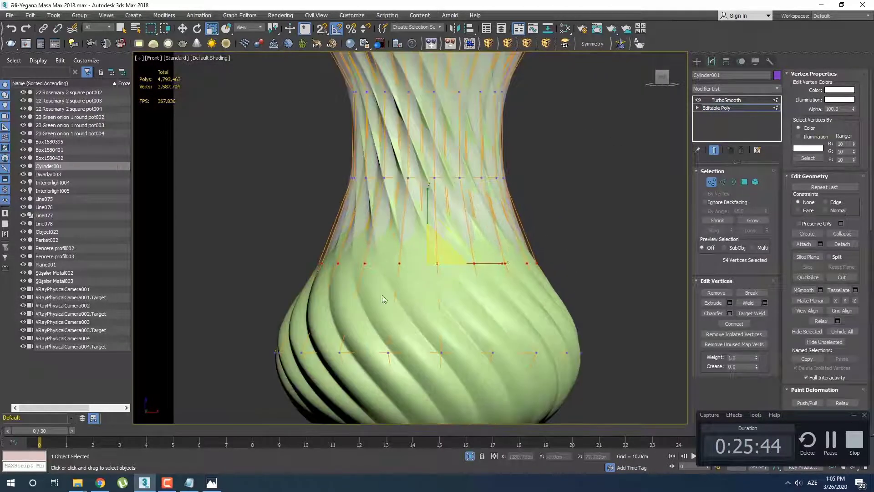
scroll(447, 271, up, 1)
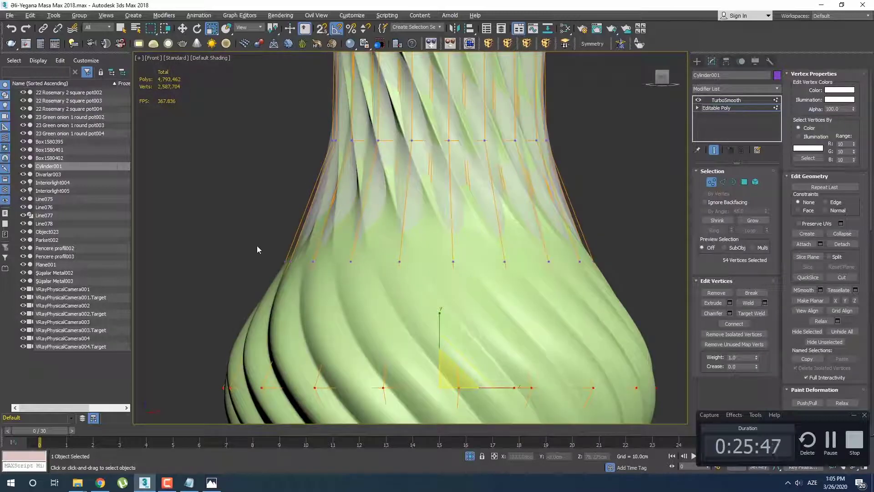
drag(634, 282, 631, 281)
scroll(538, 228, down, 4)
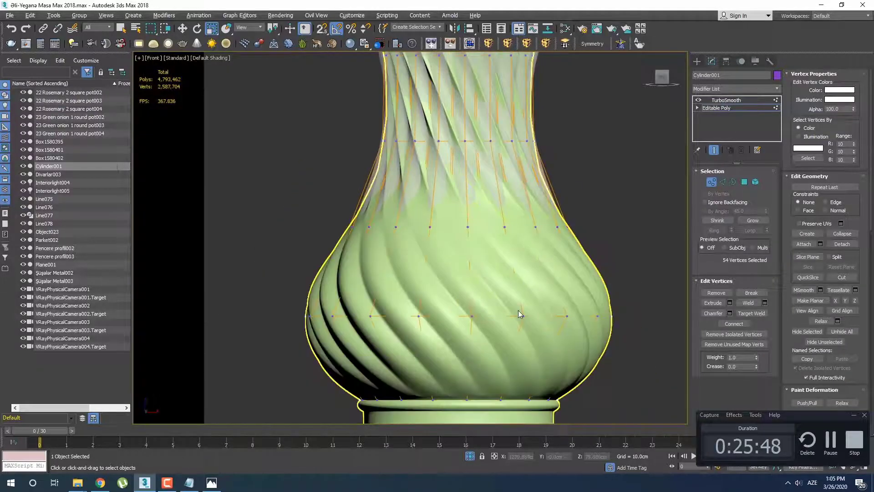
scroll(483, 311, down, 3)
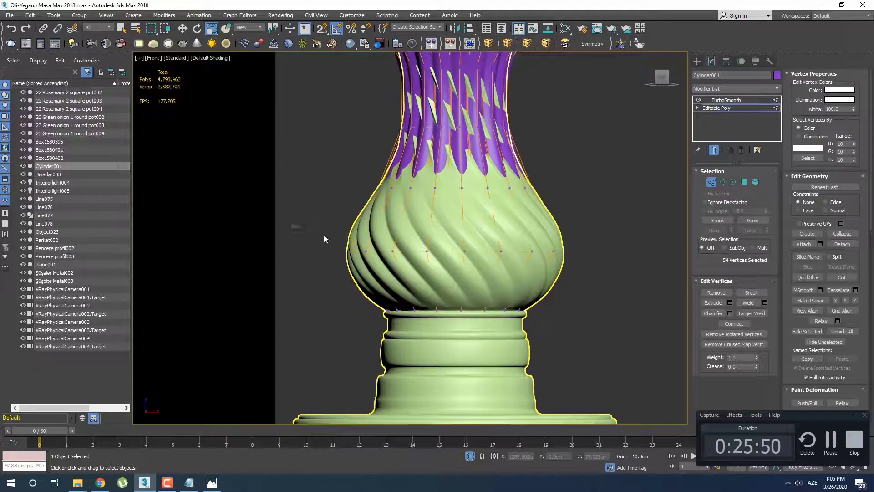
scroll(451, 269, up, 2)
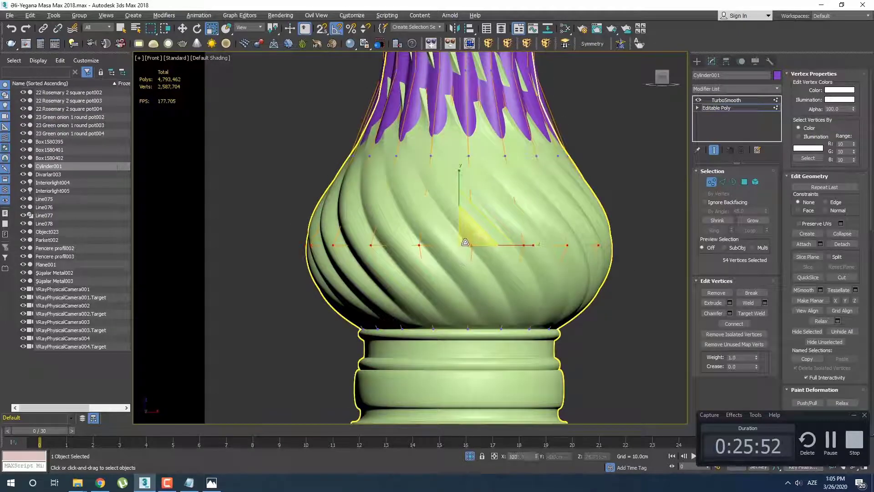
drag(463, 242, 467, 242)
Step: Adjust the scale of the vertex ring above the bulb and scale the lower neck ring to 99 percent
middle_drag(389, 170, 372, 242)
drag(299, 212, 699, 247)
drag(449, 225, 448, 223)
middle_drag(422, 154, 430, 234)
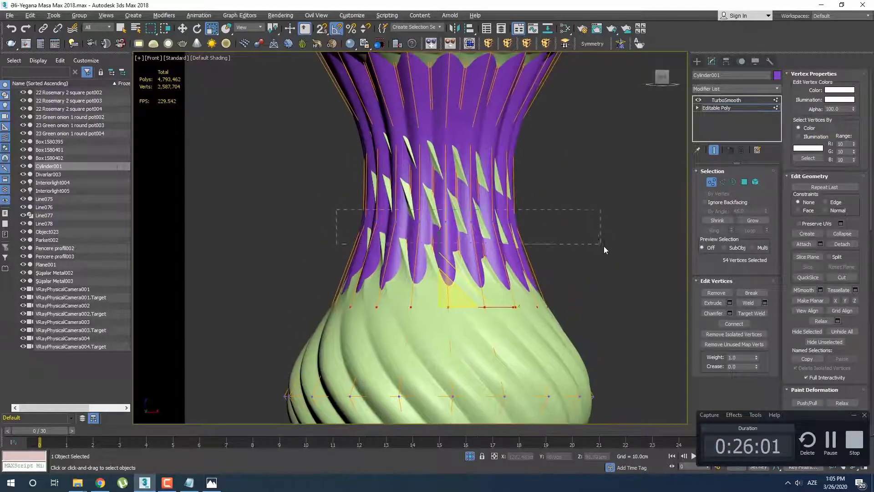
drag(450, 221, 447, 221)
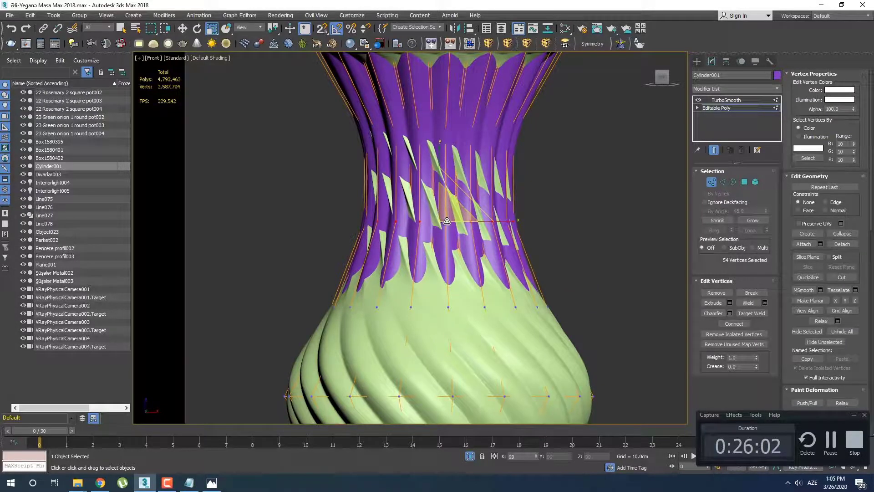
Step: Scale the tube's upper neck and top vertex rings to follow the leg's profile, with see-through display on
middle_drag(344, 111, 344, 161)
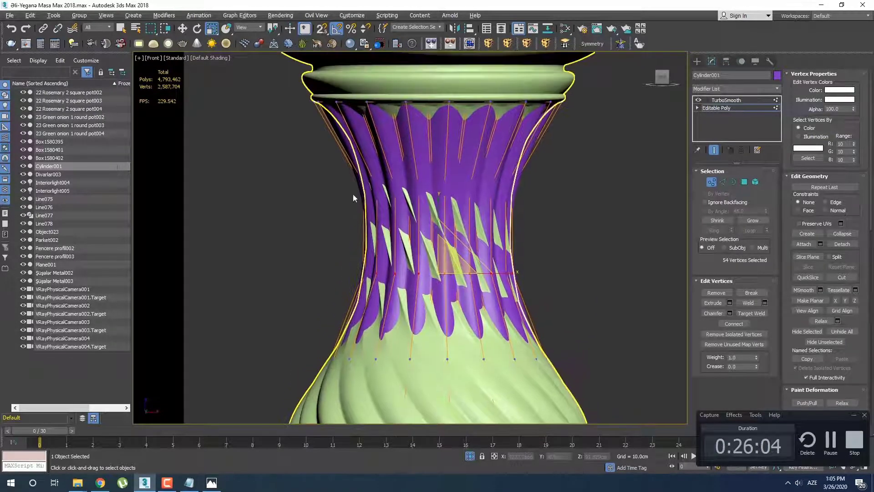
drag(344, 159, 641, 199)
drag(452, 184, 432, 189)
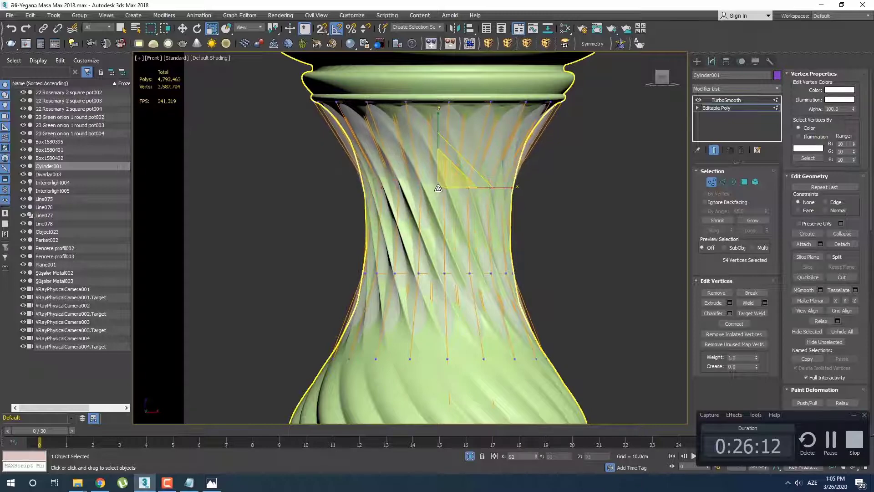
middle_drag(604, 126, 604, 187)
drag(605, 183, 605, 183)
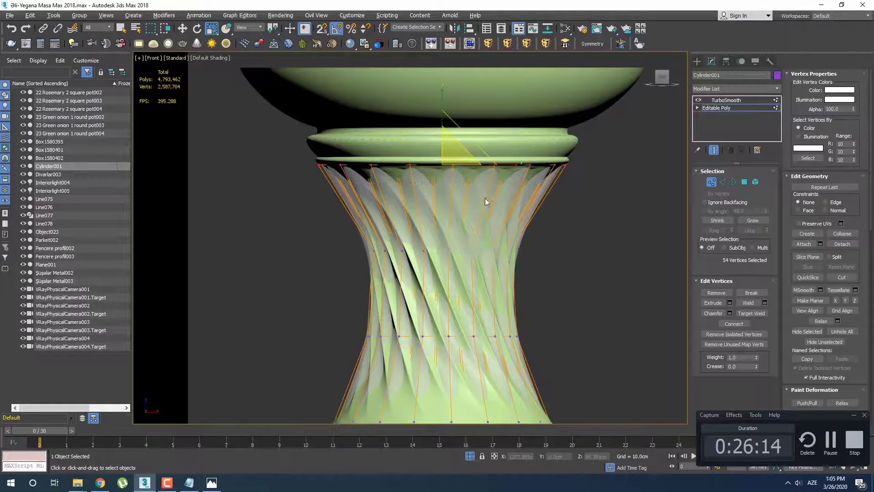
drag(452, 160, 449, 162)
Step: Leave vertex editing and isolate the tube to examine its fluted outline from the top view
scroll(520, 140, down, 4)
middle_drag(537, 226, 537, 155)
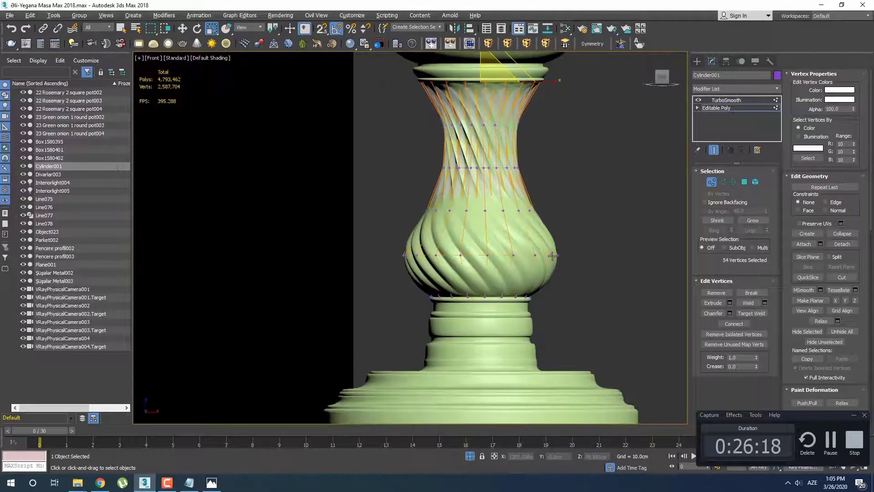
scroll(551, 259, up, 2)
click(696, 61)
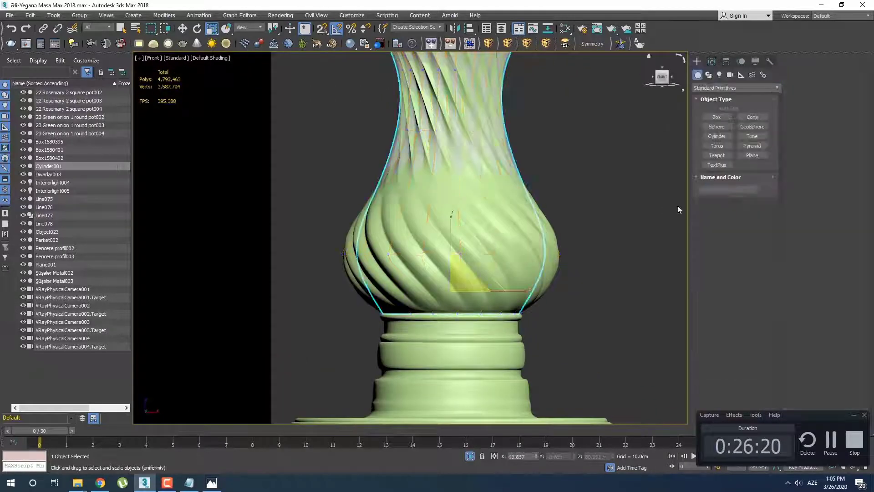
key(alt+q)
key(t)
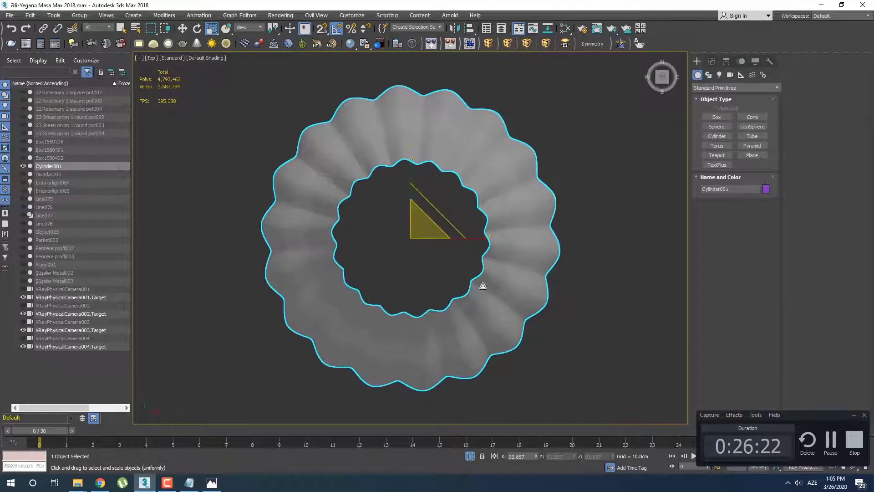
mouse_move(494, 280)
middle_down()
mouse_move(511, 285)
mouse_move(515, 229)
middle_up()
Step: Examine the isolated tube's smoothed flutes and profile in the perspective and front views
key(p)
key(z)
scroll(458, 244, down, 3)
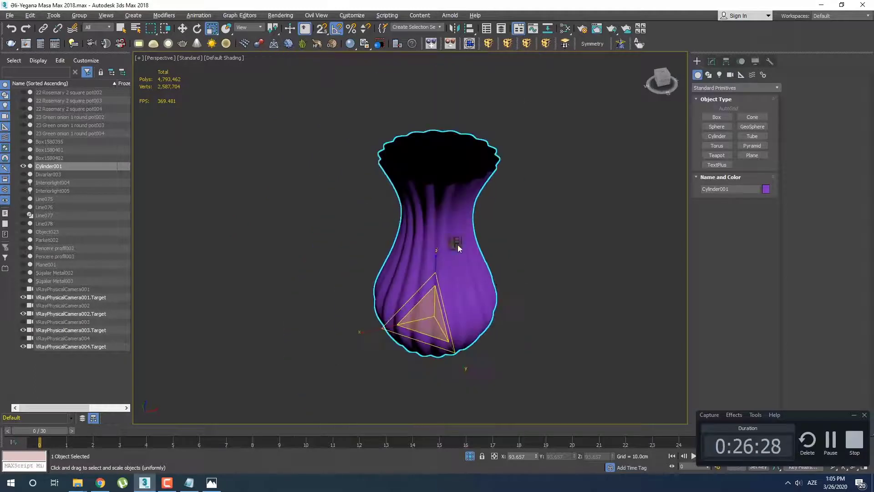
right_click(458, 245)
alt+middle_drag(586, 189, 507, 264)
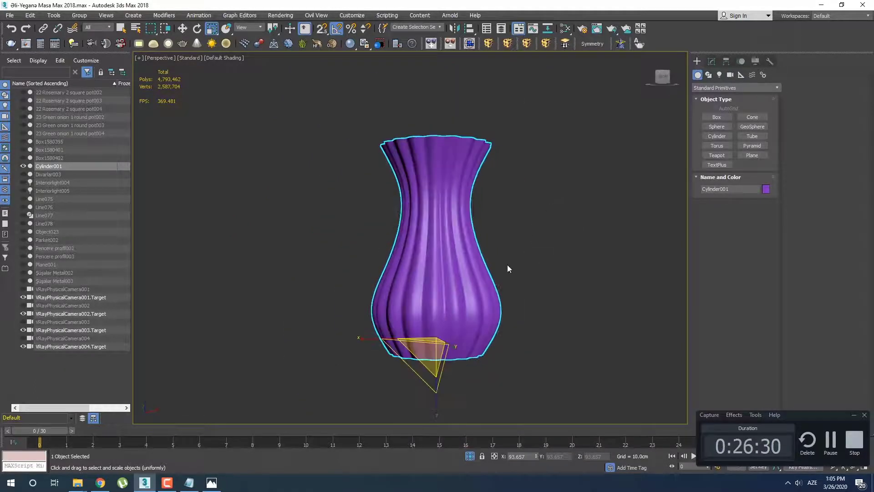
key(f)
scroll(610, 217, up, 2)
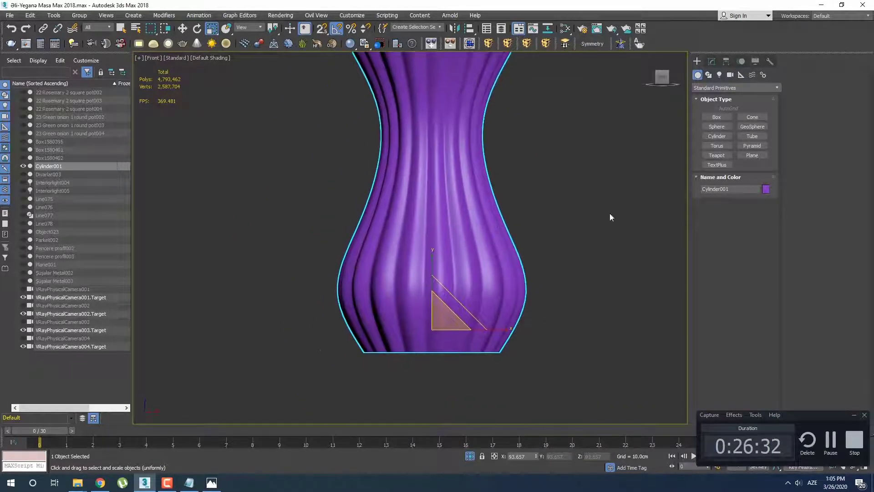
Step: Unhide all objects, make the tube see-through over the leg, and reselect the tube at its TurboSmooth level
click(711, 62)
right_click(471, 230)
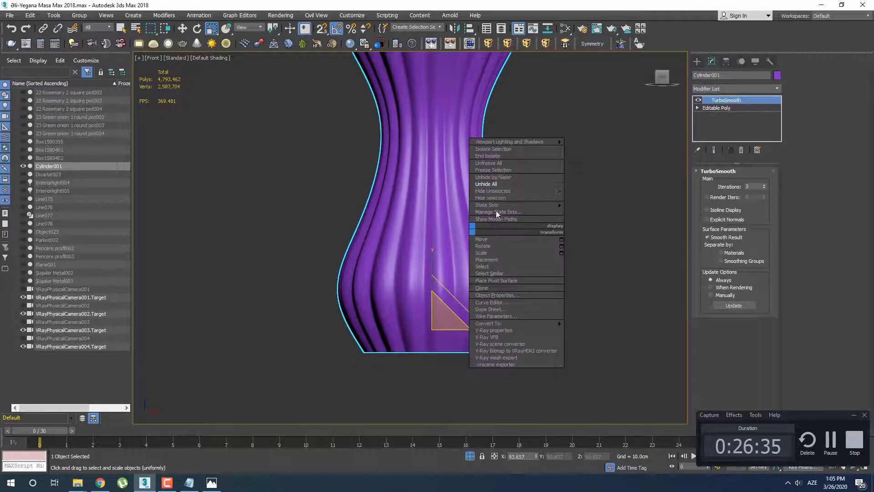
click(501, 186)
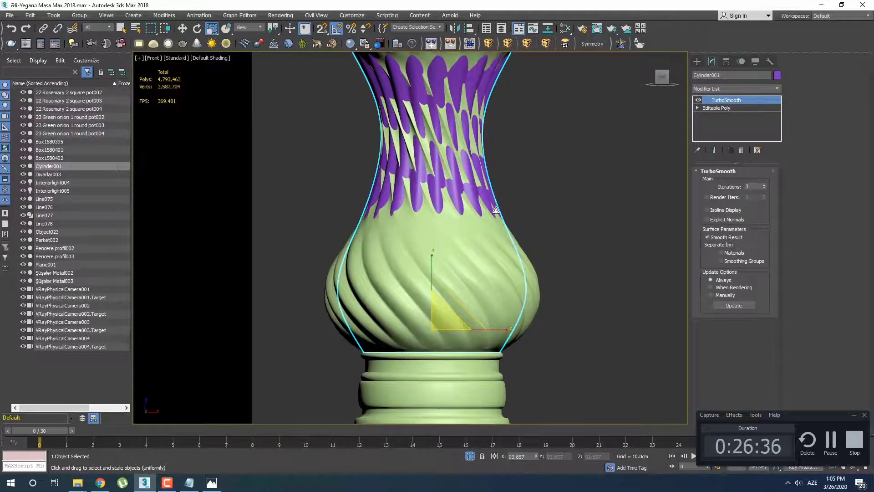
click(487, 263)
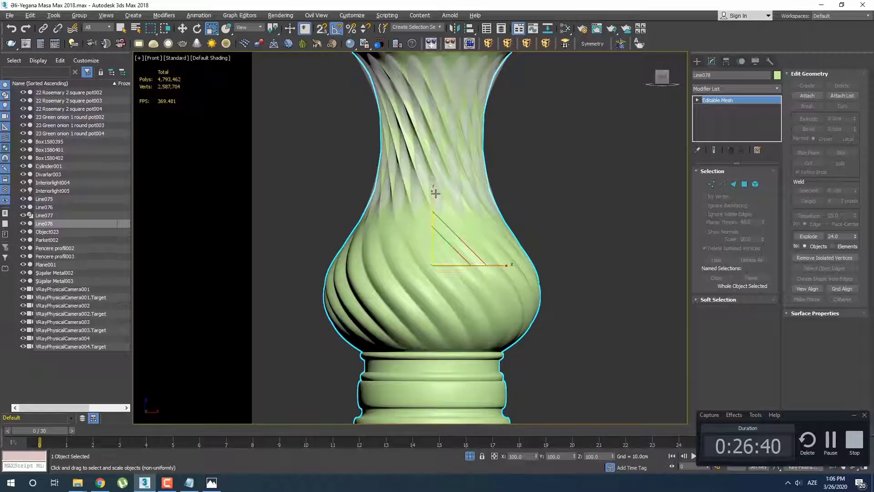
key(q)
click(436, 193)
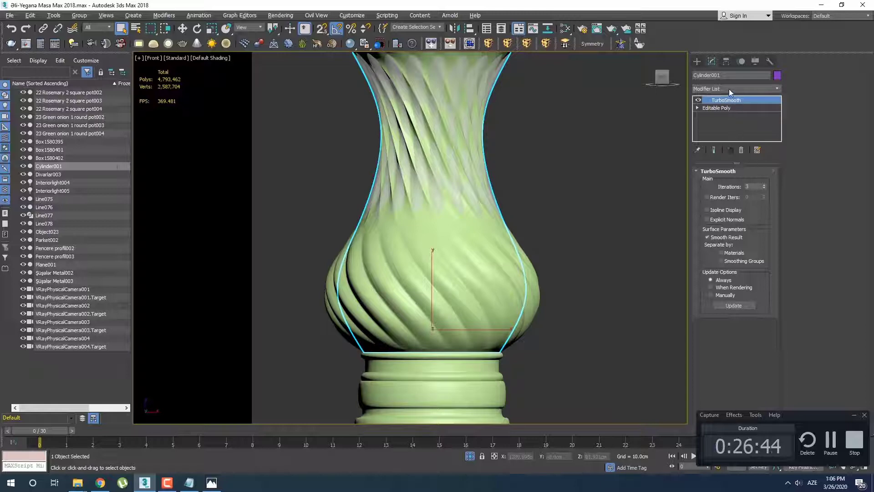
Step: Add an FFD 4x4x4 modifier above the tube's TurboSmooth
click(729, 89)
scroll(744, 182, down, 10)
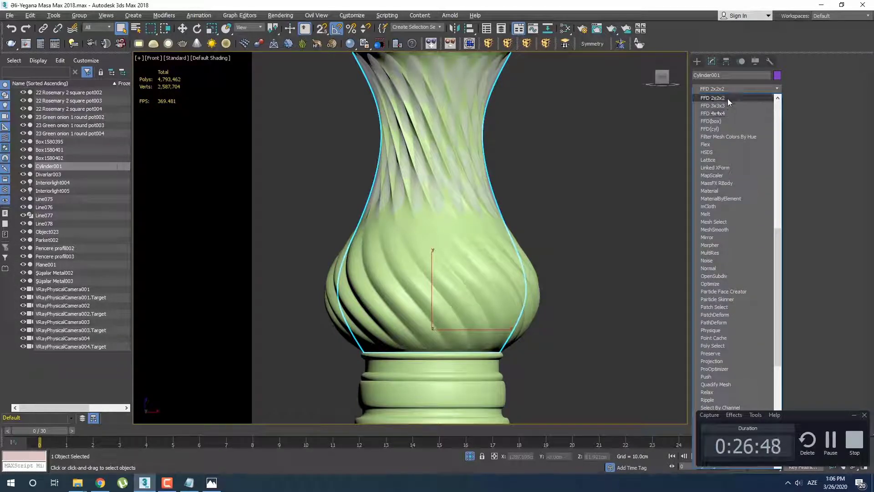
click(728, 113)
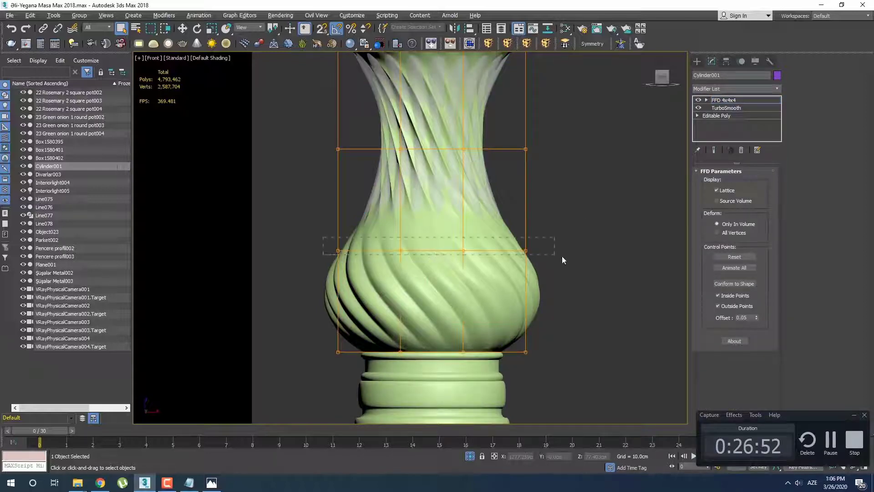
Step: Scale the FFD lattice's second control-point row from the base outward to widen the tube's bulb towards the leg's profile
drag(562, 255, 582, 283)
key(r)
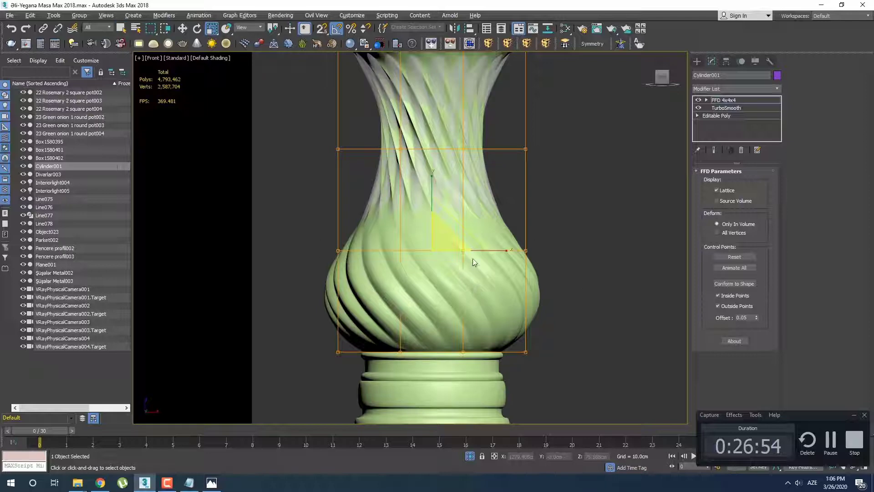
drag(438, 248, 553, 235)
Step: Narrow the FFD lattice's third control-point row from the base and lower it to fit the tube to the leg's neck
middle_drag(507, 294, 521, 255)
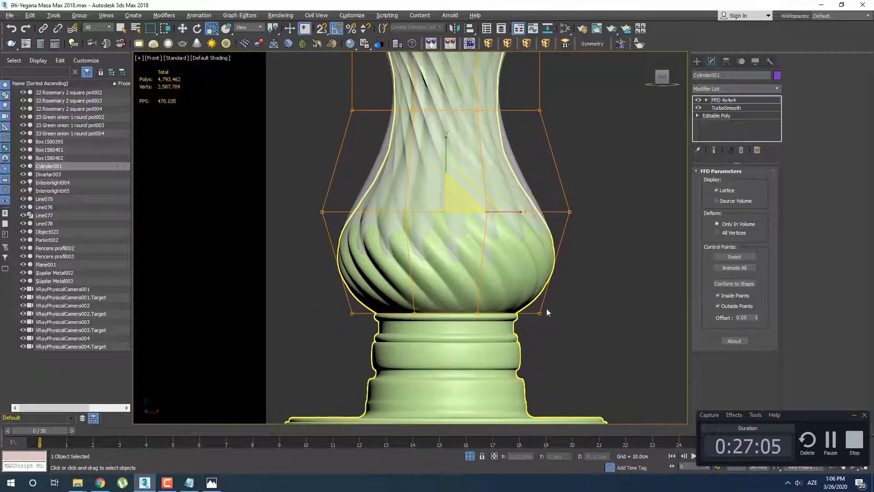
drag(336, 301, 339, 301)
drag(594, 152, 593, 152)
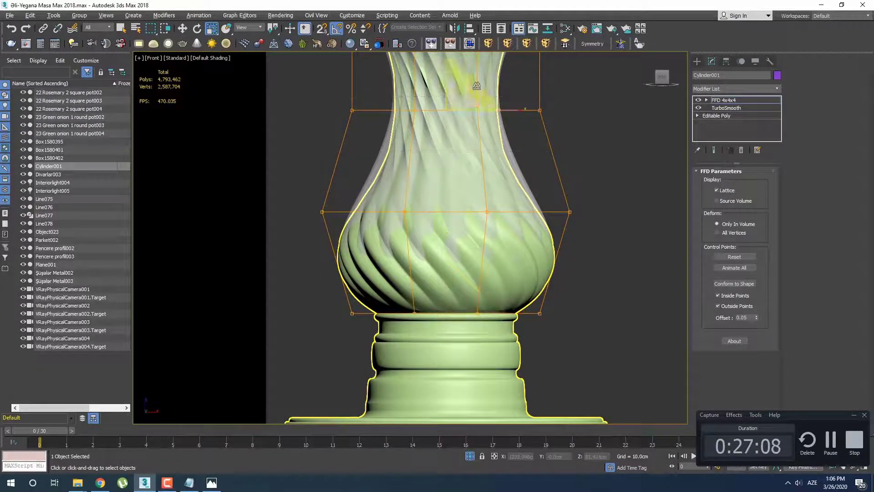
mouse_move(450, 108)
mouse_down()
mouse_move(445, 80)
mouse_move(444, 96)
mouse_up()
key(w)
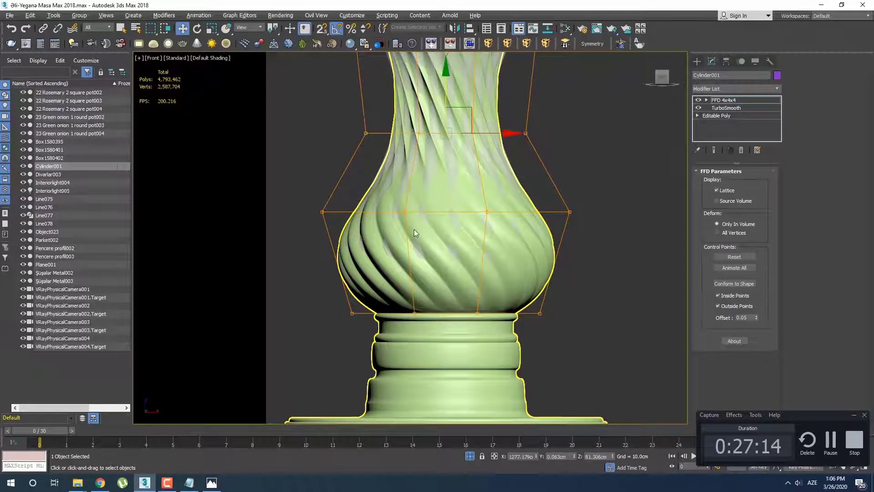
Step: Raise the FFD lattice's second control-point row from the base slightly
scroll(414, 228, down, 3)
scroll(433, 241, up, 1)
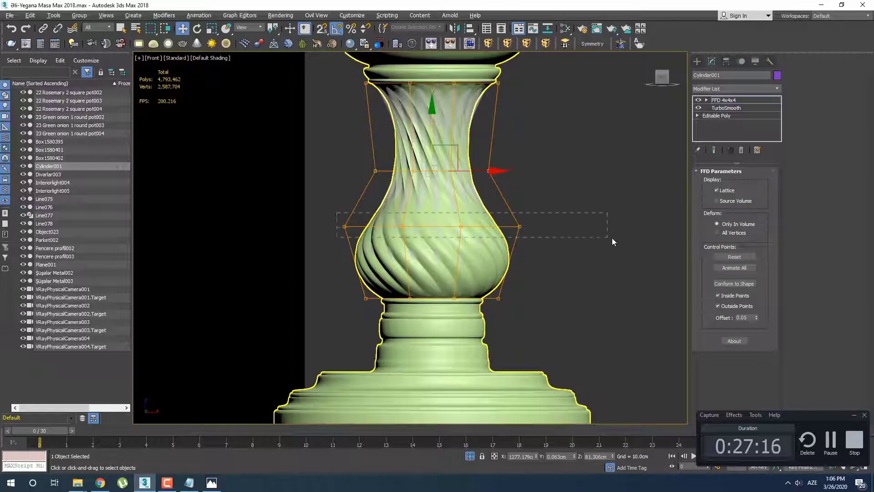
drag(612, 239, 612, 238)
drag(432, 188, 434, 224)
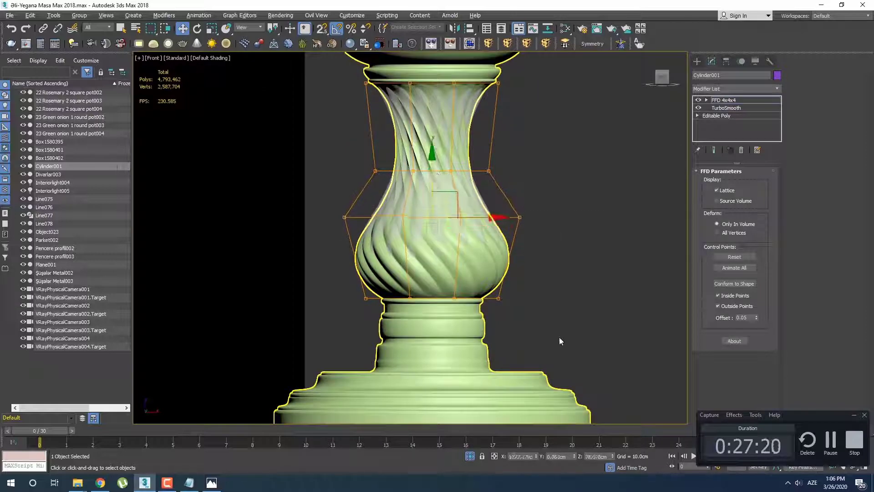
Step: Scale the FFD lattice's base row slightly wider and display the front view in wireframe
scroll(398, 297, up, 3)
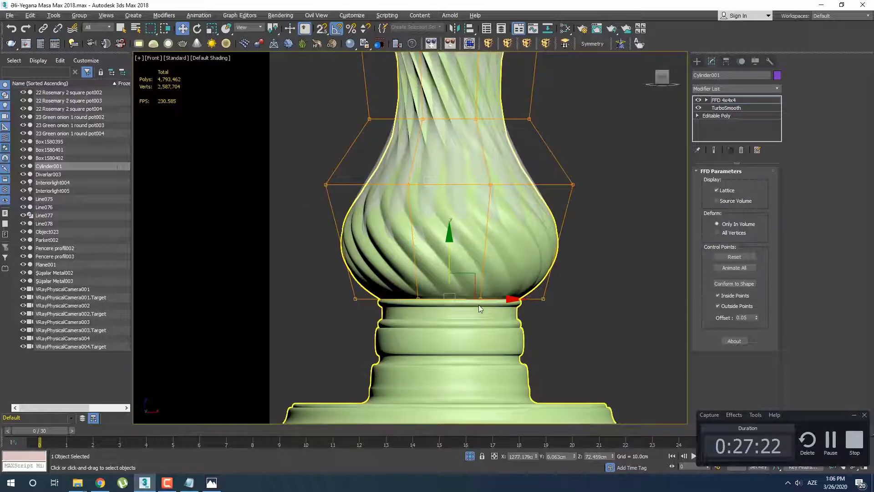
key(r)
mouse_move(450, 297)
mouse_down()
mouse_move(442, 299)
mouse_move(491, 293)
mouse_up()
key(F3)
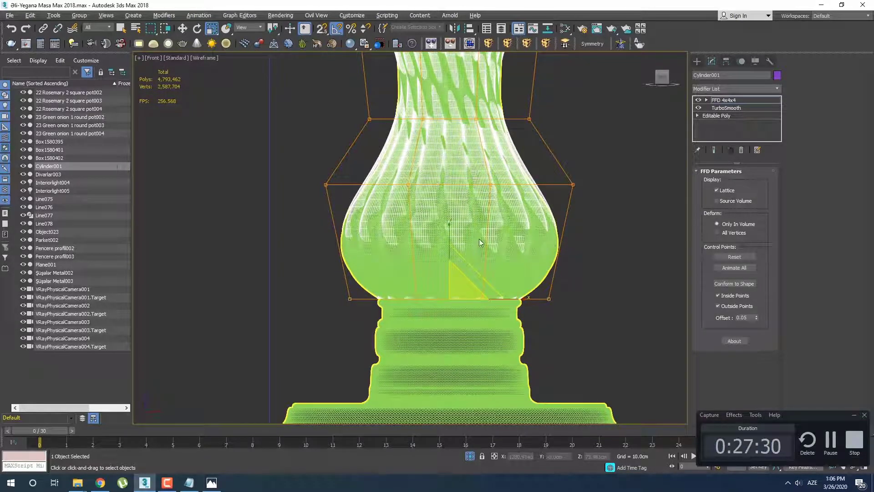
Step: Lower the second control-point row from the base and scale it wider to match the leg's bulb outline
drag(630, 212, 630, 212)
key(w)
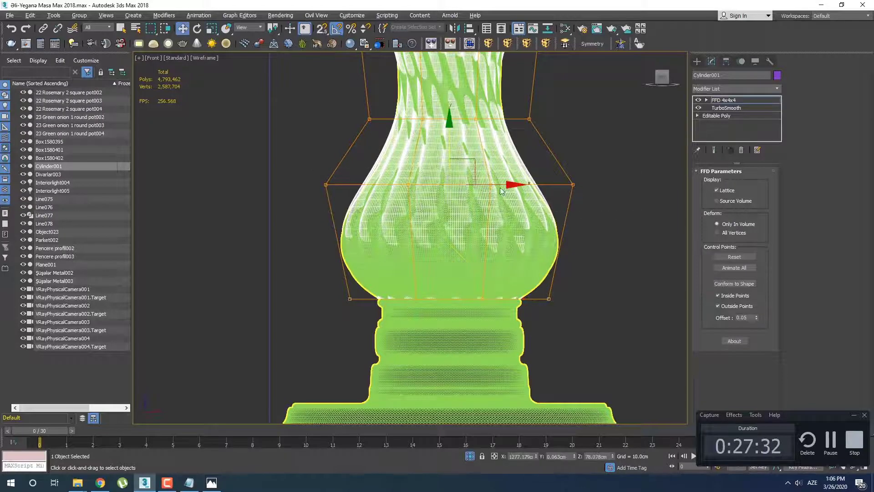
drag(448, 149, 443, 173)
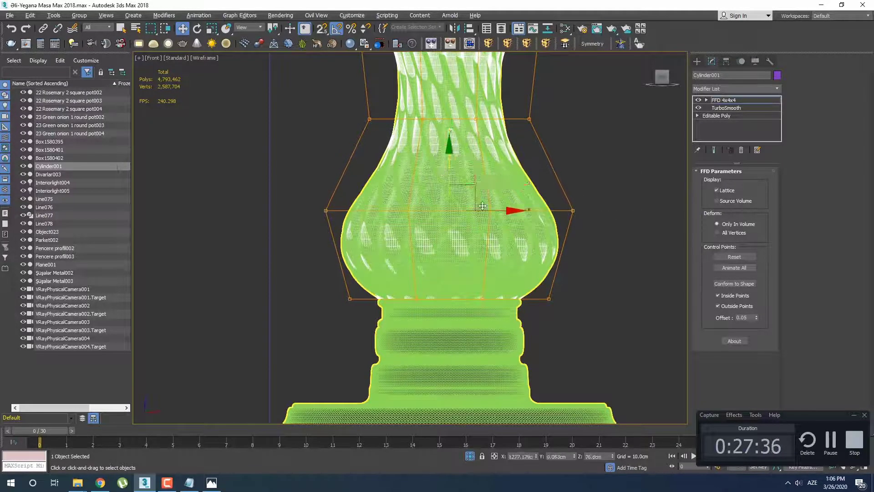
key(r)
drag(452, 211, 464, 208)
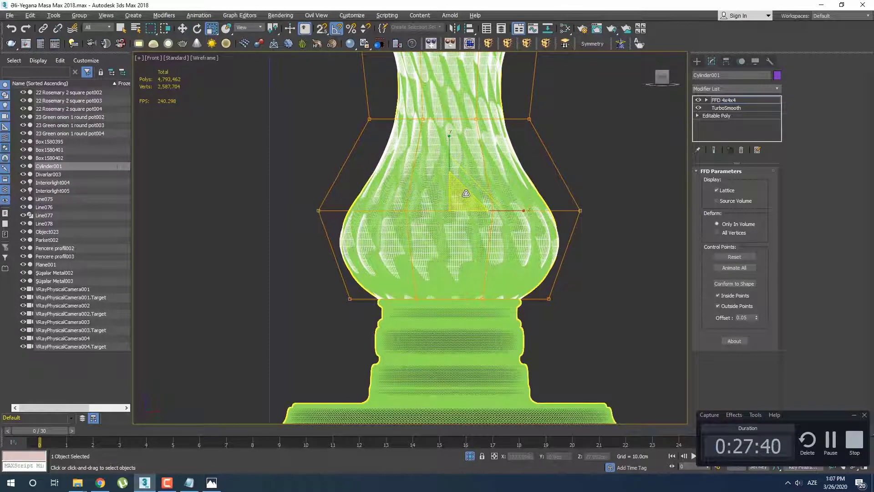
Step: Scale the third control-point row from the base slightly narrower to match the leg's neck outline
middle_drag(460, 196, 421, 234)
drag(422, 197, 614, 212)
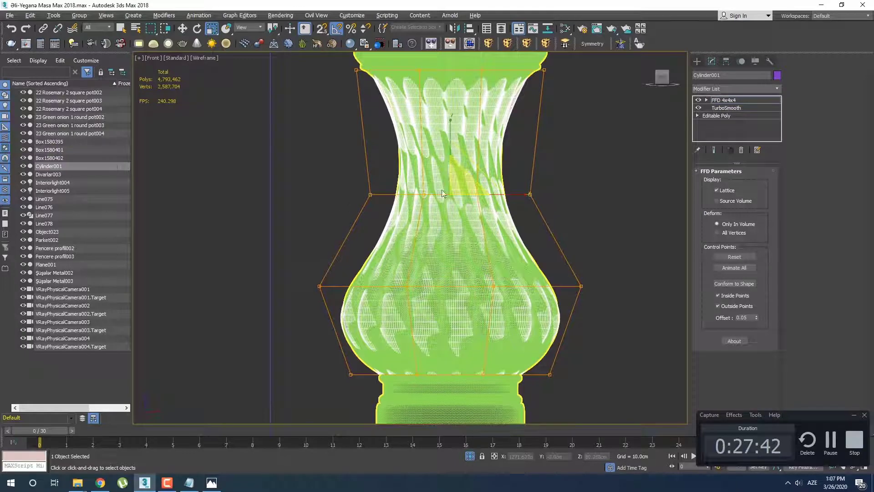
drag(456, 187, 455, 196)
middle_drag(443, 187, 440, 257)
Step: Leave FFD editing and move the tube along X until it stands clear beside the leg
click(697, 61)
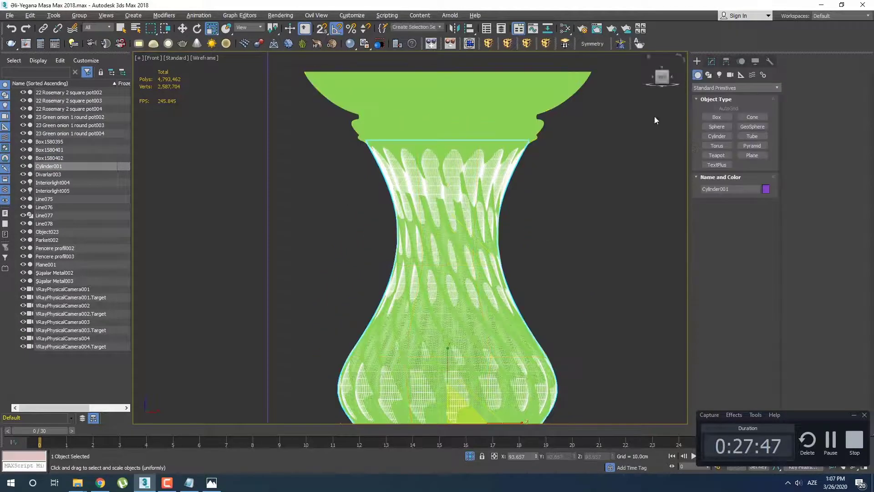
key(q)
scroll(449, 123, down, 4)
middle_drag(499, 249, 487, 255)
key(w)
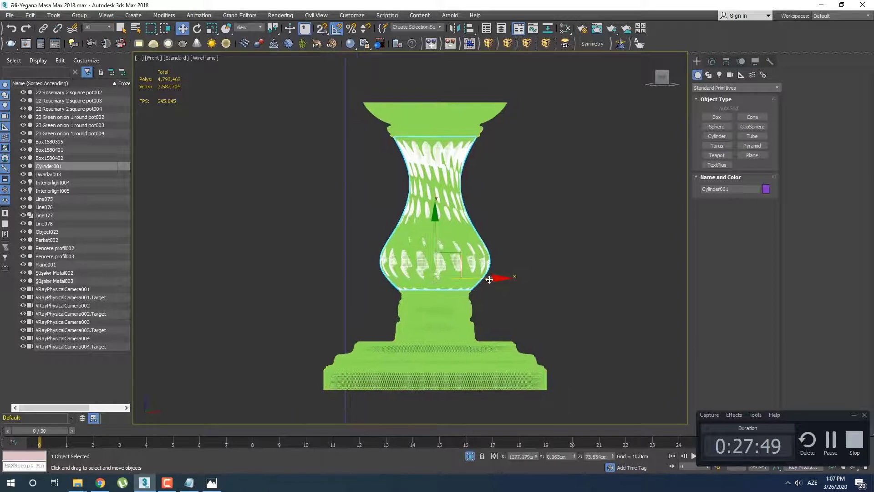
drag(500, 275, 620, 280)
middle_drag(608, 284, 598, 297)
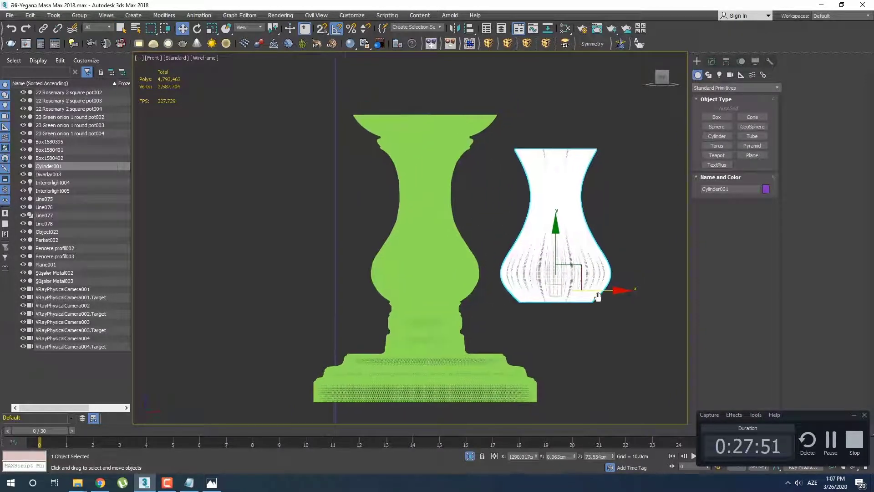
Step: Return the front view to default shading and compare the tube's shape with the fluted leg beside it
key(F3)
key(F3)
key(F3)
middle_drag(585, 298, 538, 299)
scroll(535, 299, down, 2)
key(F3)
key(F3)
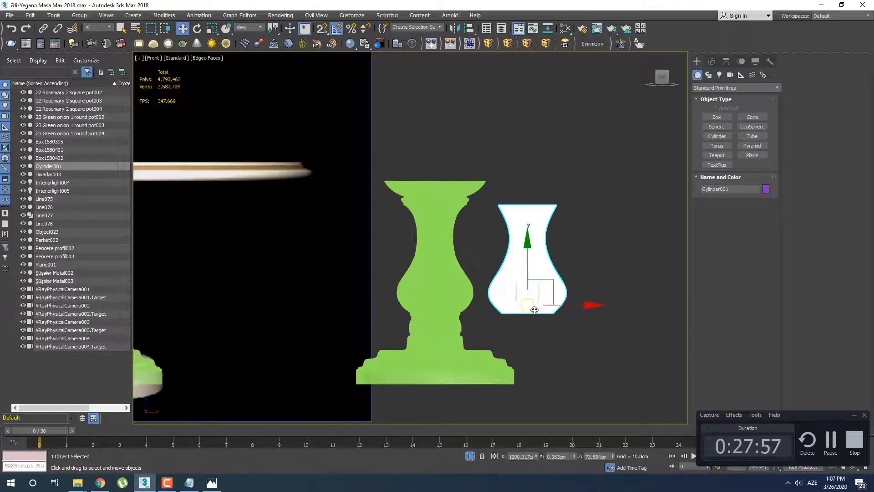
scroll(539, 300, up, 3)
click(548, 306)
click(533, 263)
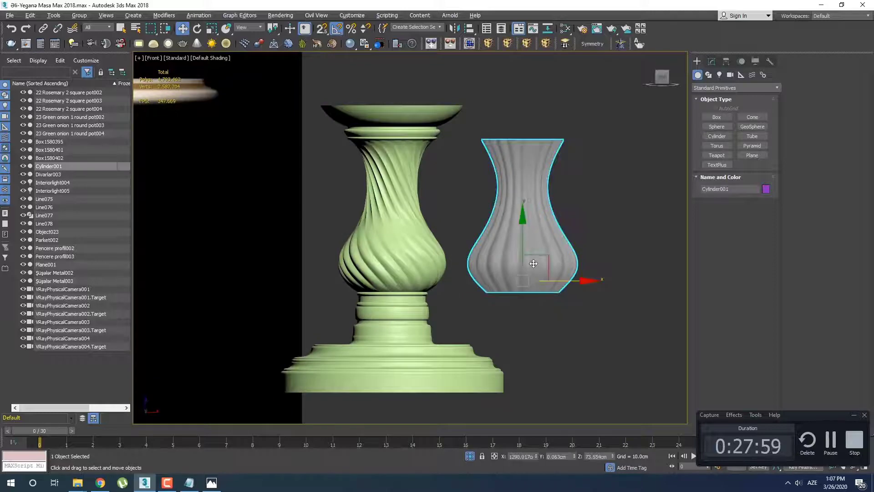
scroll(537, 272, up, 3)
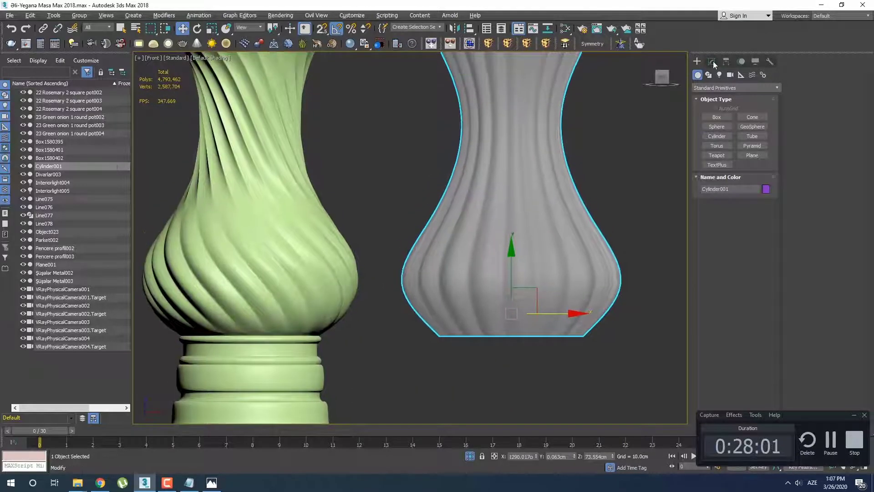
Step: Add an FFD(box) modifier above the tube's FFD 4x4x4 and set its number of points to 6x6x6
click(711, 61)
click(510, 280)
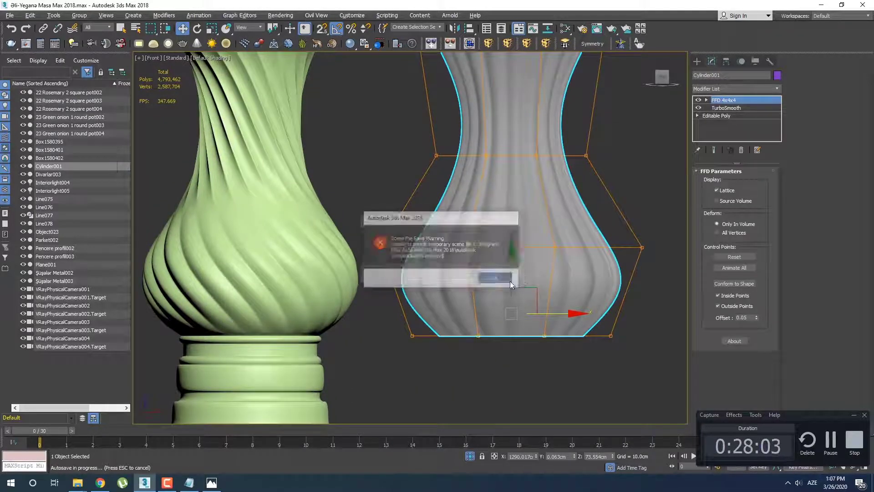
click(511, 278)
scroll(535, 246, down, 3)
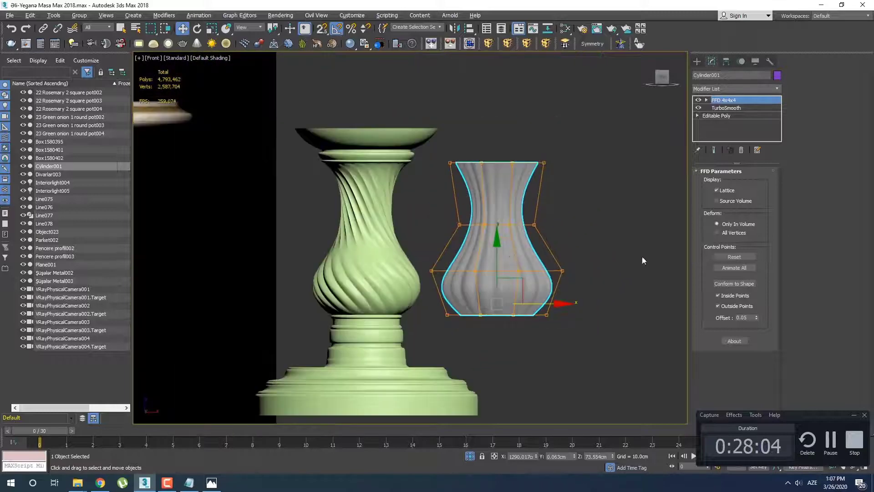
click(546, 44)
click(733, 197)
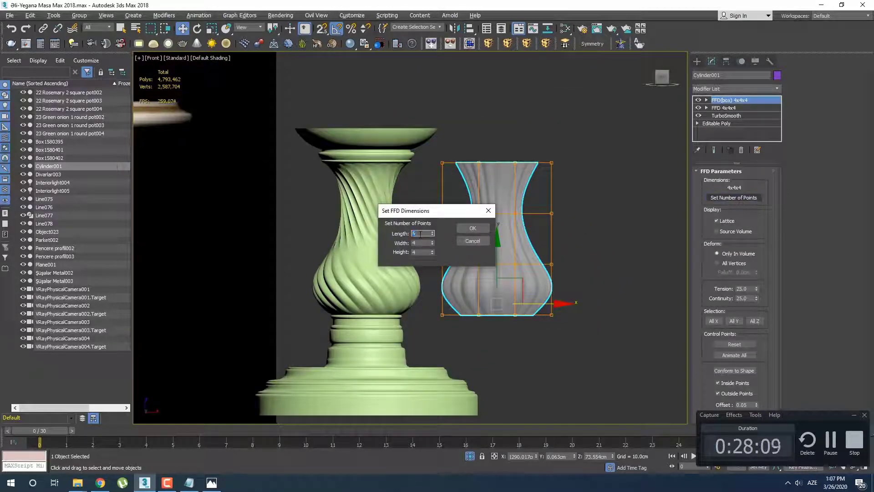
text(6)
key(Tab)
text(6)
key(Tab)
text(6)
click(473, 227)
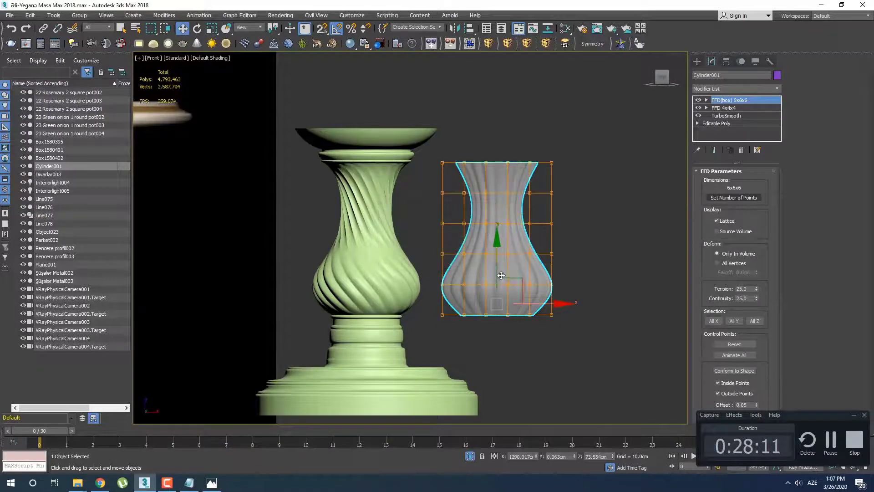
Step: Activate control-point editing on the tube's FFD(box) lattice
scroll(519, 258, up, 4)
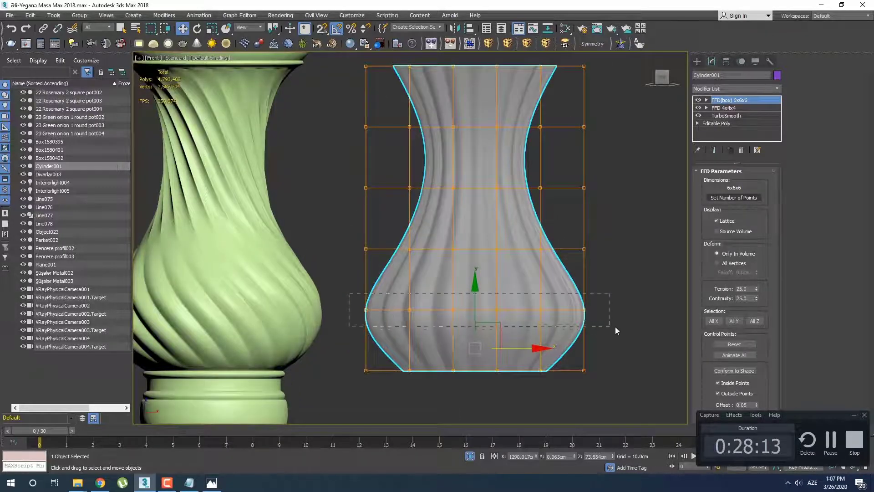
drag(615, 327, 615, 327)
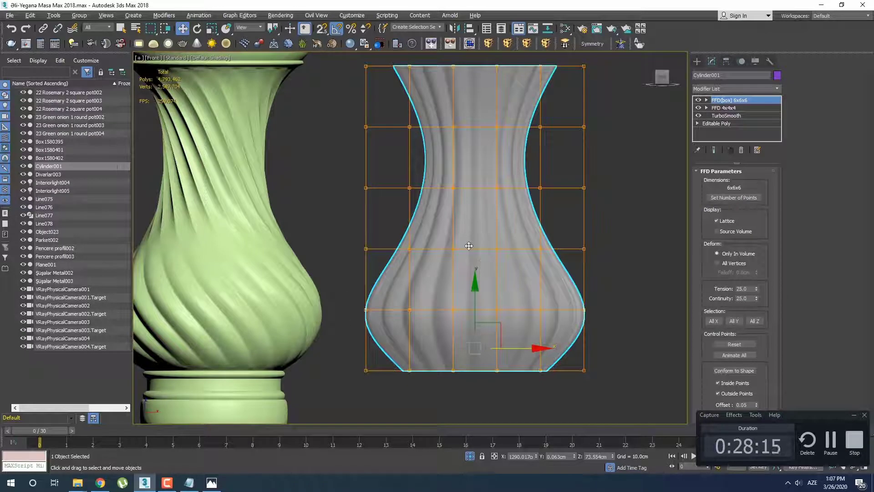
click(755, 100)
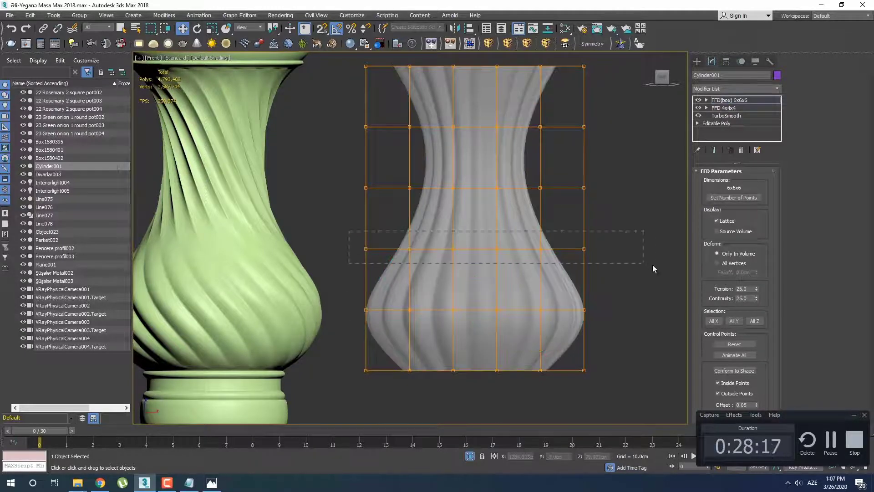
Step: Try to raise the FFD(box) lattice's third control-point row from the base
drag(652, 269, 652, 269)
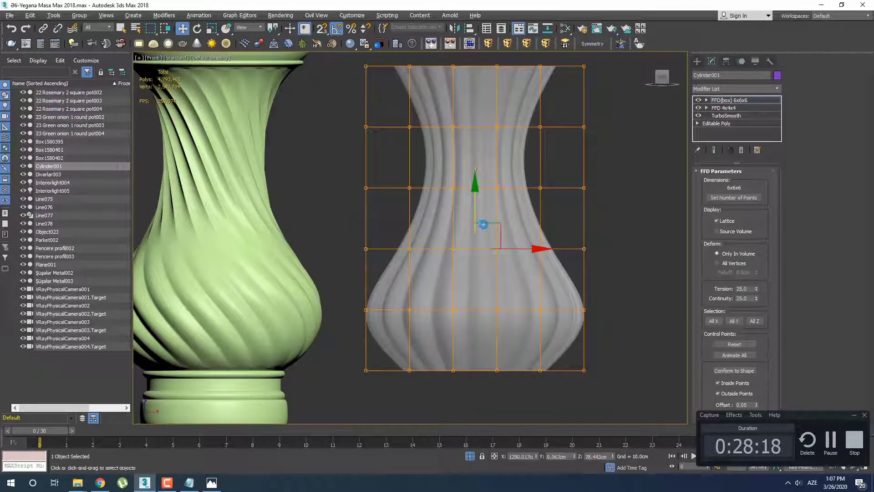
key(r)
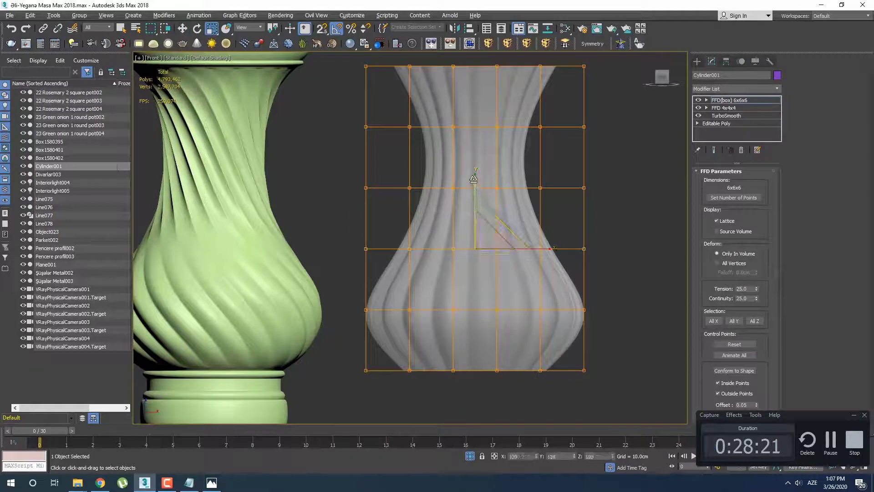
key(w)
drag(475, 199, 475, 192)
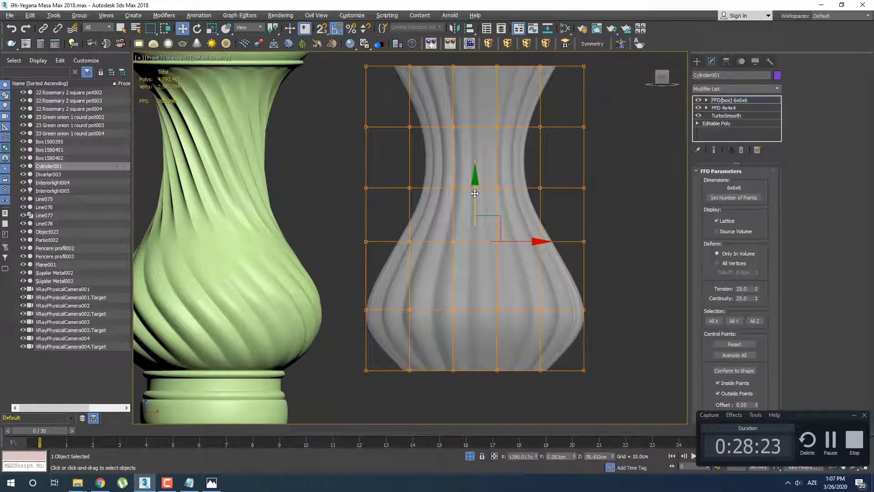
key(ctrl+z)
Step: Raise the FFD(box) lattice's second control-point row from the base slightly to reshape the bulb
middle_drag(468, 239, 468, 205)
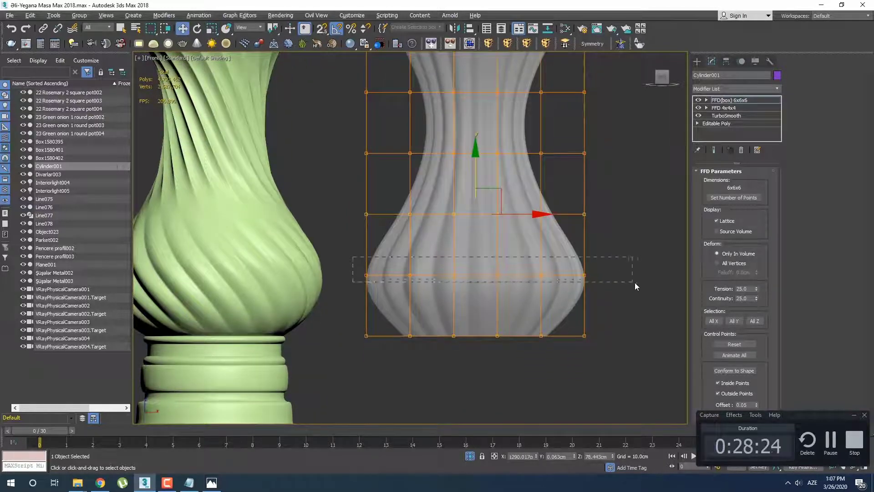
drag(635, 283, 635, 283)
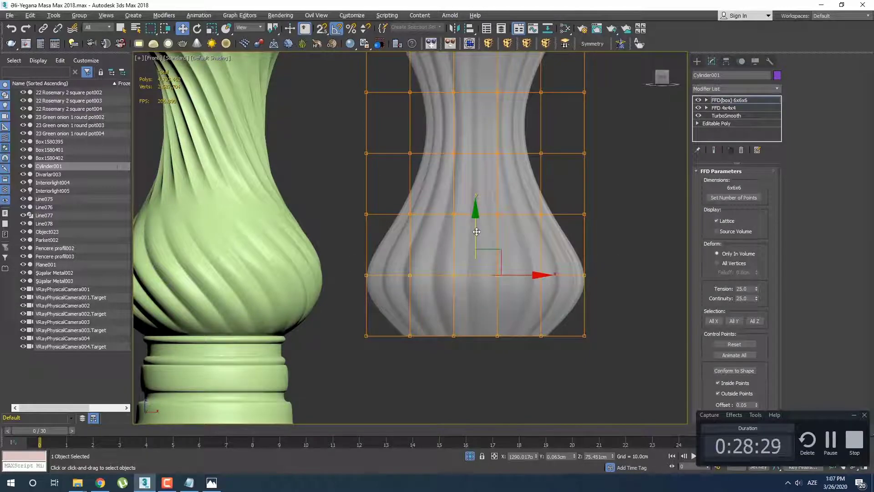
drag(476, 232, 476, 226)
drag(475, 225, 471, 227)
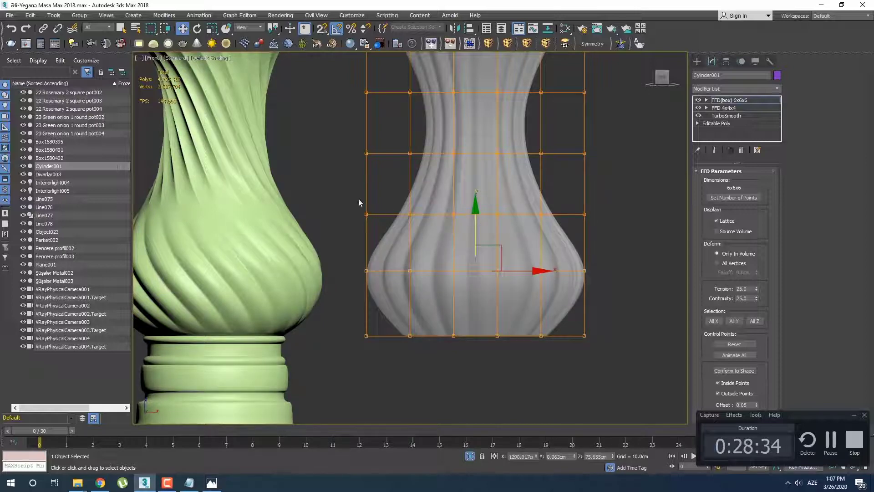
Step: Scale the FFD(box) lattice's third control-point row from the base wider to fill out the bulb's shoulder
drag(358, 199, 662, 229)
key(r)
drag(531, 214, 539, 214)
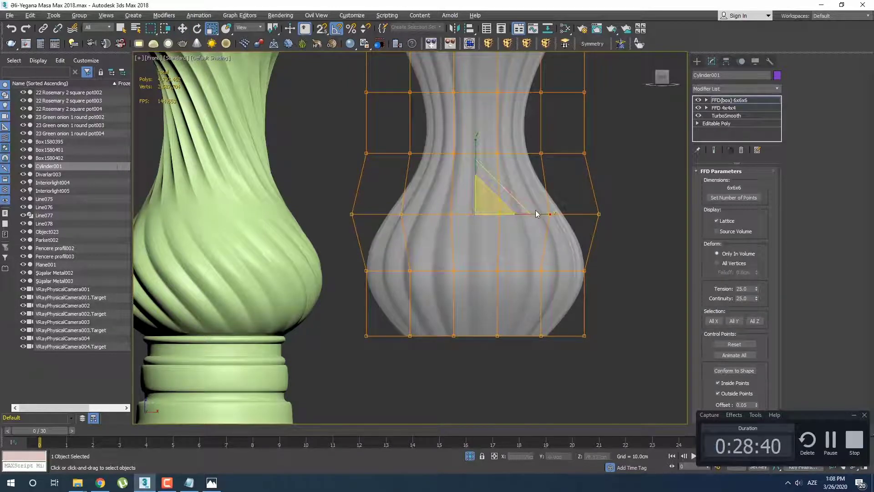
Step: Scale the FFD(box) lattice's fourth and fifth control-point rows from the base slightly wider to thicken the tube's neck
middle_drag(379, 165, 373, 200)
drag(609, 206, 605, 205)
drag(527, 195, 531, 185)
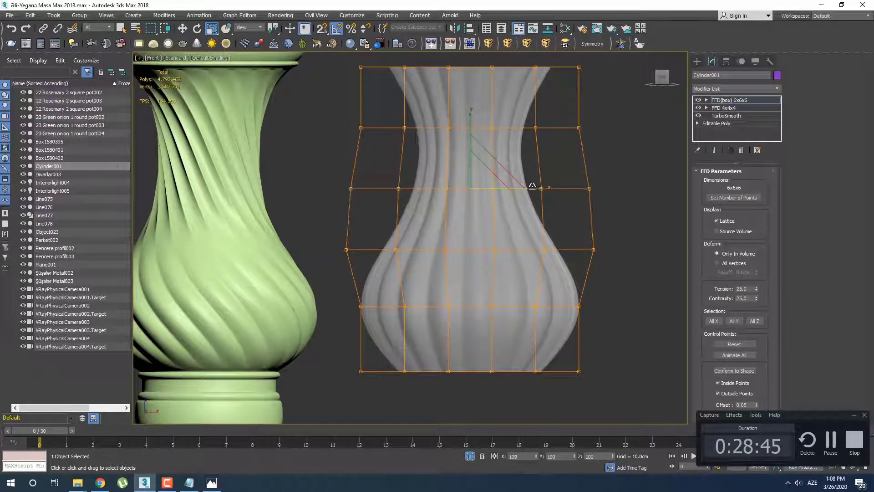
middle_drag(531, 152, 534, 184)
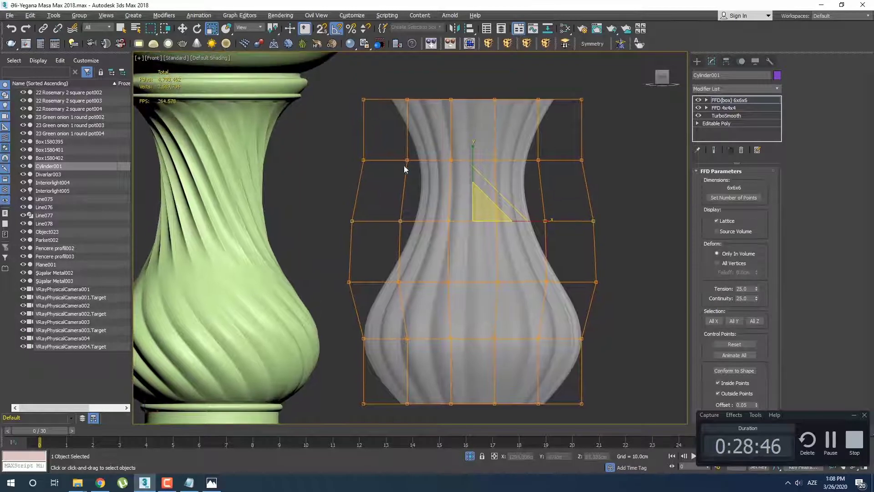
drag(345, 147, 602, 170)
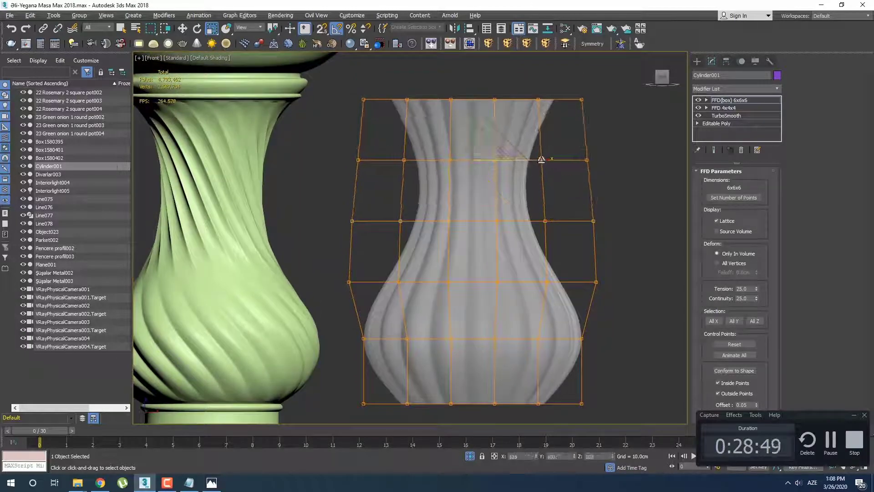
middle_drag(559, 192, 560, 184)
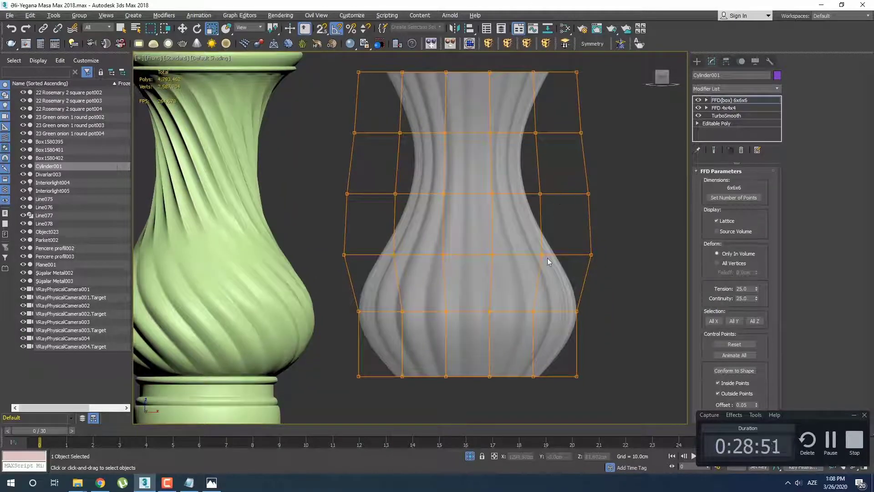
Step: Scale the FFD(box) lattice's second control-point row from the base slightly narrower to slim the tube's bulb
middle_drag(522, 290, 523, 255)
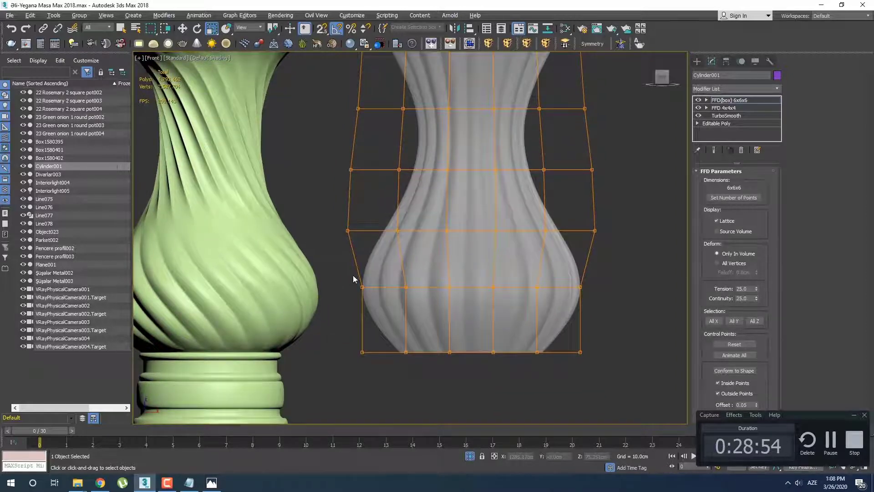
drag(353, 279, 626, 300)
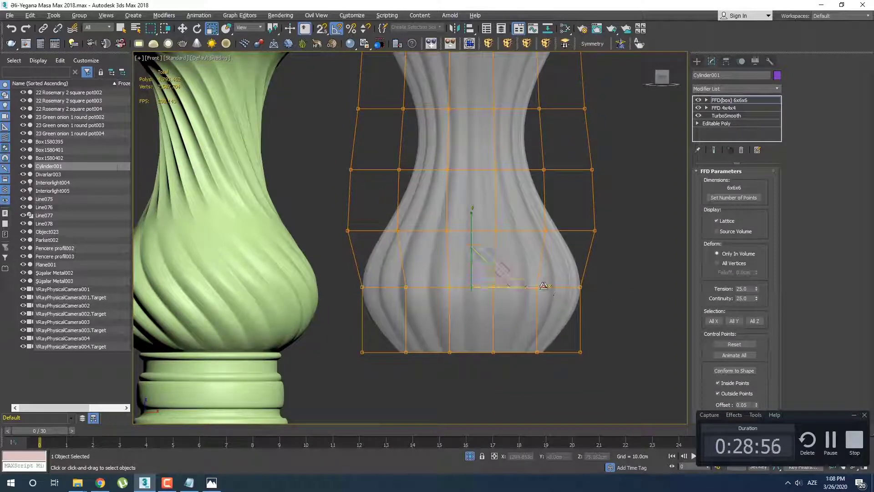
drag(543, 286, 535, 287)
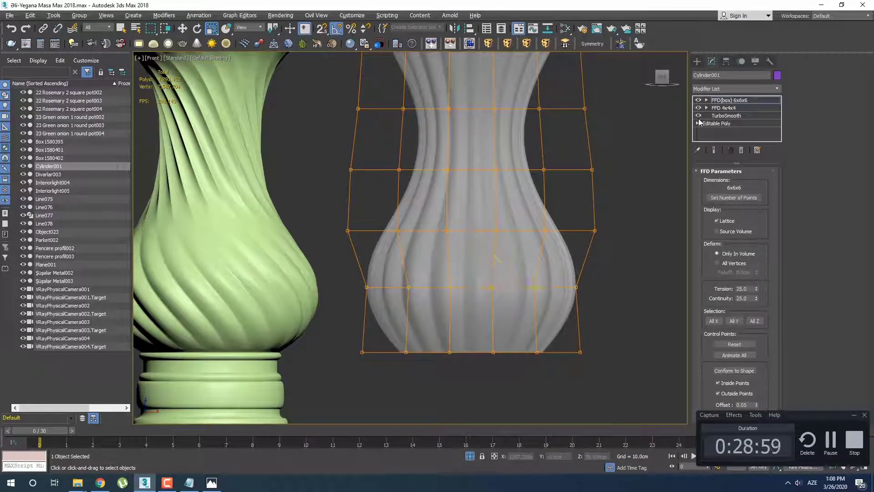
click(697, 61)
scroll(510, 281, down, 3)
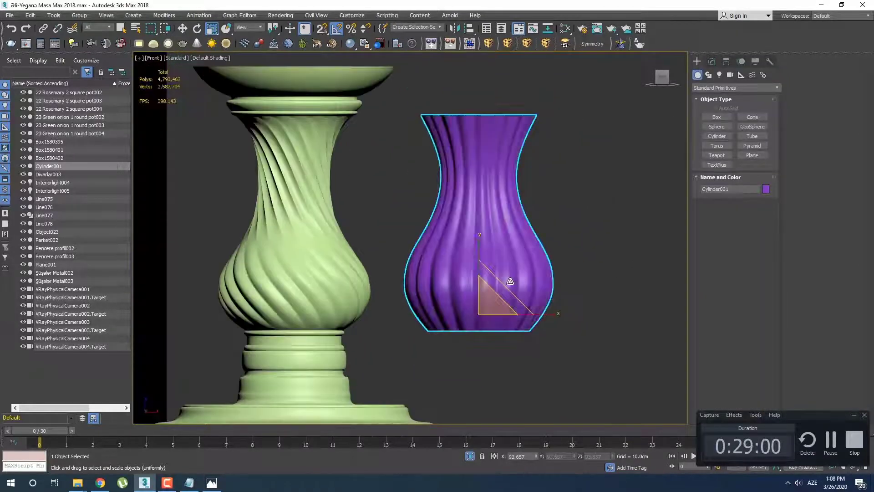
click(597, 264)
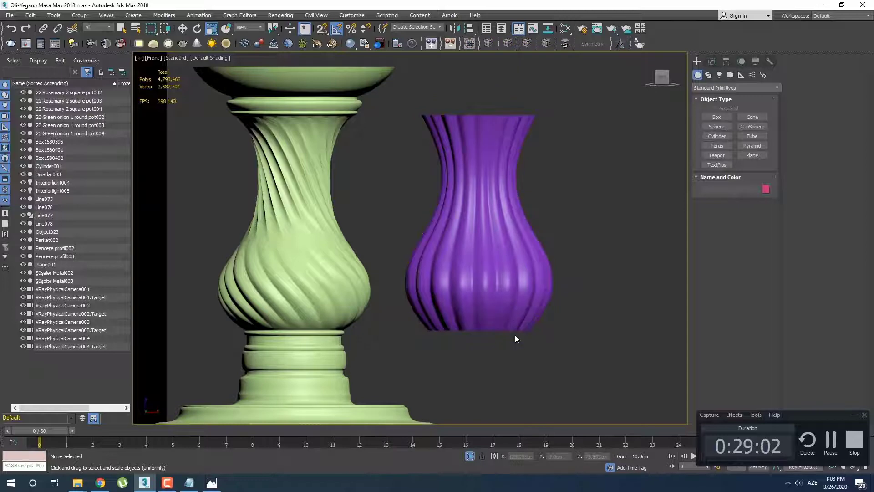
Step: Add a Twist modifier to the fluted tube above its FFD(box) modifier
click(491, 296)
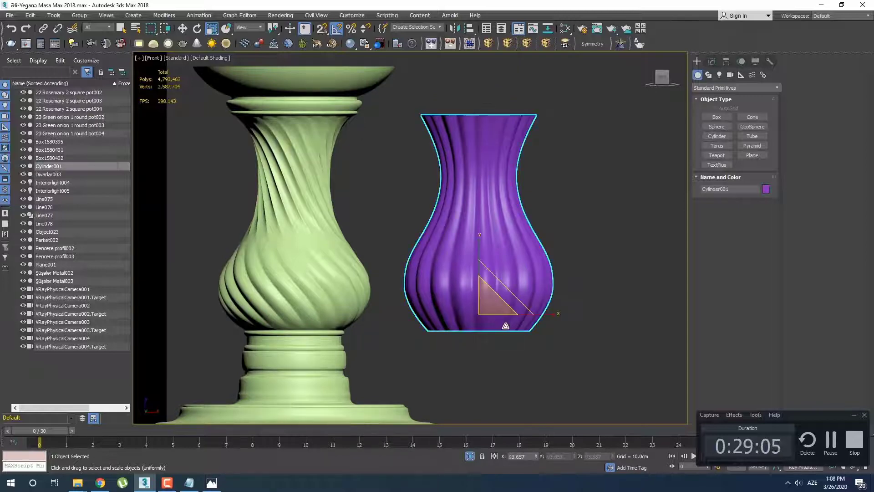
key(q)
click(712, 61)
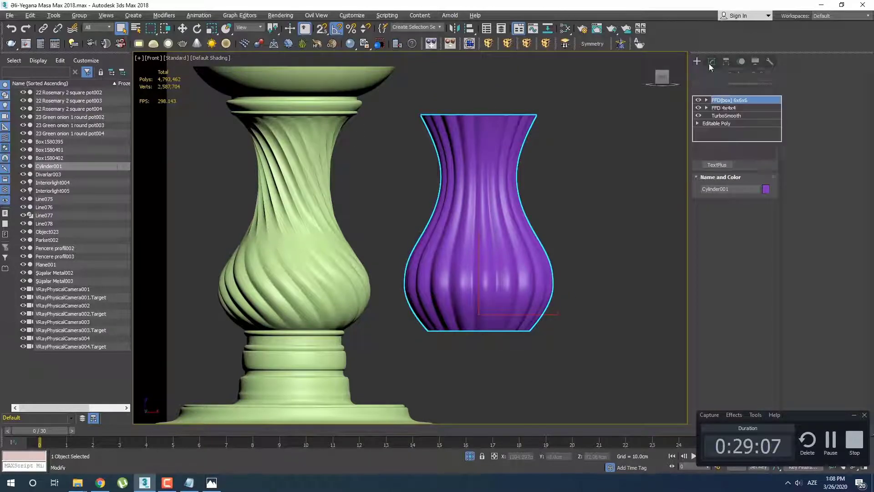
click(726, 89)
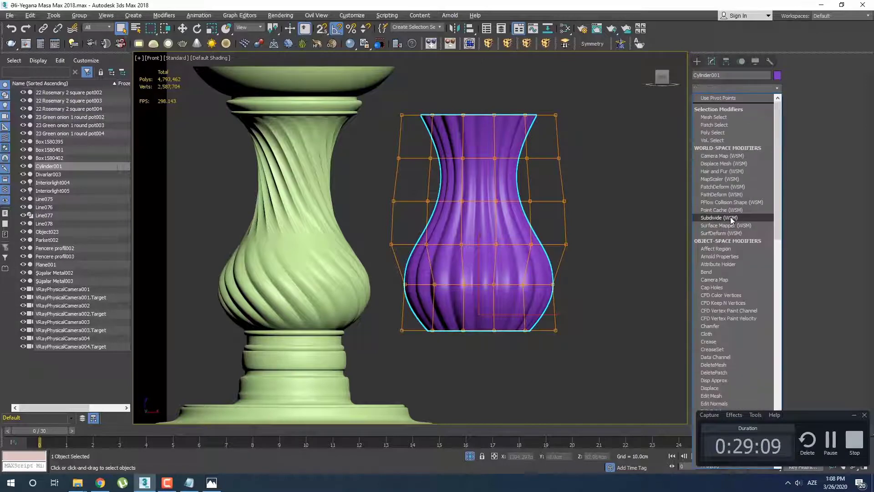
scroll(730, 216, down, 15)
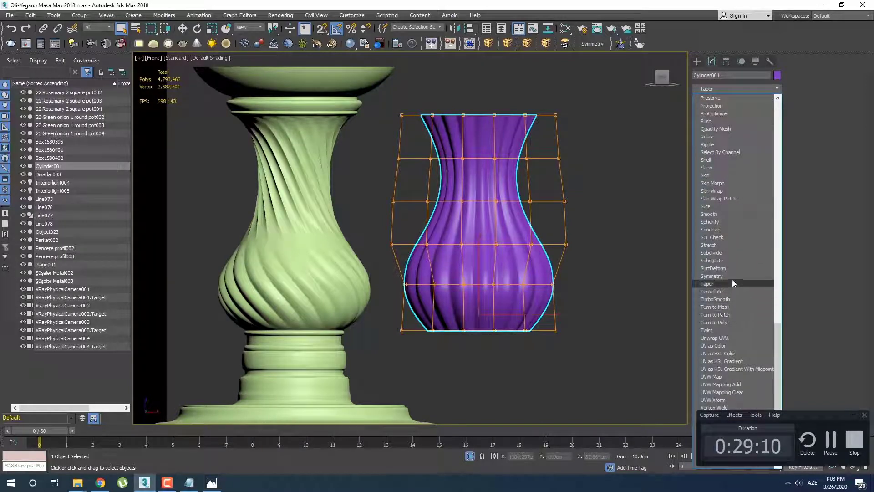
click(724, 331)
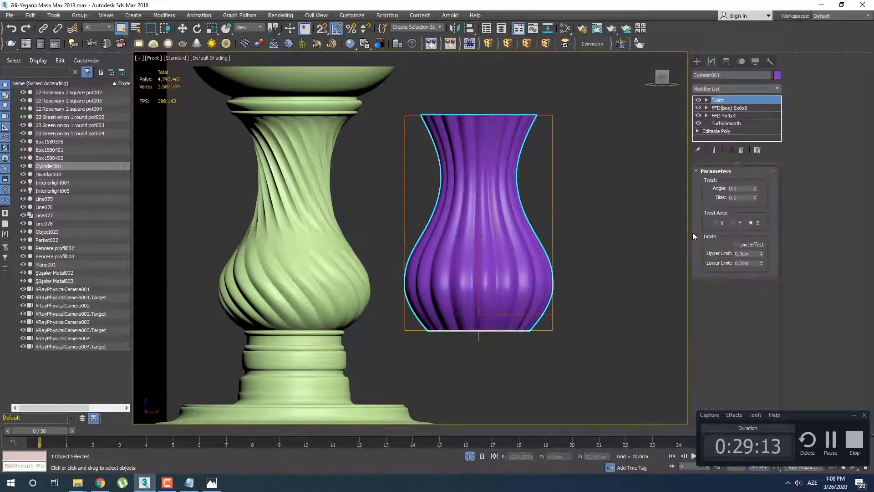
Step: Try a Twist angle of 55.5 on the X and Y axes, returning the twist axis to Z
click(718, 223)
drag(755, 188, 742, 137)
click(733, 222)
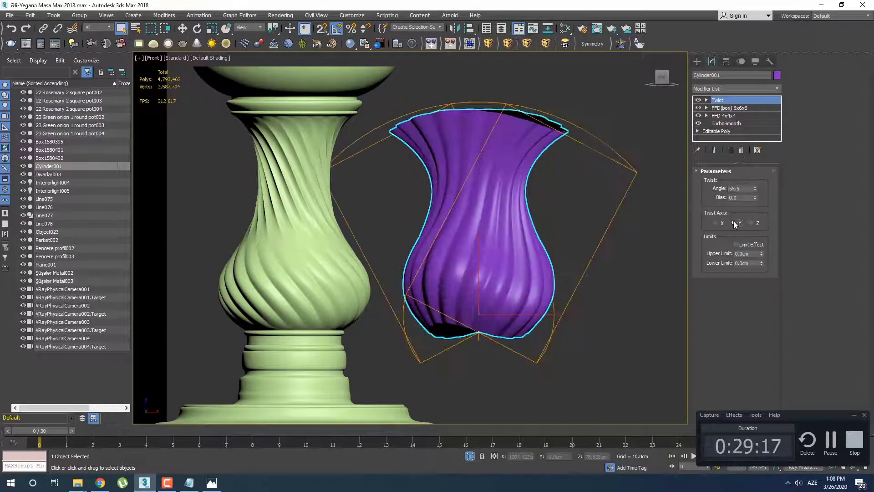
click(751, 223)
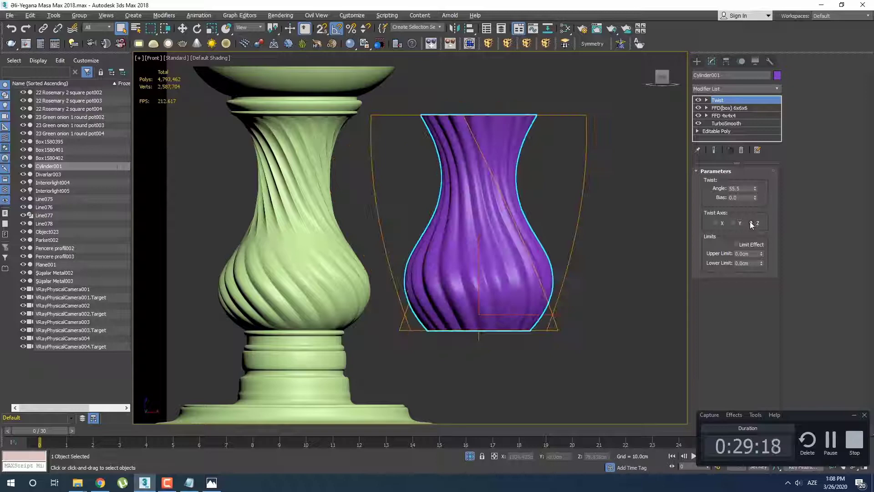
Step: Try Twist angles of 270, 90 and 120 on the fluted tube about the Z axis
double_click(741, 188)
text(270)
key(Return)
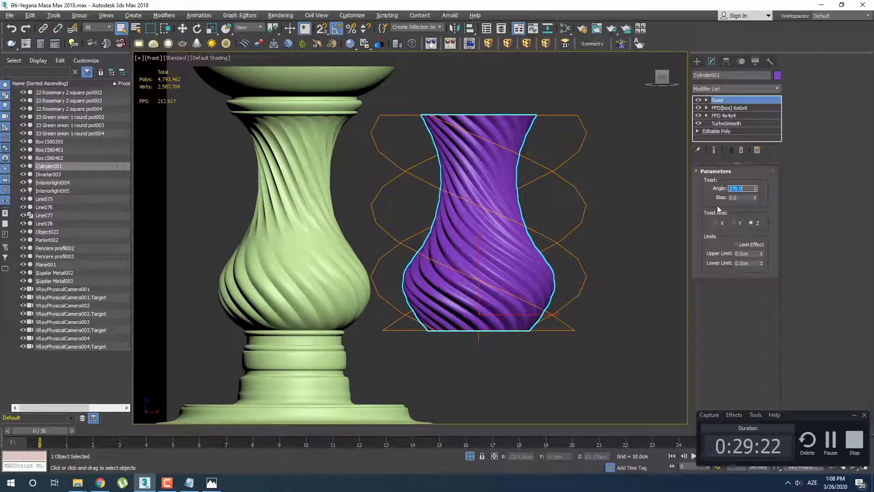
text(90)
key(Return)
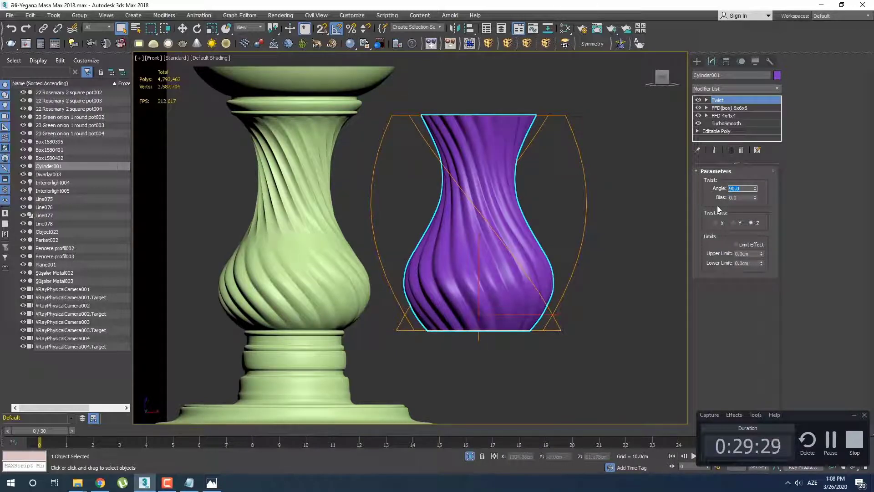
text(120)
key(Return)
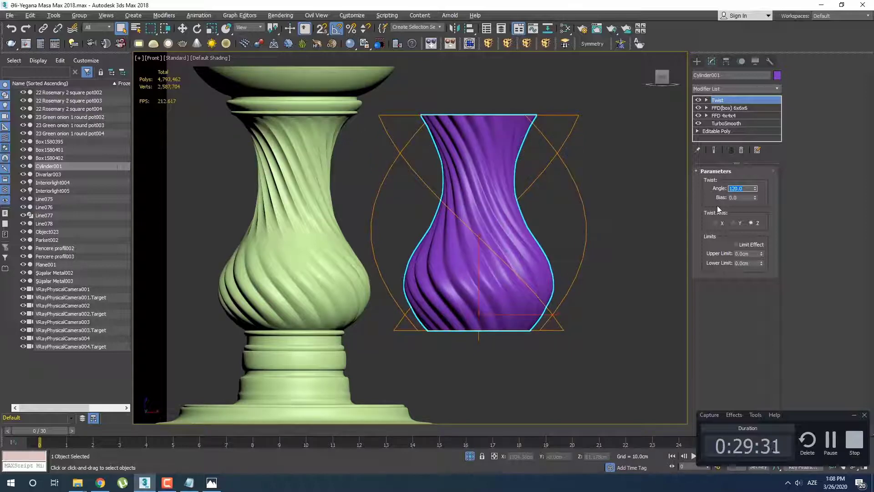
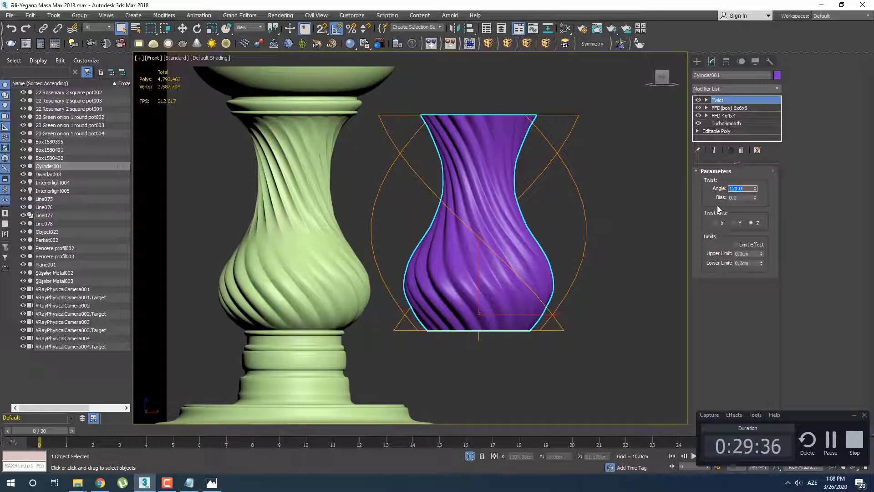
Step: Set the tube's Twist angle to 130 and compare the spiral with the reference photo of the table
text(130)
key(Return)
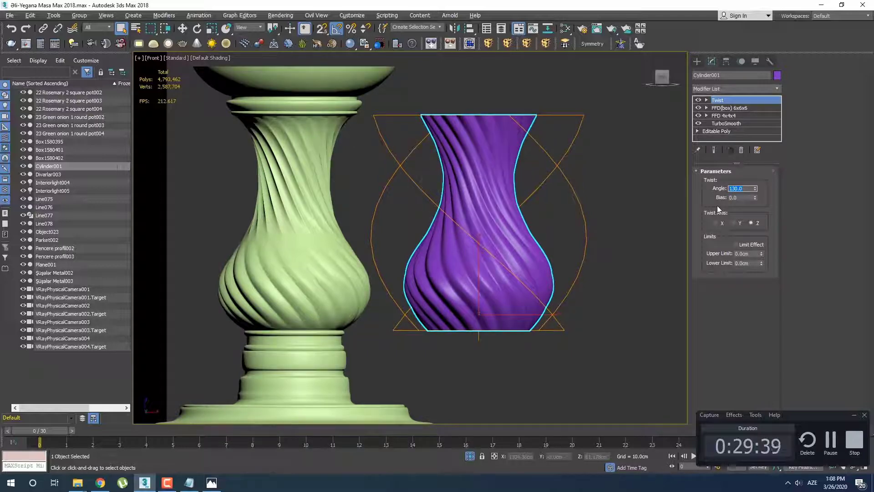
click(211, 483)
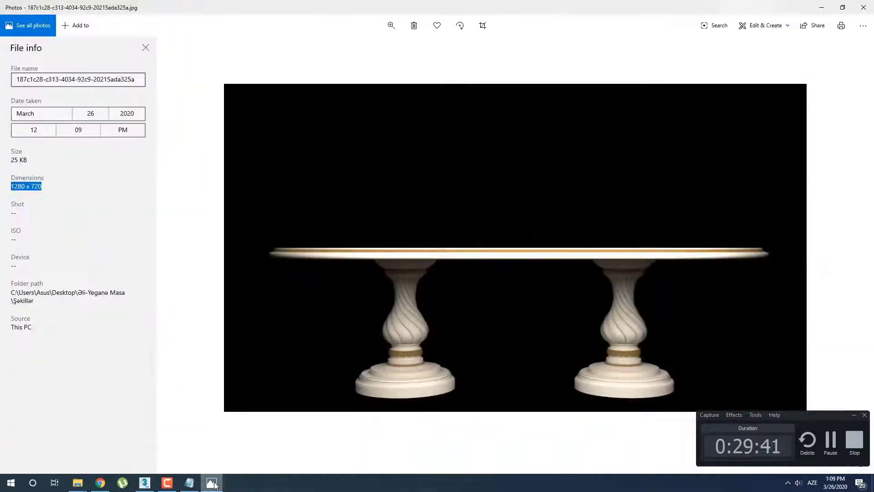
click(213, 483)
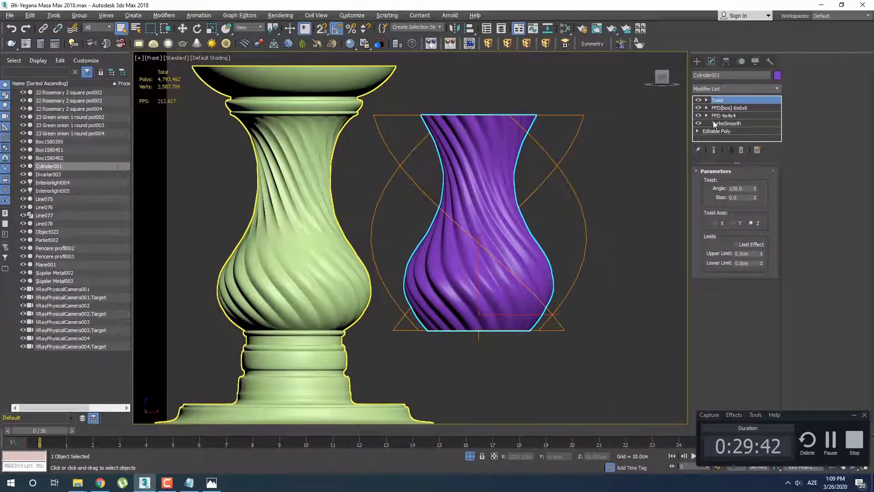
Step: Move the green table leg along X past the twisted tube so it stands on the tube's other side
click(698, 61)
middle_drag(544, 223, 594, 219)
scroll(594, 219, down, 2)
key(w)
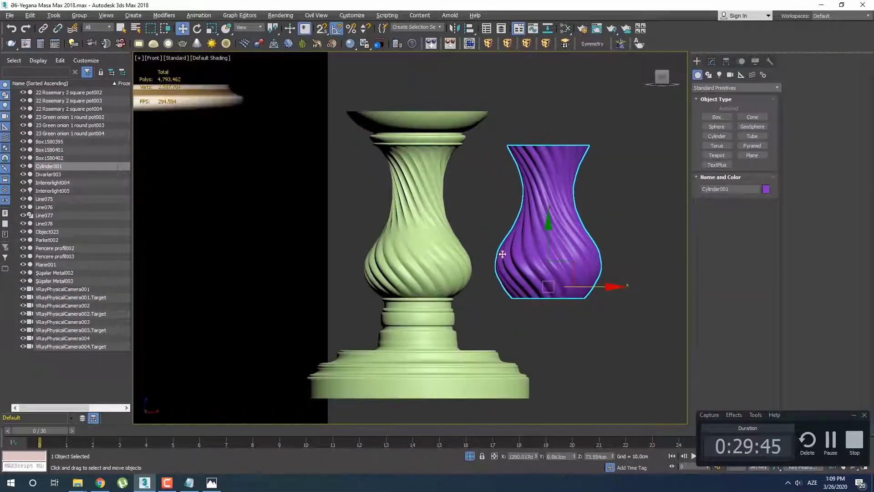
click(419, 234)
scroll(418, 234, down, 5)
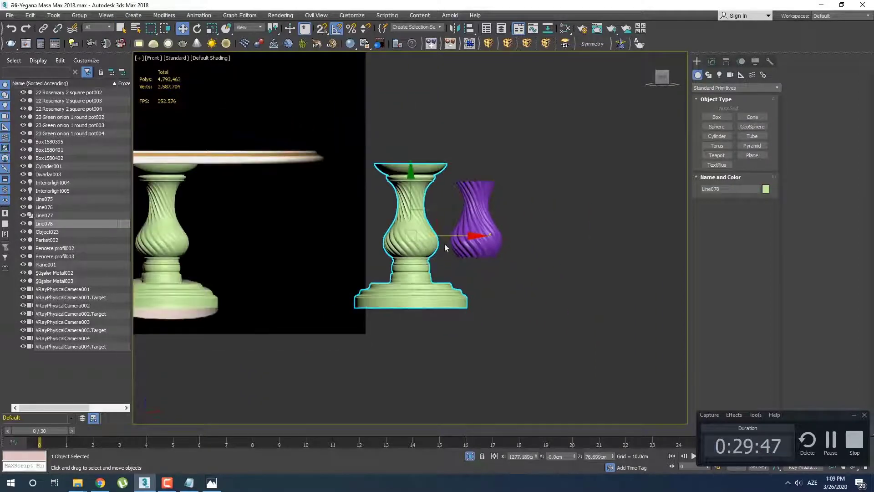
drag(458, 237, 584, 237)
Step: Convert the green table leg from Editable Mesh to Editable Poly
scroll(583, 233, up, 6)
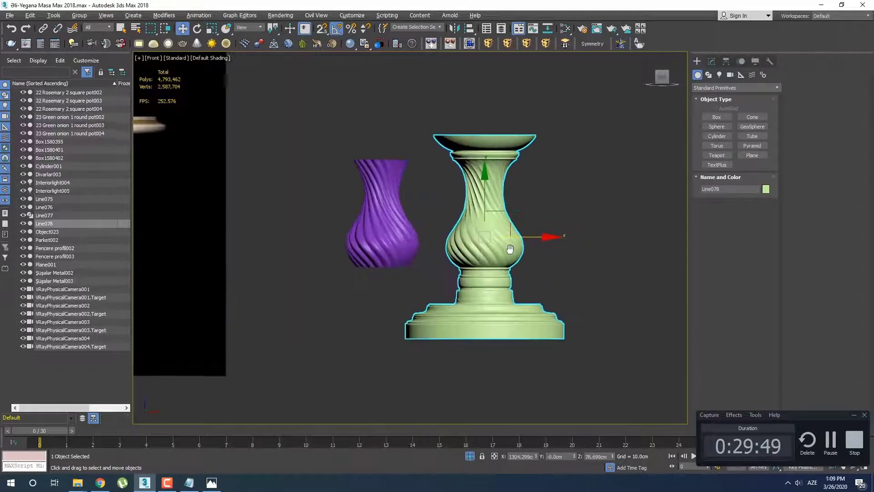
middle_drag(506, 285, 508, 295)
key(4)
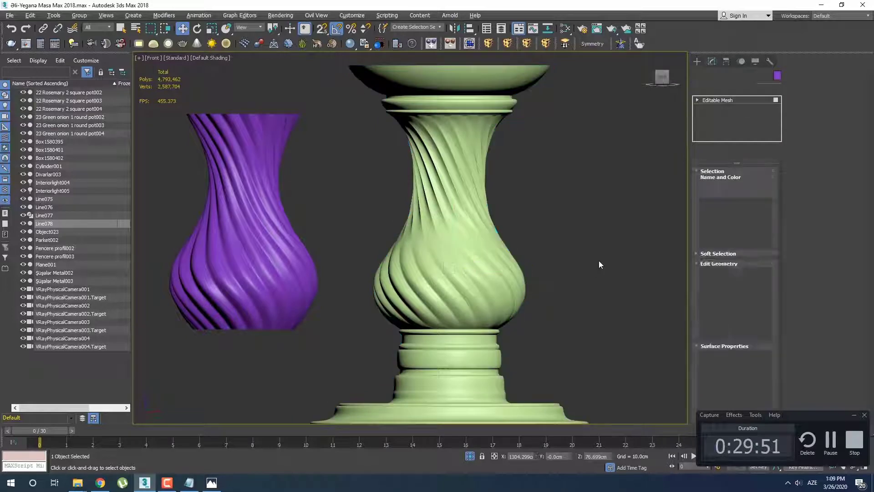
right_click(726, 101)
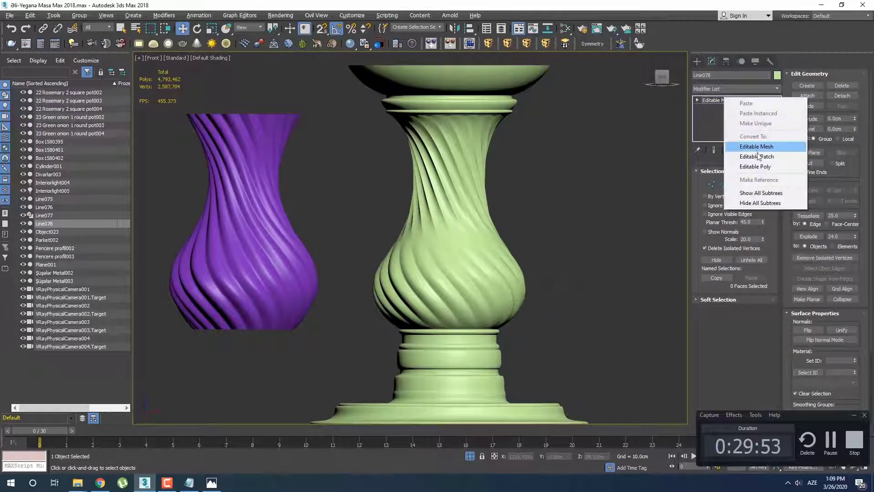
click(751, 168)
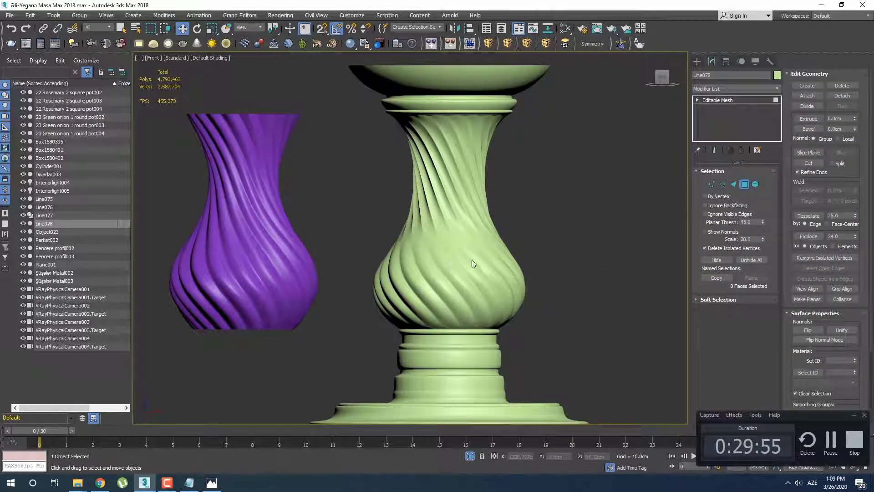
key(ctrl+z)
key(ctrl+z)
key(ctrl+z)
middle_drag(476, 252, 493, 263)
key(q)
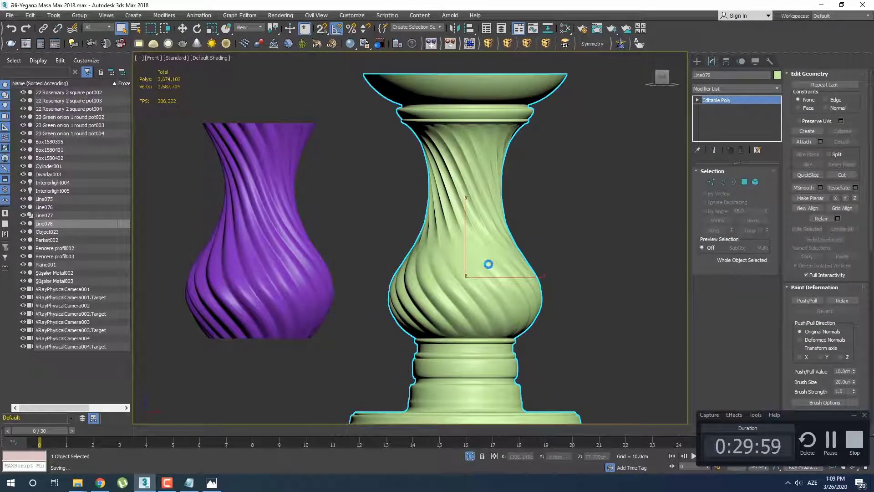
Step: Select the polygons of the leg's old spiral section, between the upper ring moulding and the lower collar
middle_drag(486, 260, 495, 265)
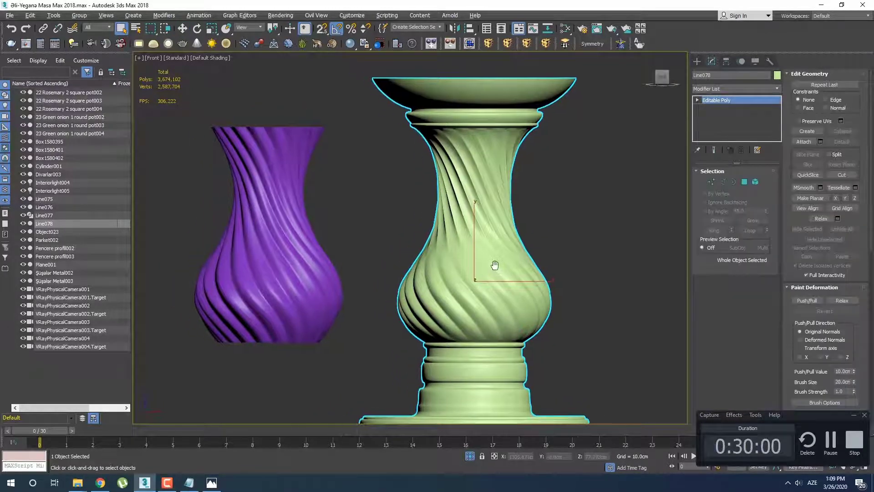
key(4)
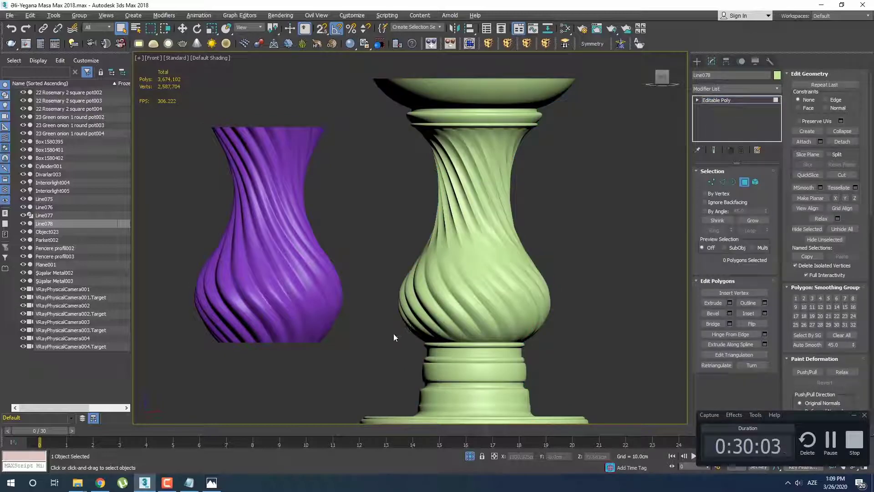
drag(394, 334, 622, 140)
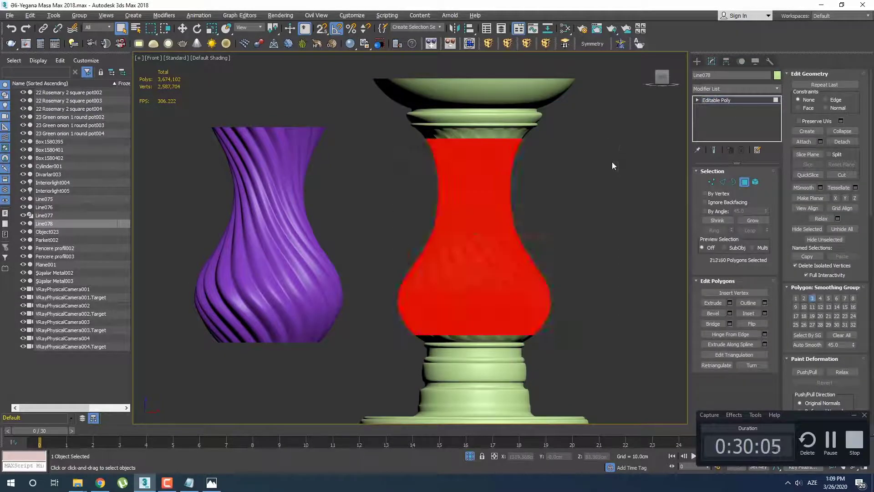